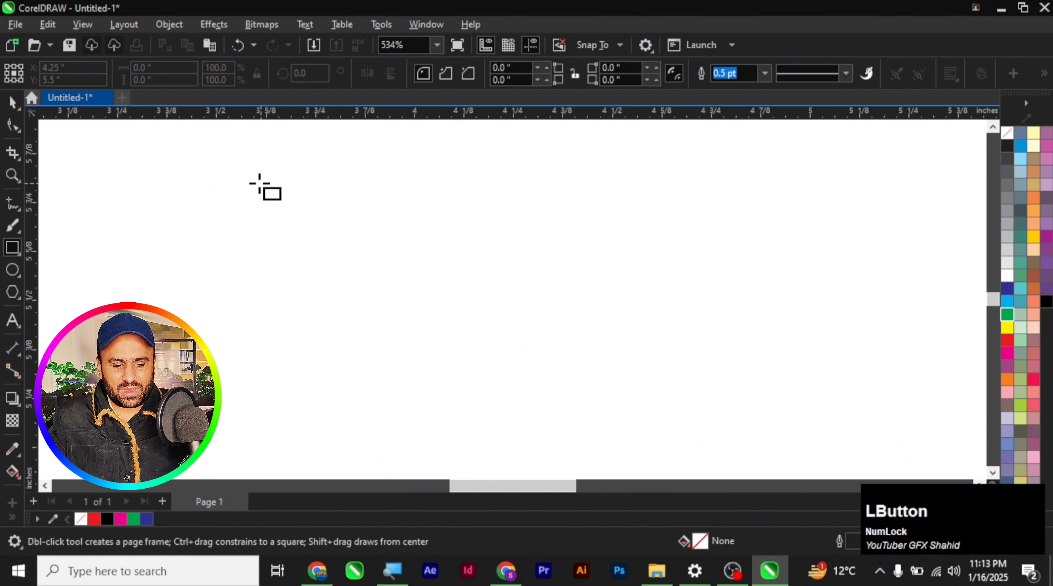
Step: Draw a wide rectangle about 1.98 × 0.73 inches on the page
drag(132, 159, 916, 445)
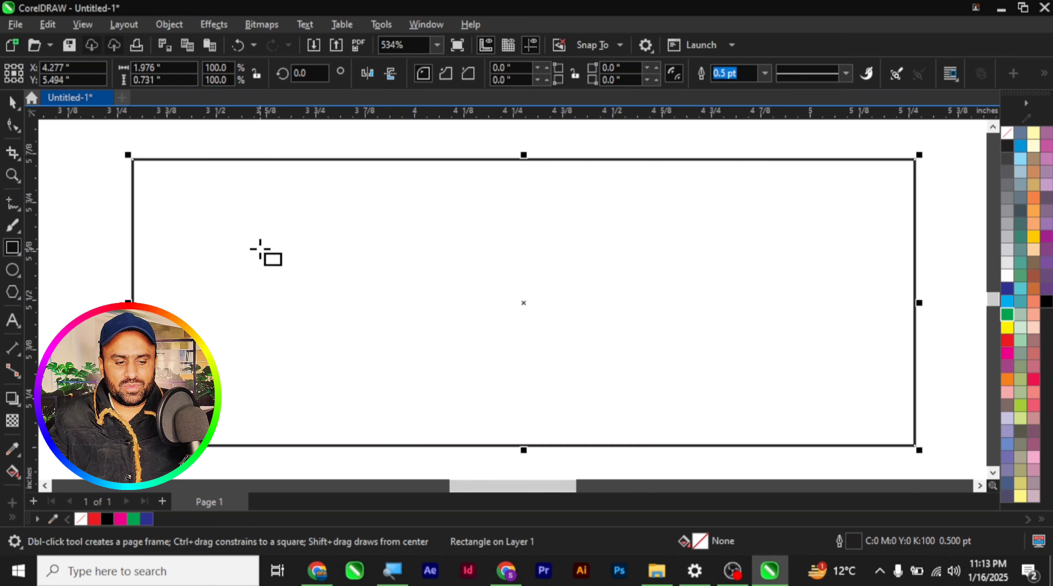
Step: Round all four corners of the rectangle to a radius of about 0.1 inch with the Shape tool and fill it red
click(12, 126)
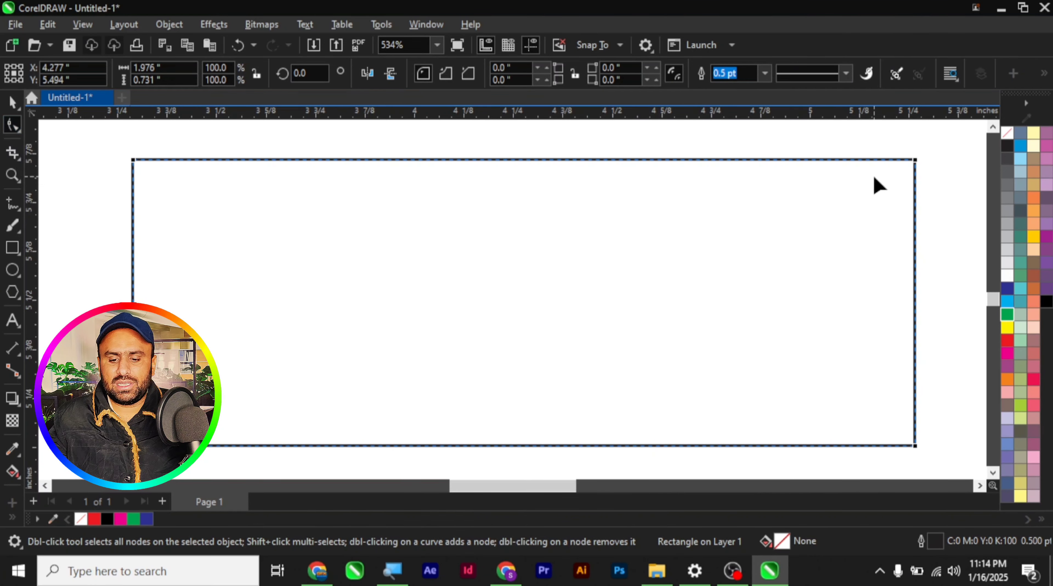
click(917, 163)
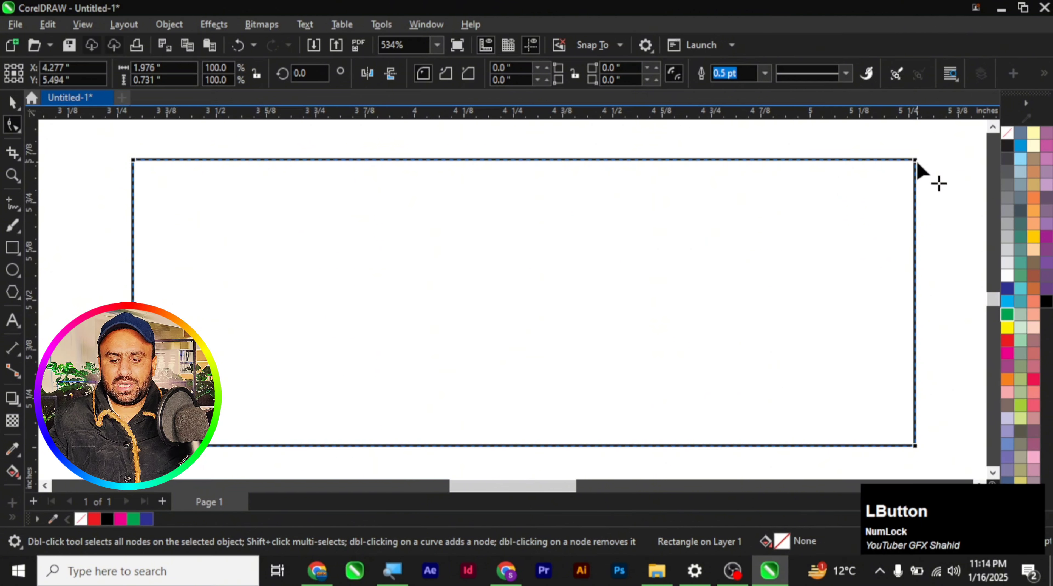
mouse_move(917, 162)
mouse_down()
mouse_move(860, 196)
mouse_move(877, 193)
mouse_up()
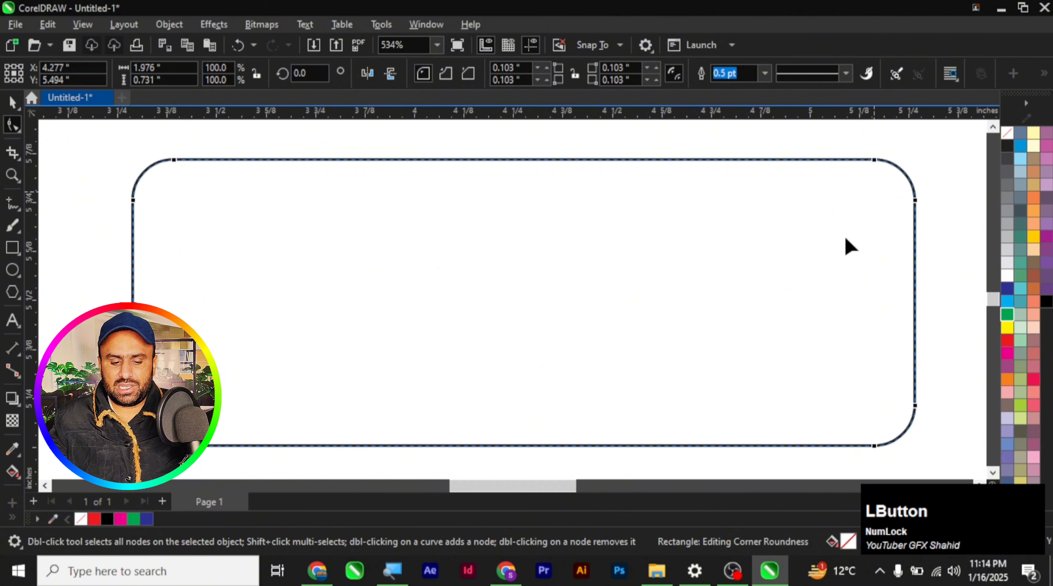
click(1007, 341)
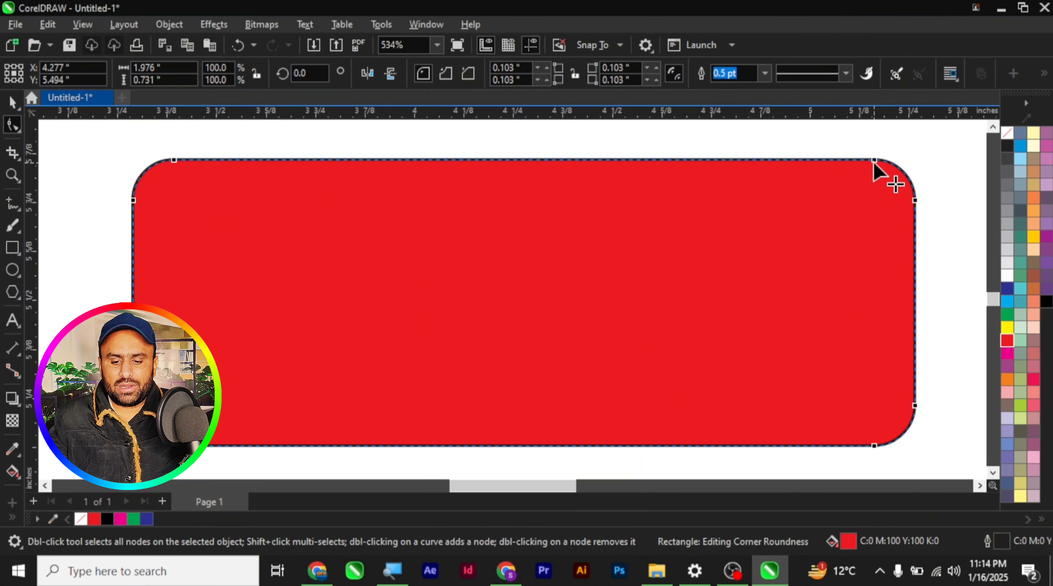
Step: Try reducing the corner radius to about 0.06 inch, and undo back to the unfilled, square-cornered rectangle
drag(873, 163, 913, 188)
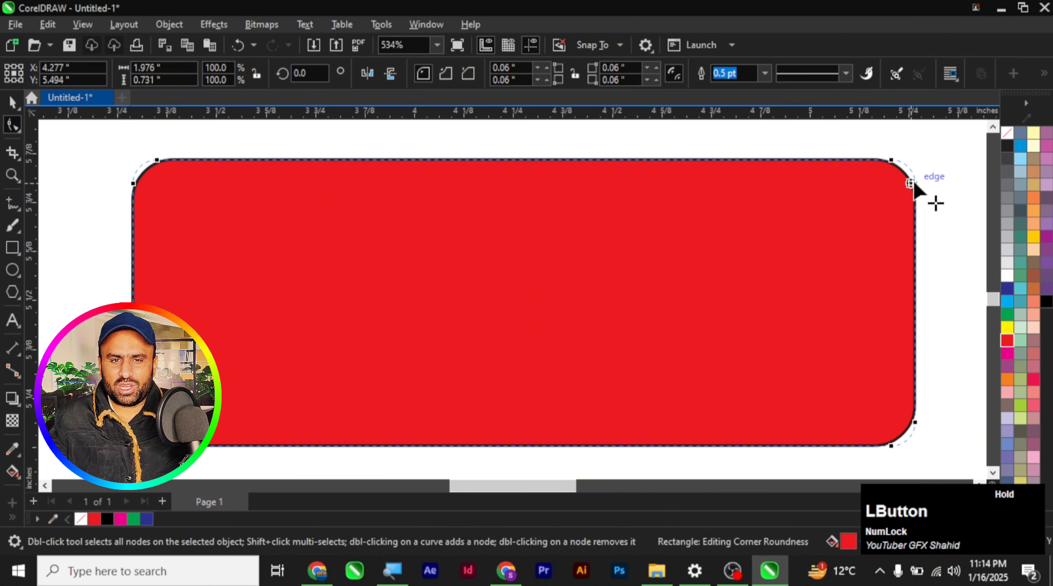
drag(914, 184, 914, 186)
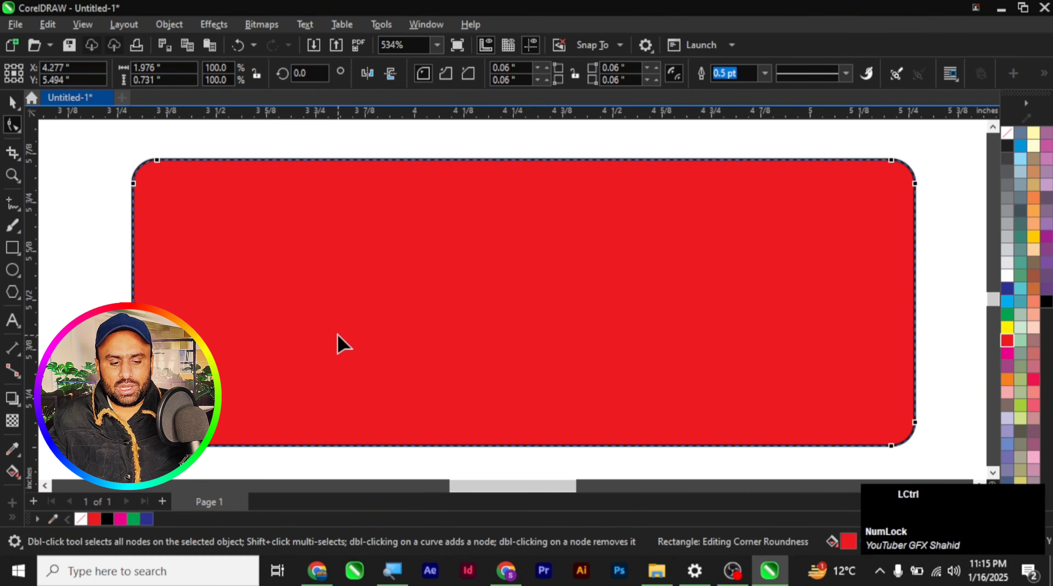
key(ctrl+z)
key(ctrl+z)
key(ctrl+z)
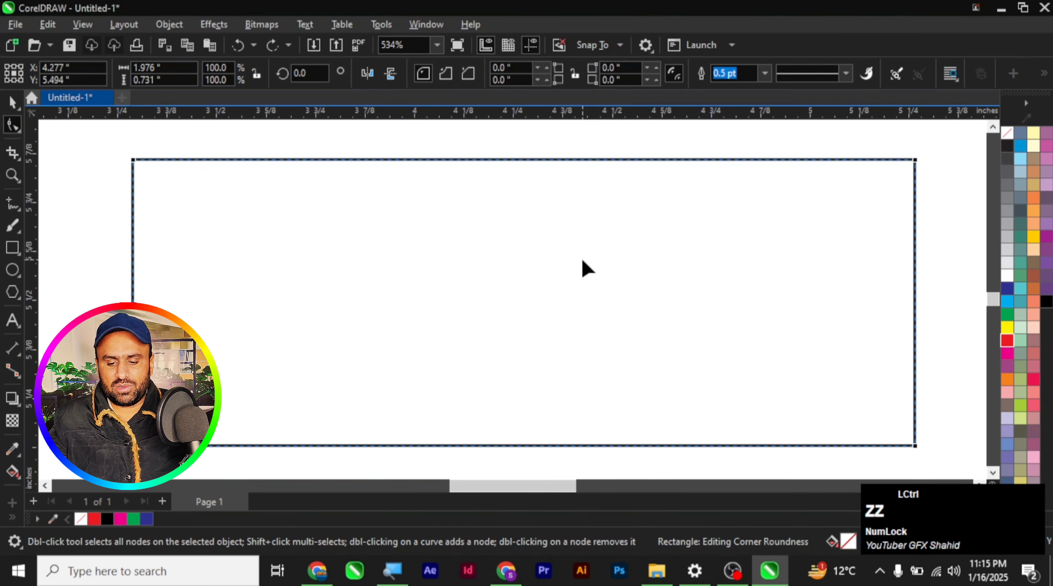
Step: Fill the rectangle with dark blue (C100 M100 Y0 K0) and activate the Shape tool
click(1008, 289)
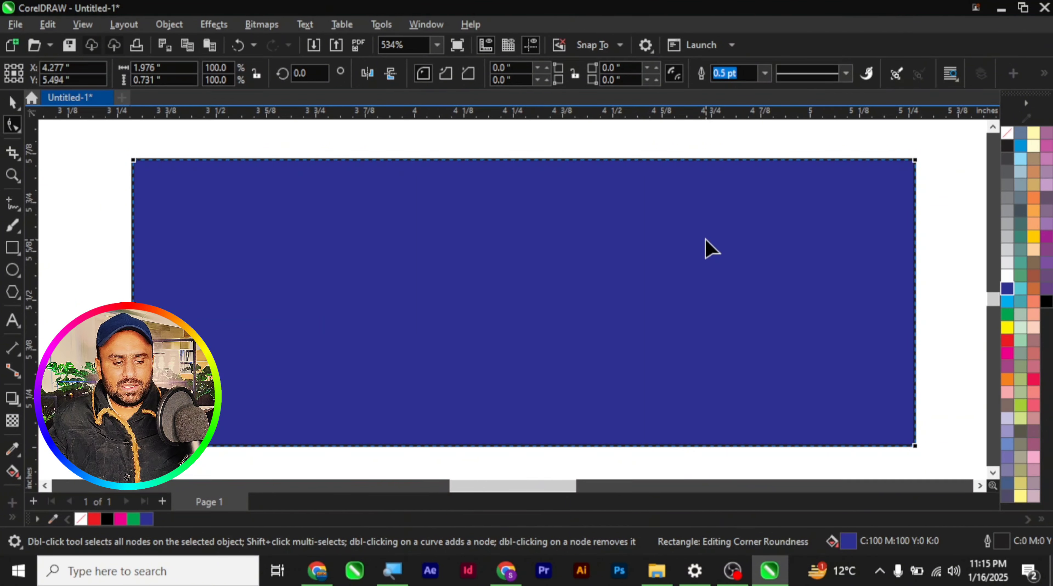
click(12, 128)
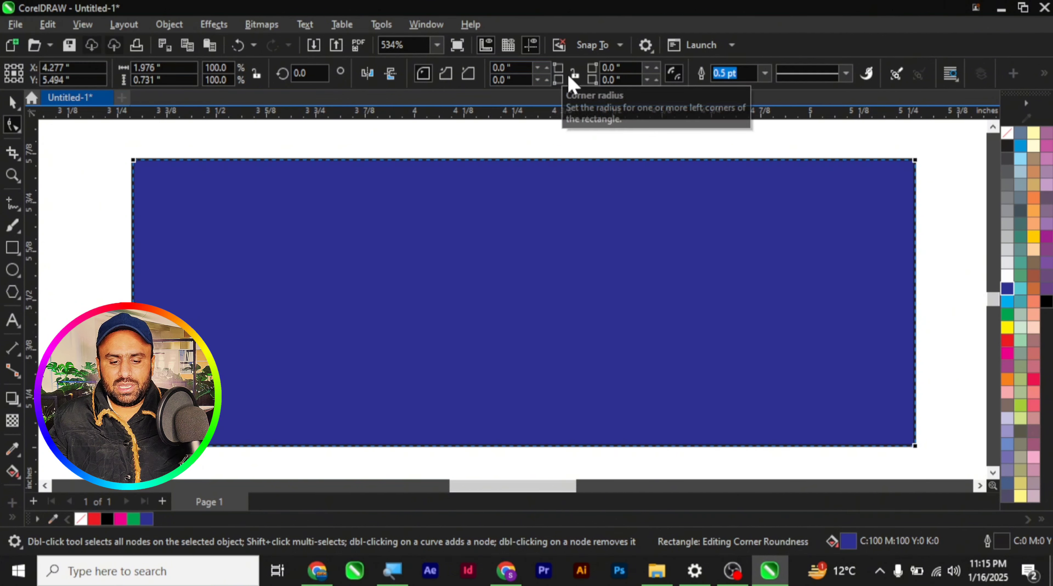
Step: Link the corners for editing together and set the radius of all four to 0.5 inch
click(576, 78)
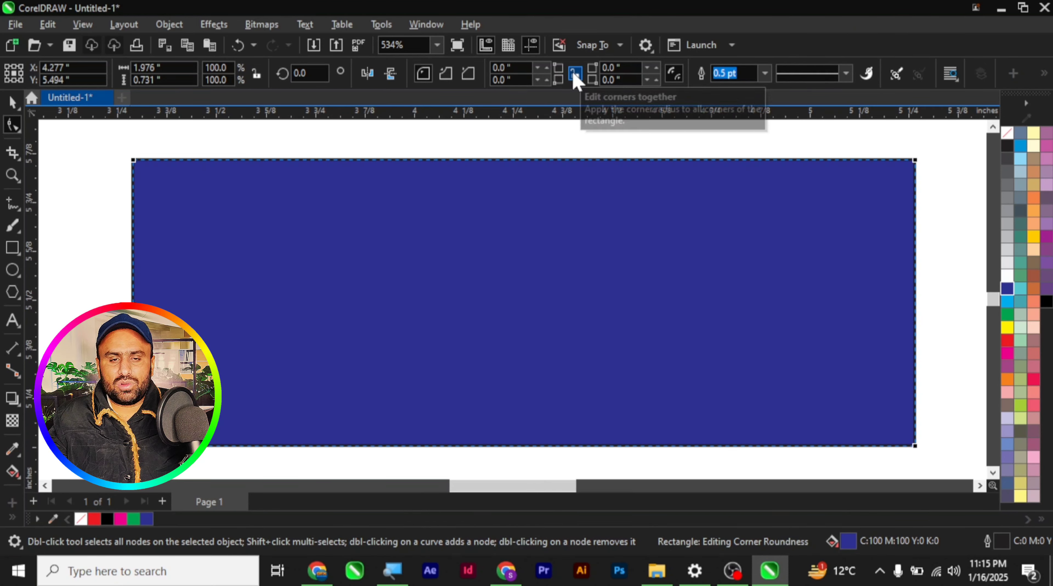
click(576, 81)
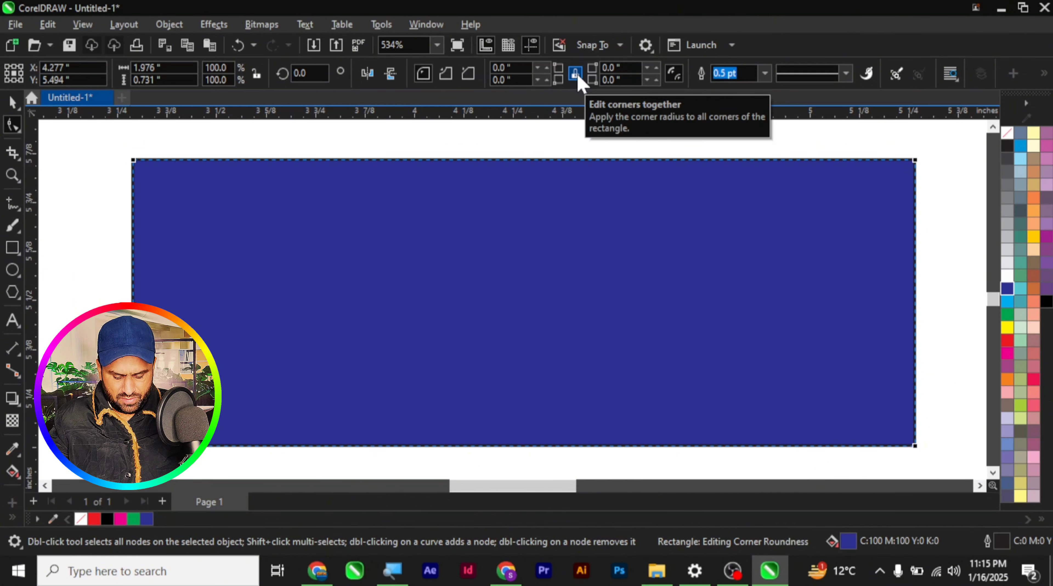
key(super+equal)
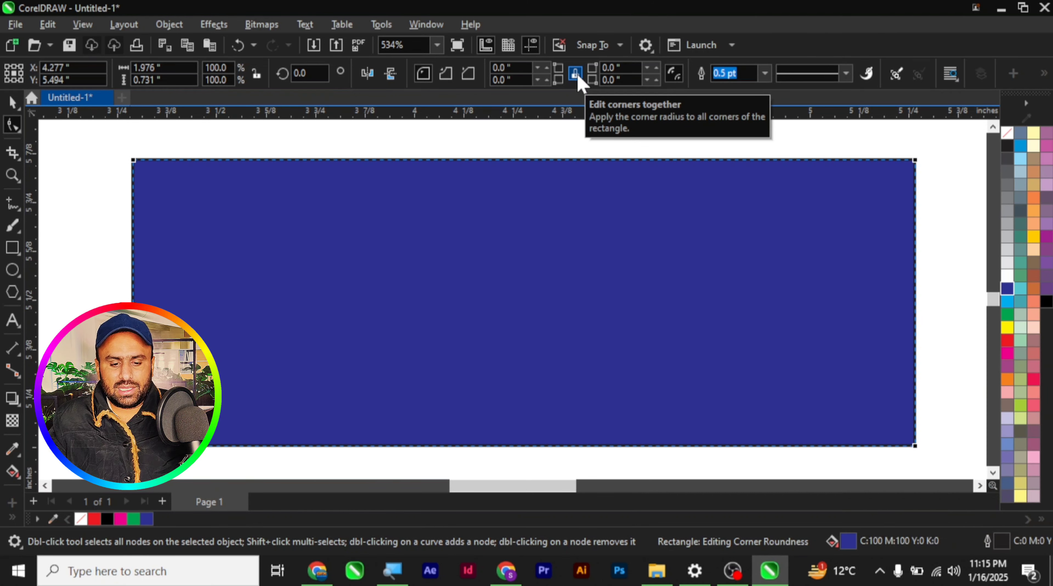
click(508, 69)
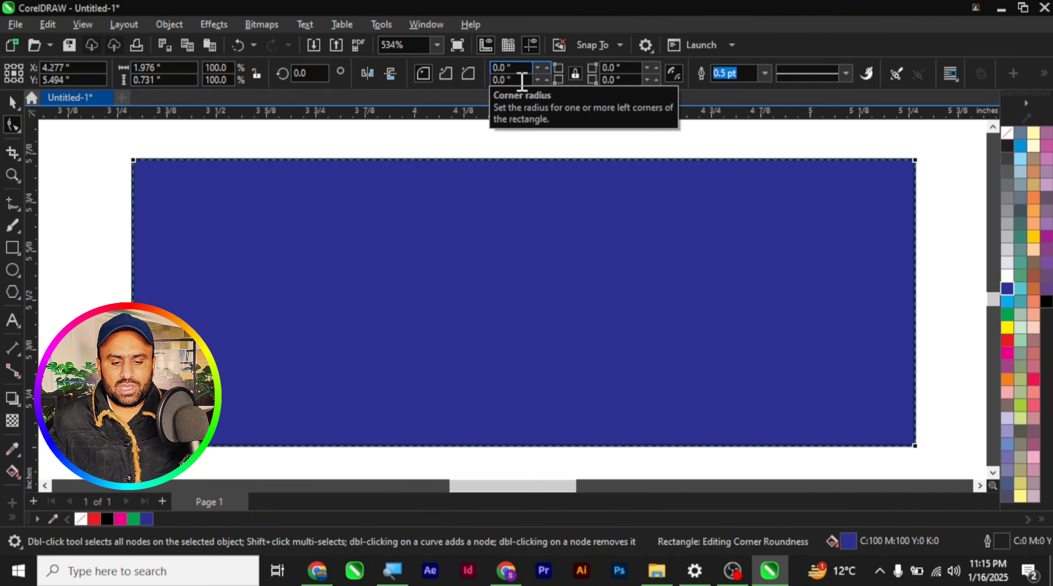
click(516, 67)
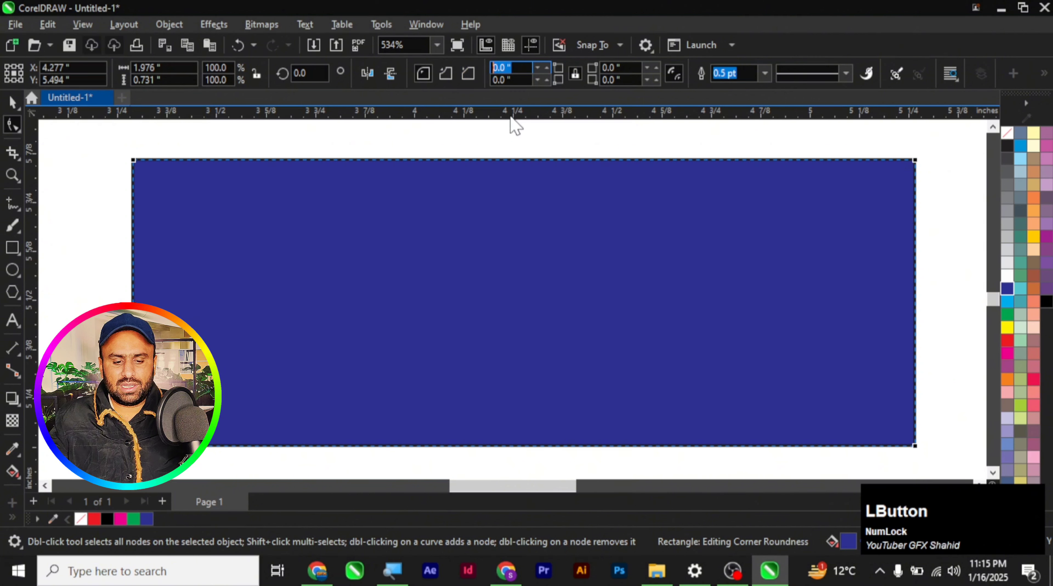
text(.5)
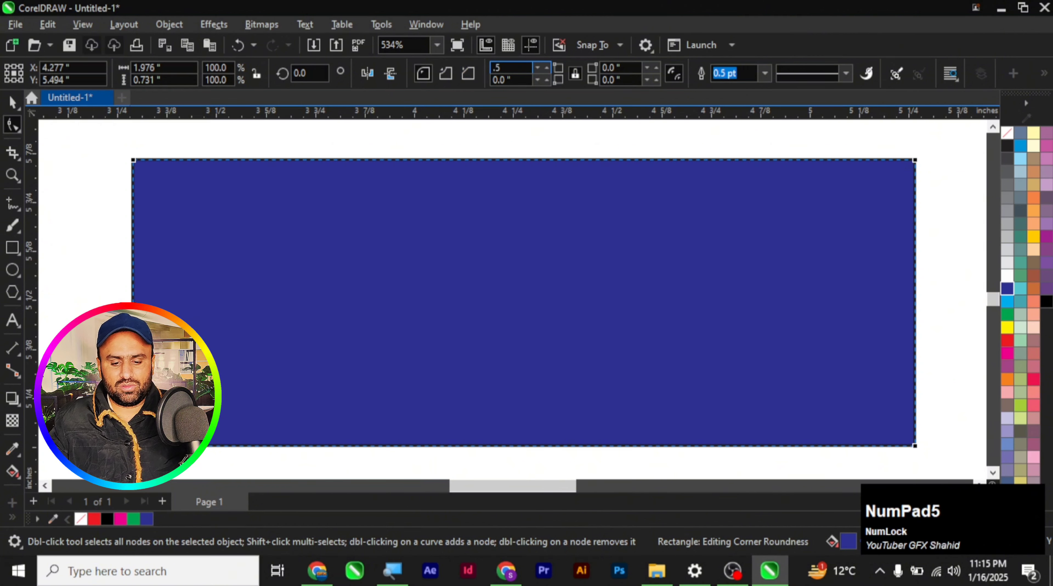
key(Return)
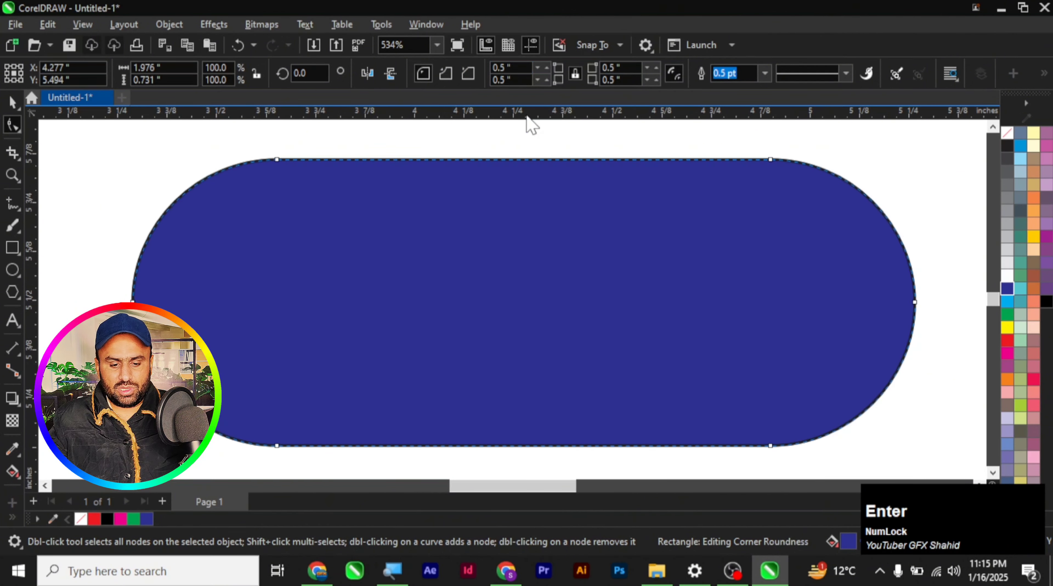
scroll(207, 271, down, 1)
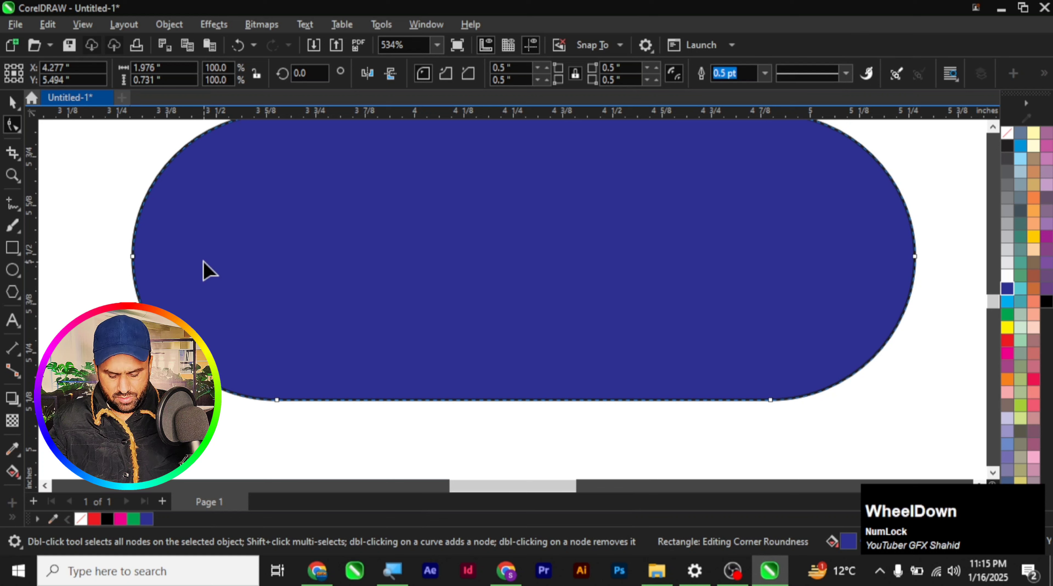
key(super+minus)
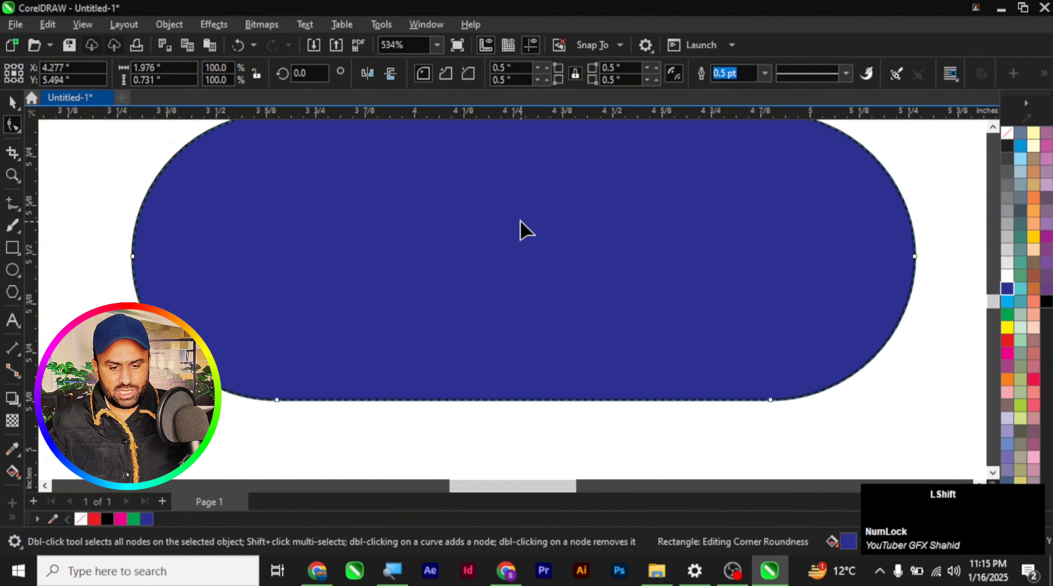
key(F2)
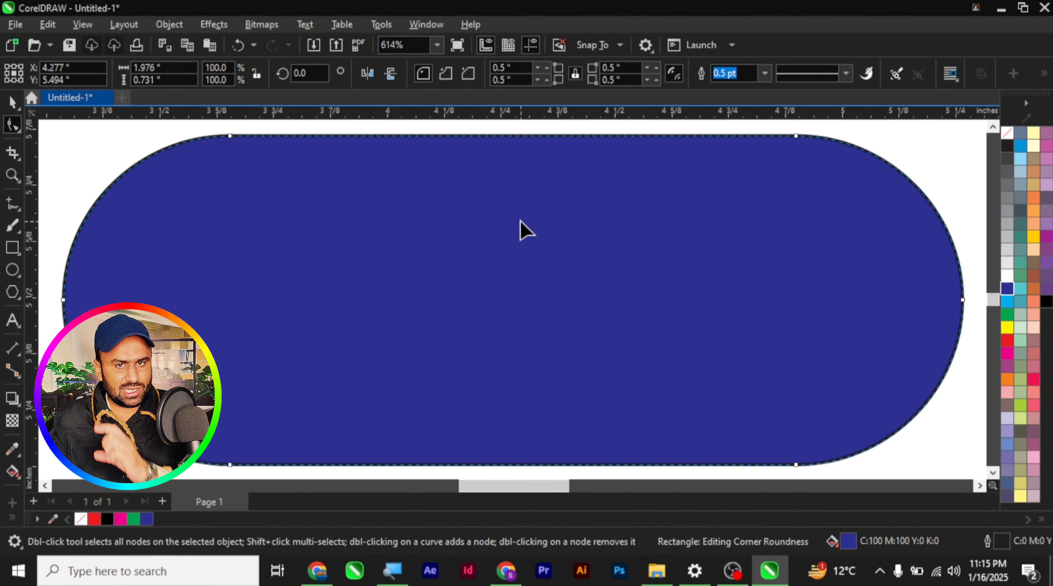
key(F3)
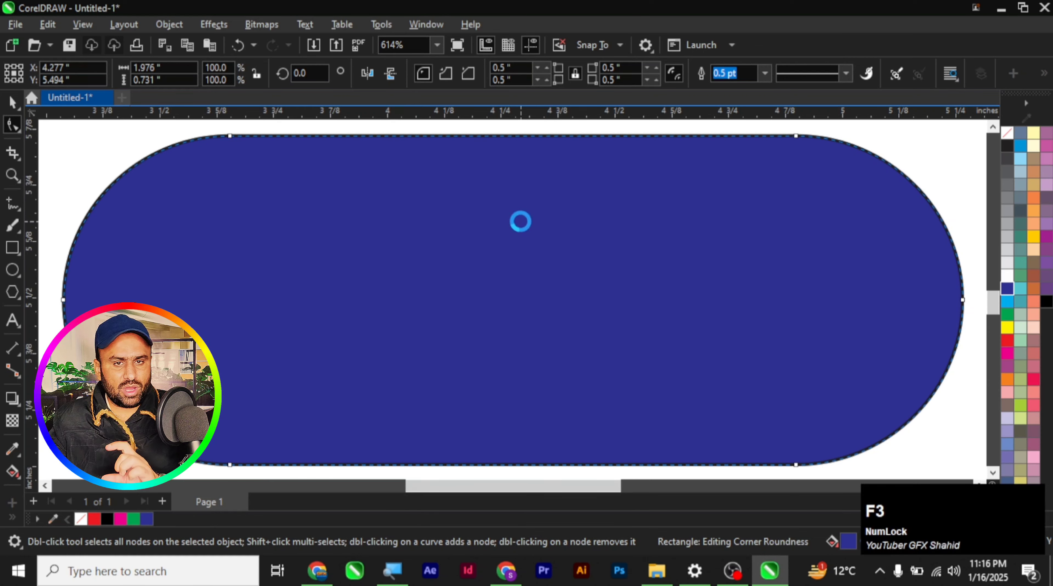
key(F2)
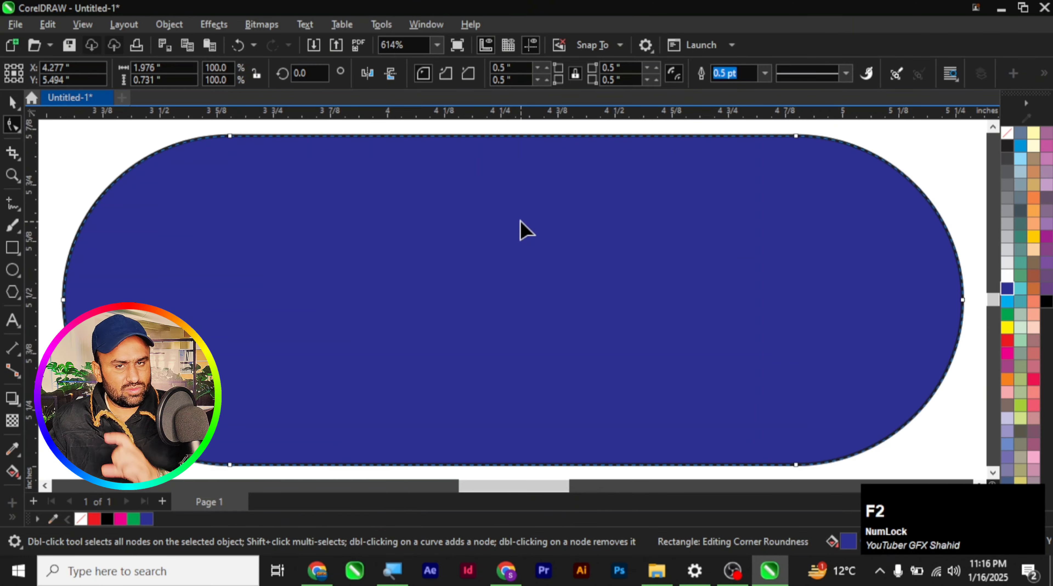
Step: Try centering the shape on the page, and undo both the centering and the corner rounding
key(p)
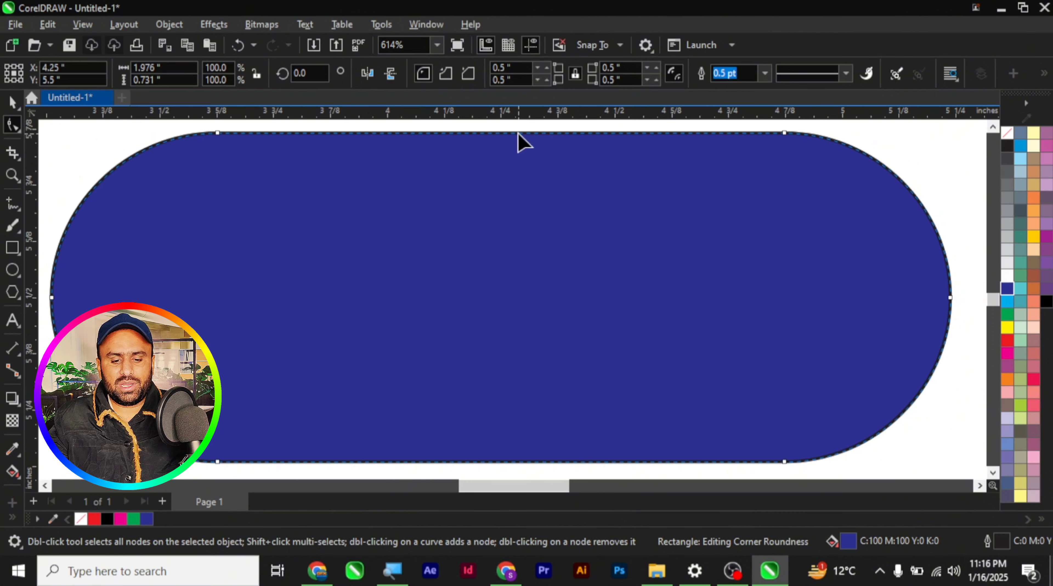
key(ctrl+z)
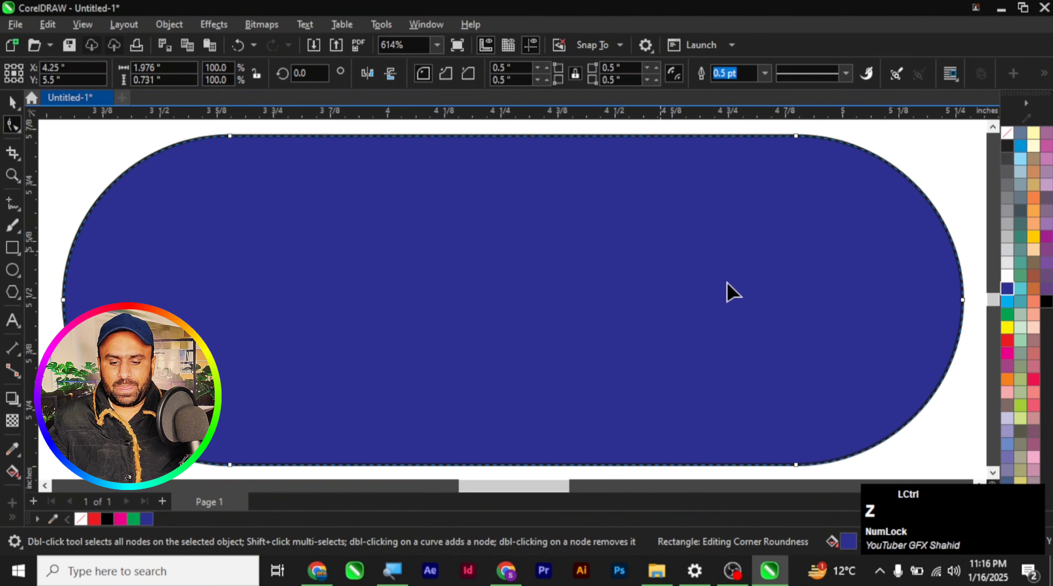
key(ctrl+z)
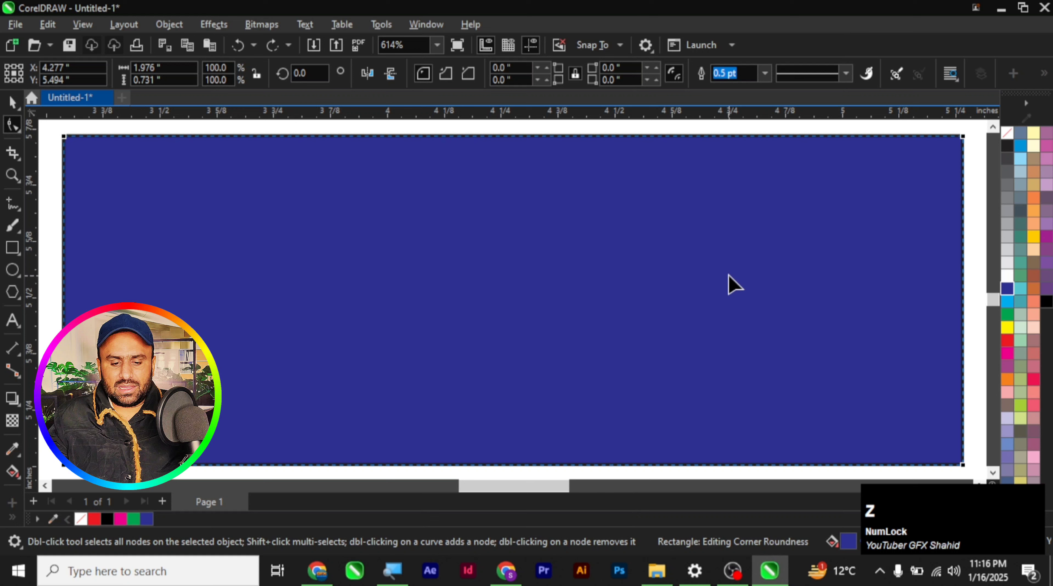
Step: Unlink the corners, try a 0.5 inch radius on only the upper-left corner, and undo it
click(576, 75)
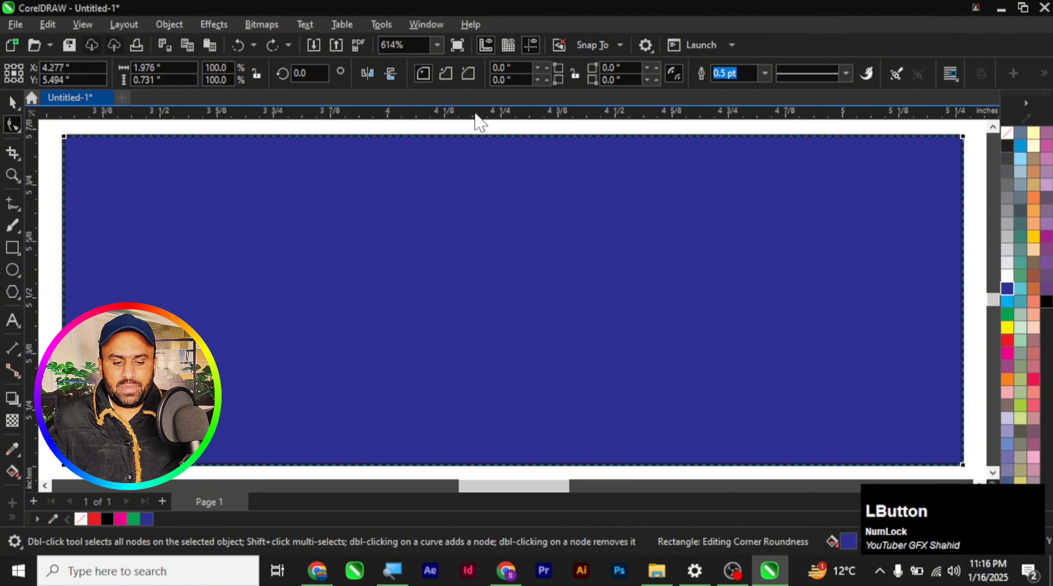
click(498, 68)
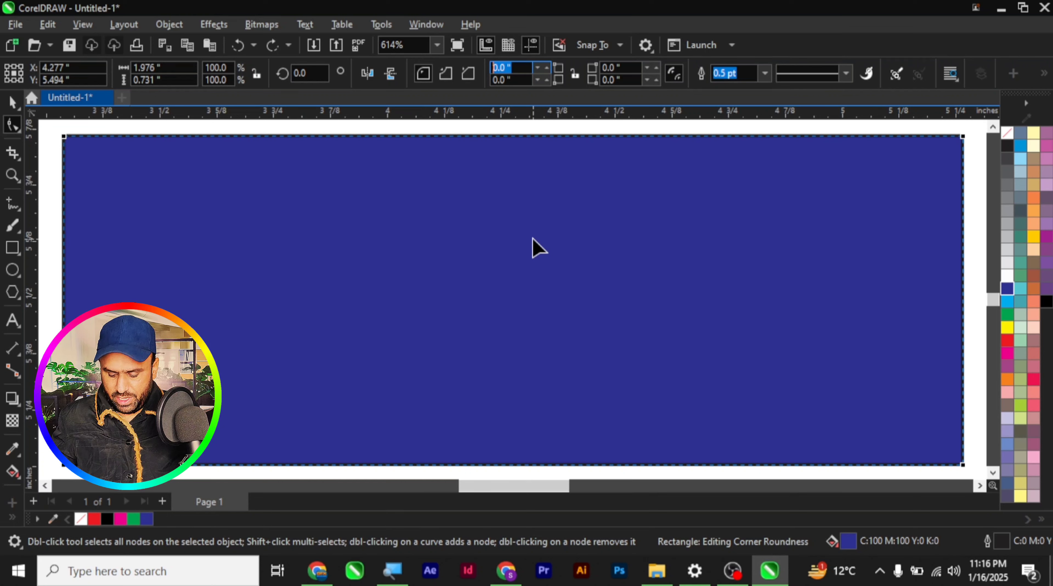
text(.5)
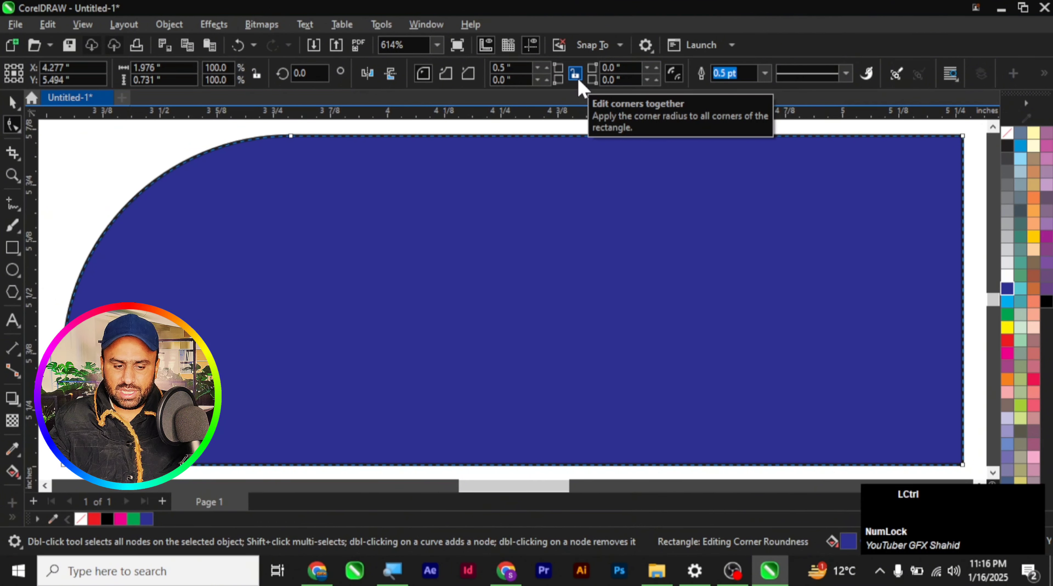
key(ctrl+z)
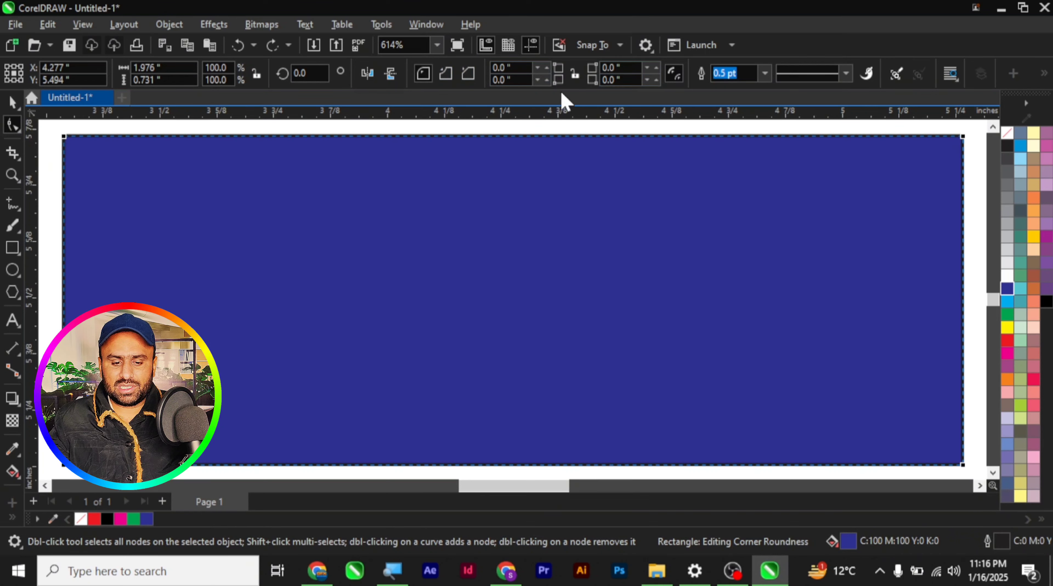
Step: Try the round corner style by shaping all corners to a radius of about 0.15 inch, and undo it
click(426, 76)
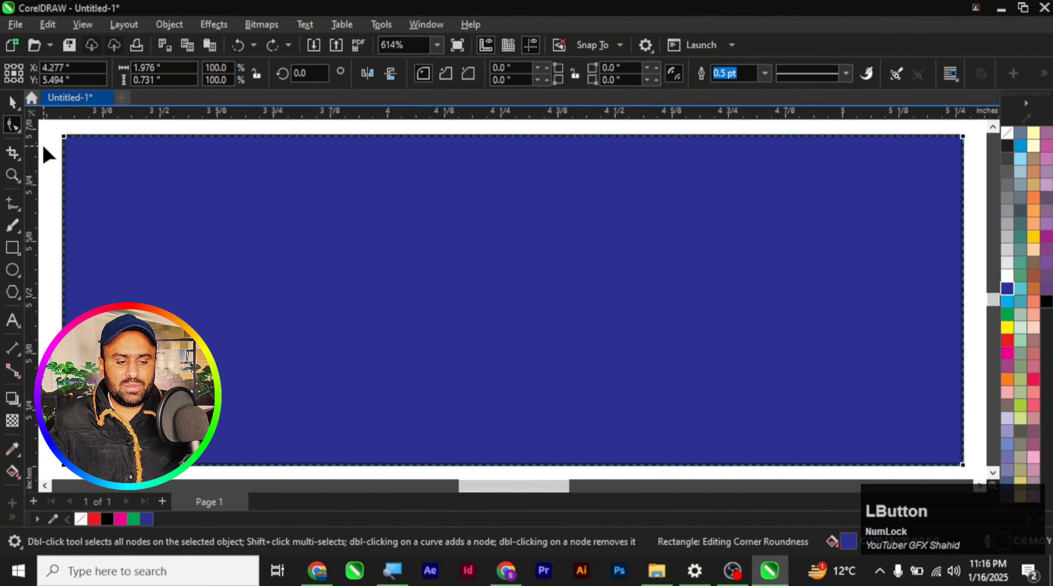
drag(65, 137, 131, 152)
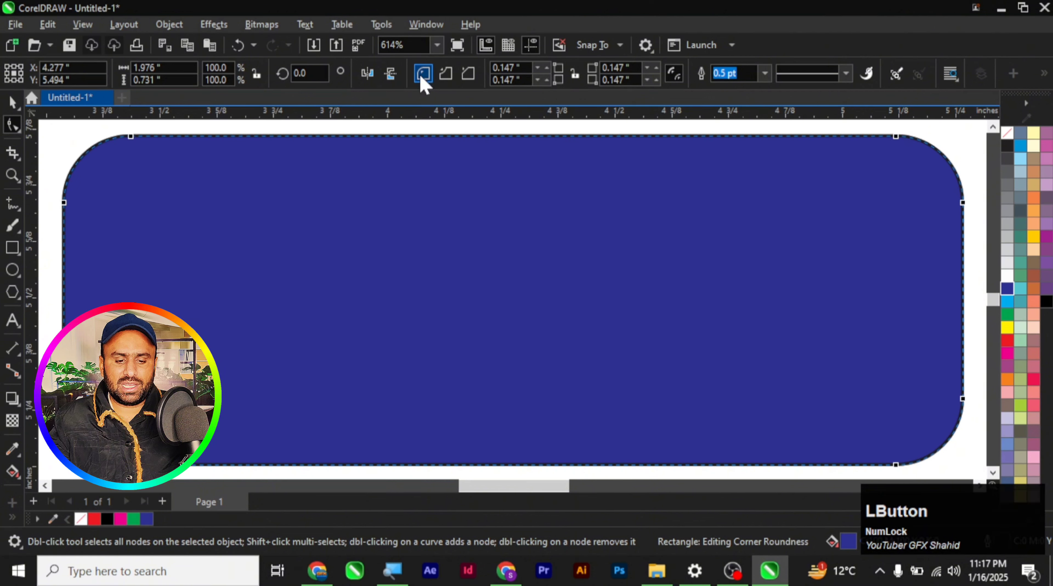
key(ctrl)
key(ctrl+z)
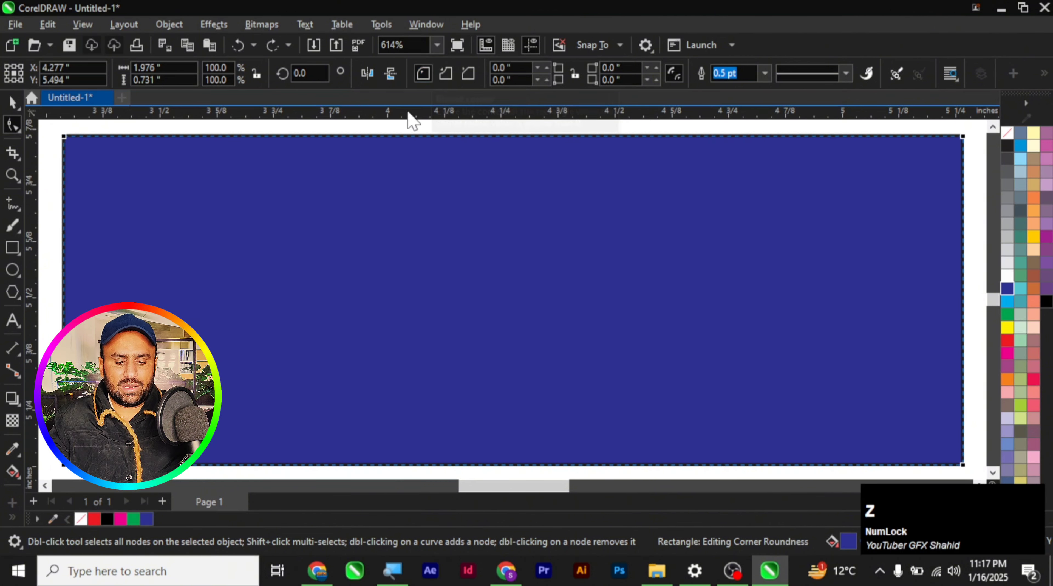
Step: Choose the scalloped corner style, try it on all corners with a radius of about 0.14 inch, and undo the reshaping
click(443, 80)
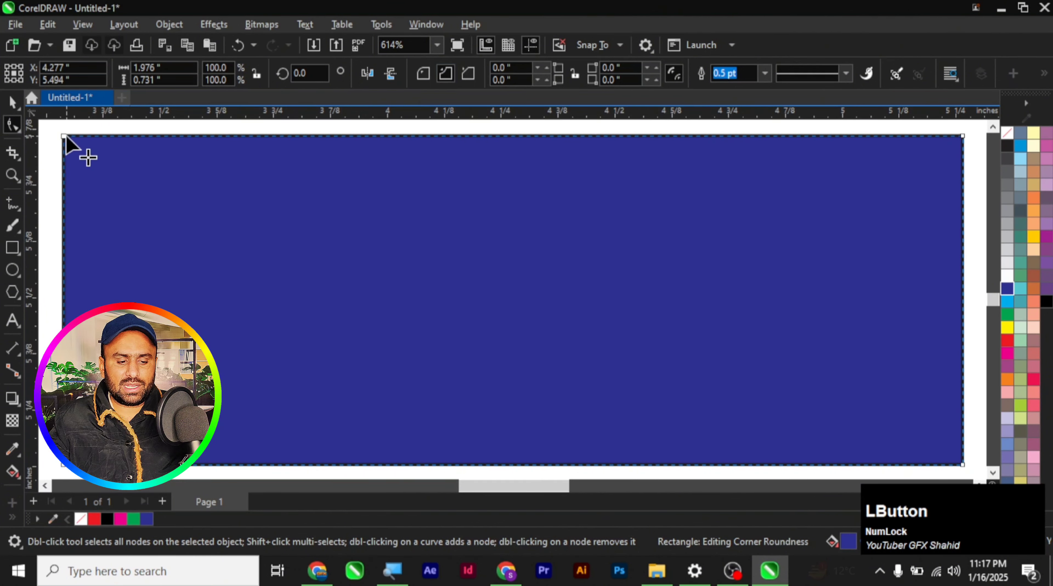
drag(68, 136, 119, 157)
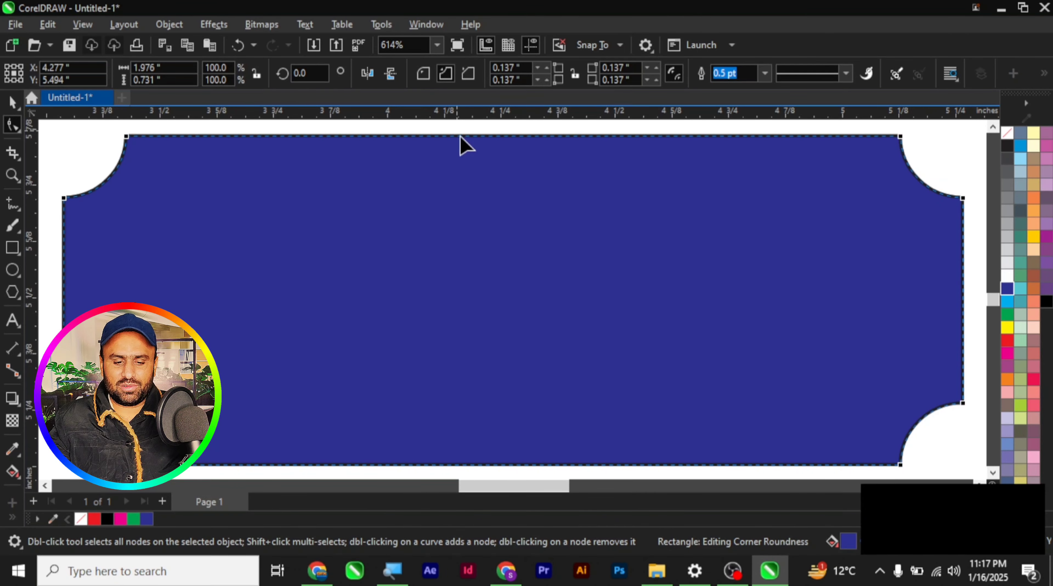
key(ctrl+z)
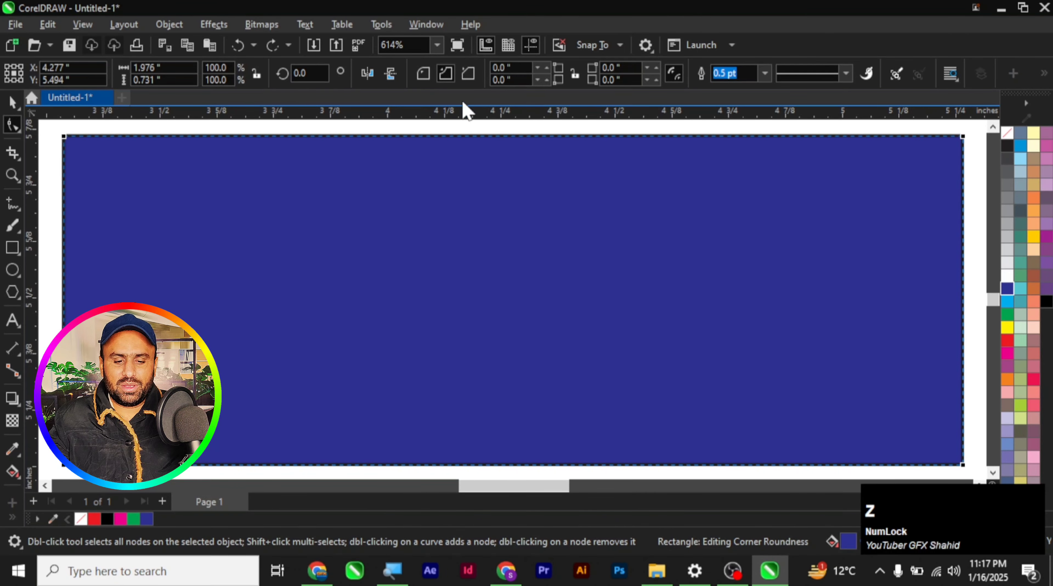
Step: Choose the chamfered corner style, try it on all corners with a radius of about 0.22 inch, and undo the reshaping
click(468, 74)
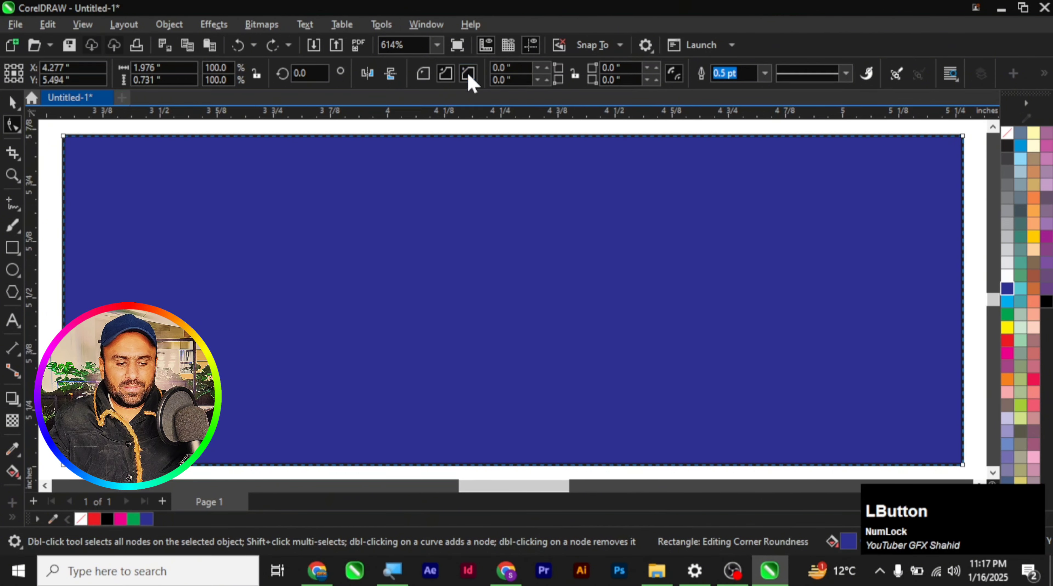
drag(64, 136, 162, 203)
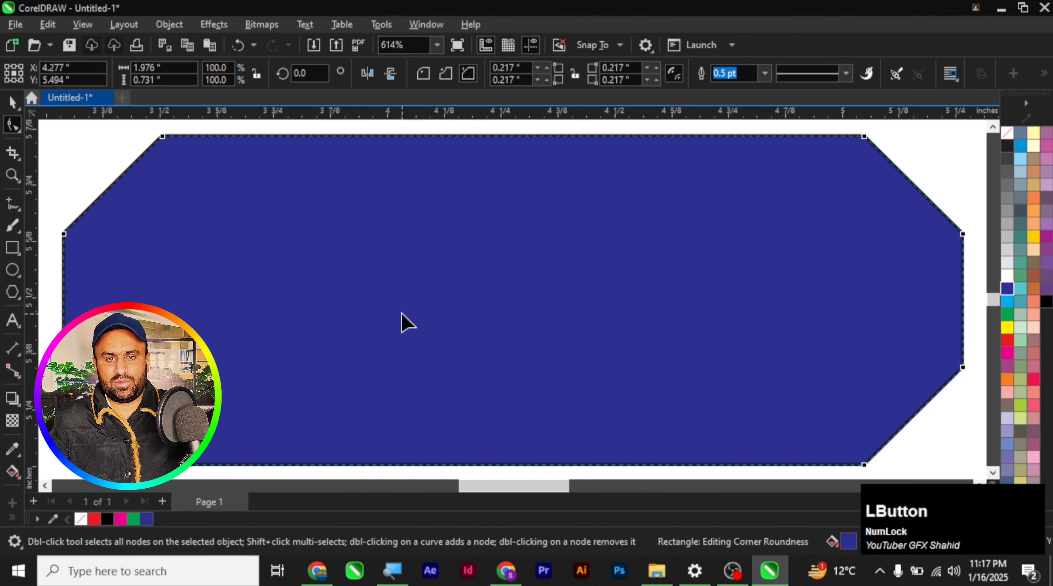
key(ctrl+z)
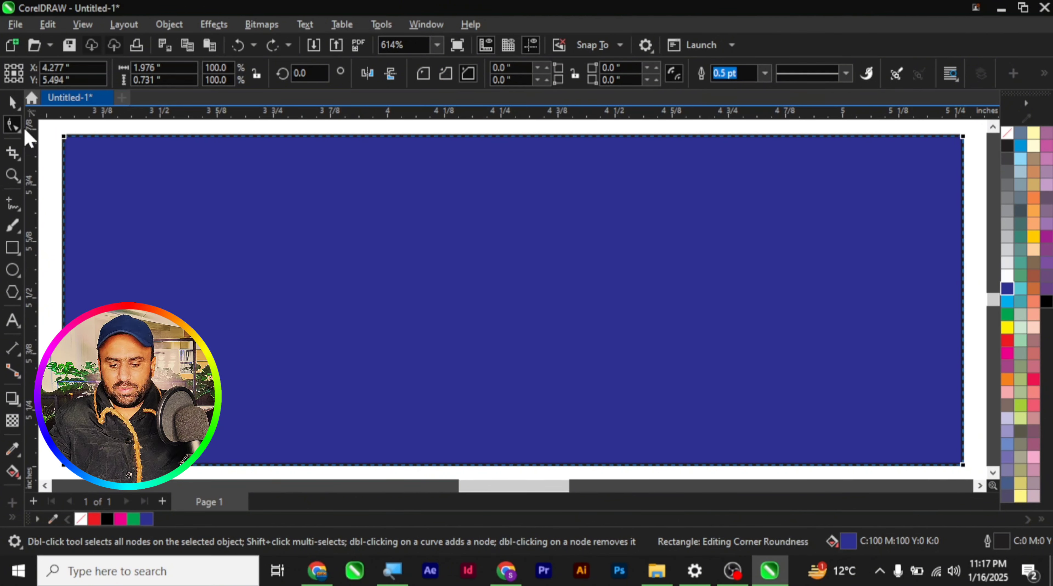
Step: Fill the rectangle with yellow and use the Shape tool to chamfer only its upper-right corner to about 0.07 inch
click(1007, 328)
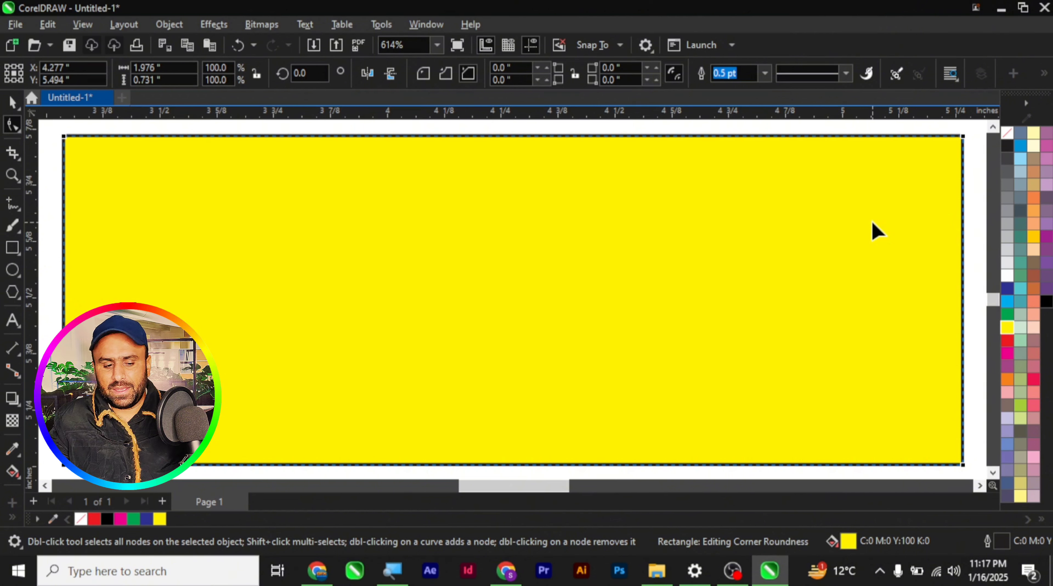
click(12, 101)
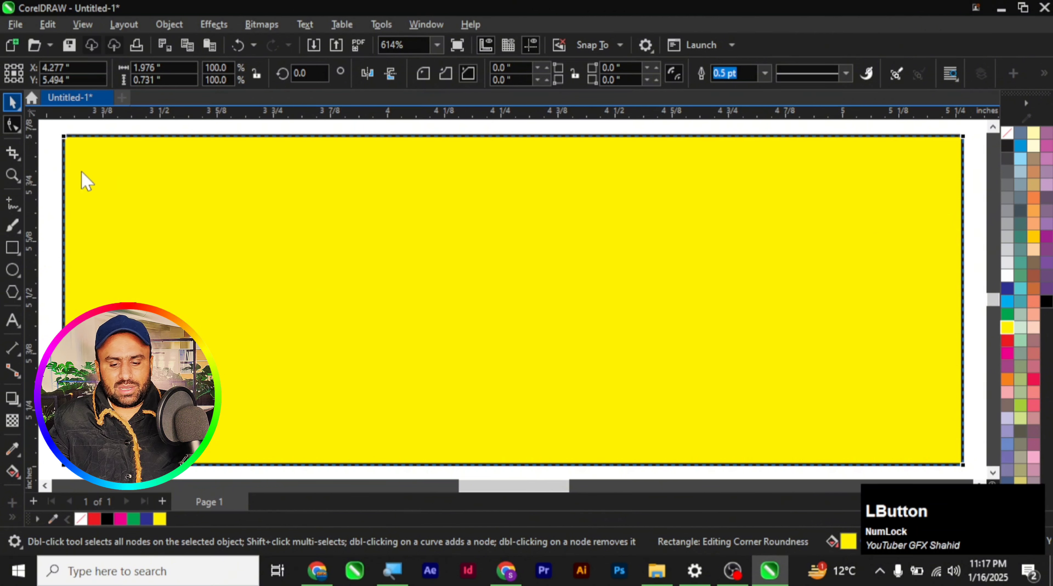
click(12, 124)
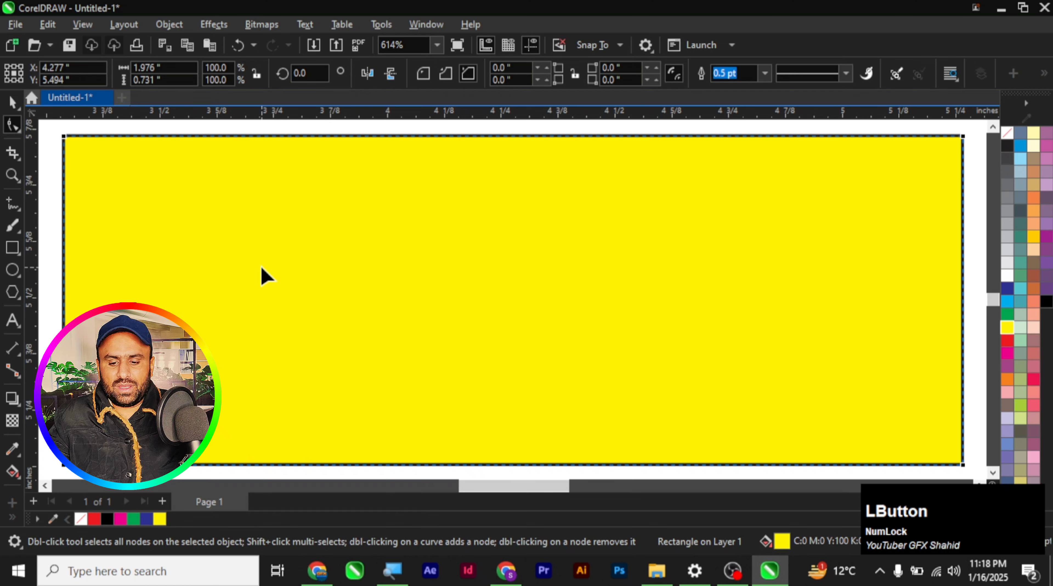
click(966, 139)
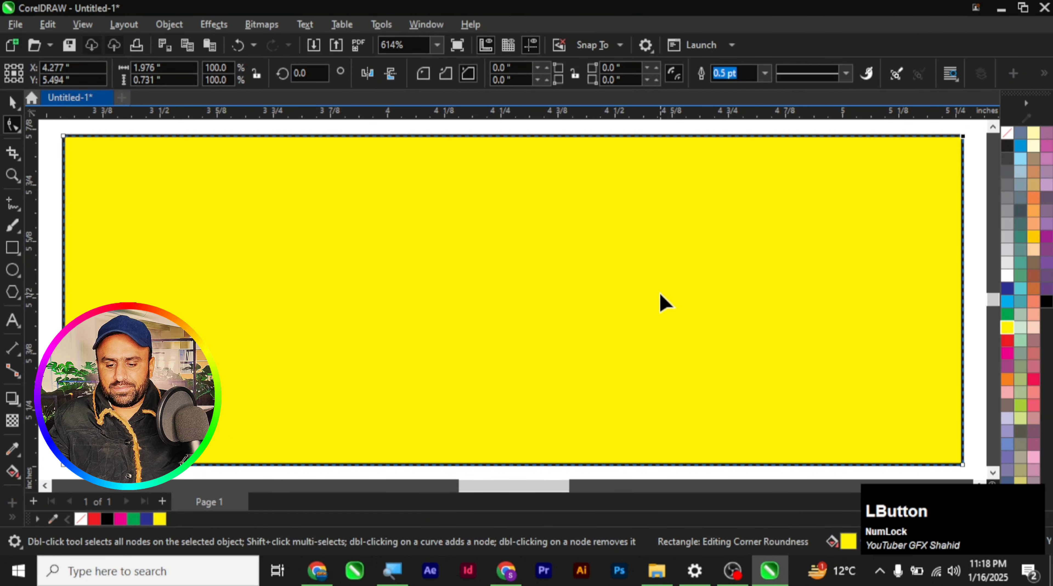
click(965, 145)
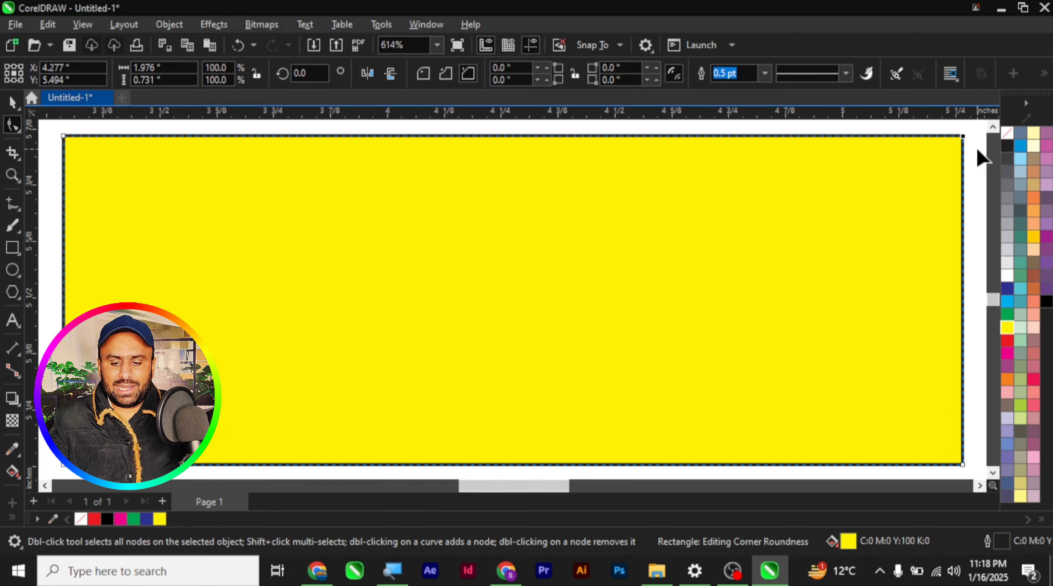
drag(965, 140, 935, 161)
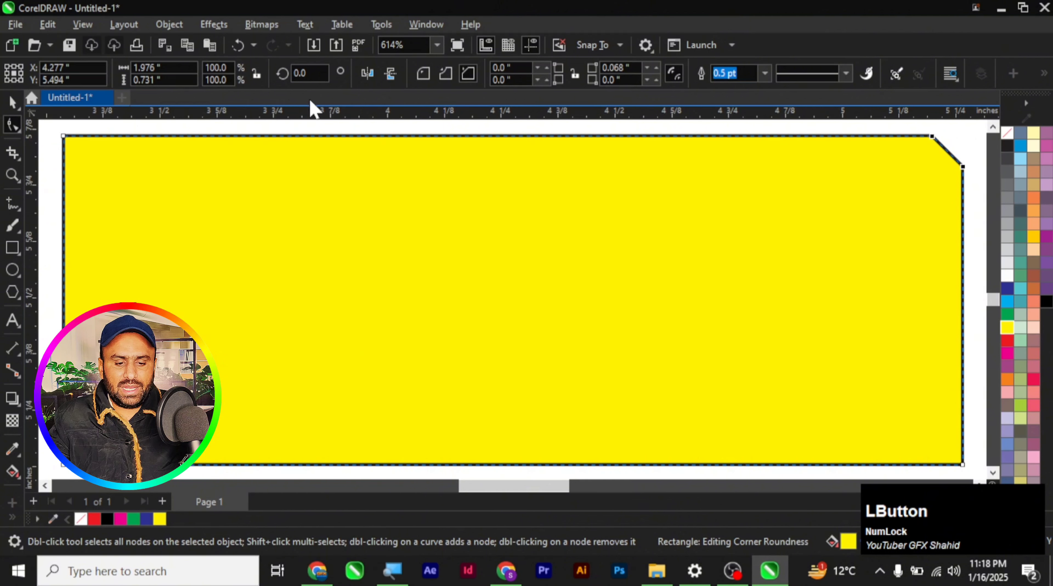
Step: Switch the upper-right corner to the round style and round the lower-left corner to about 0.08 inch
click(423, 73)
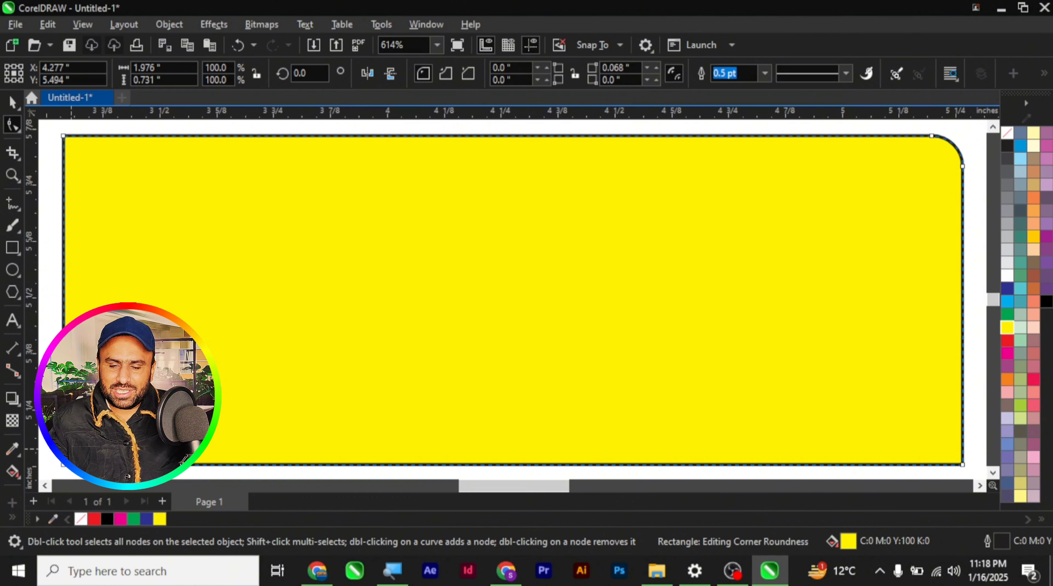
click(64, 465)
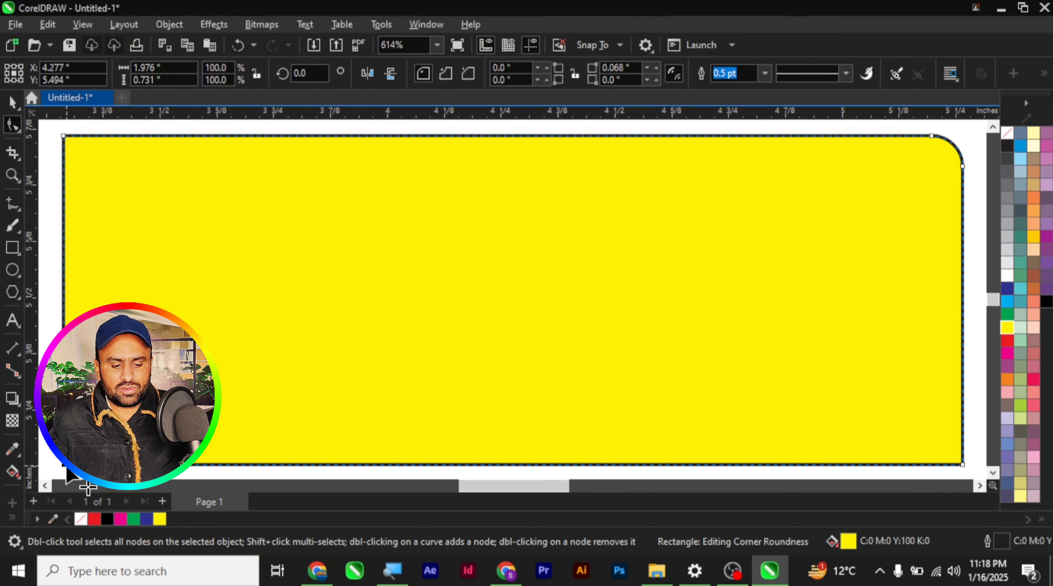
drag(64, 464, 74, 460)
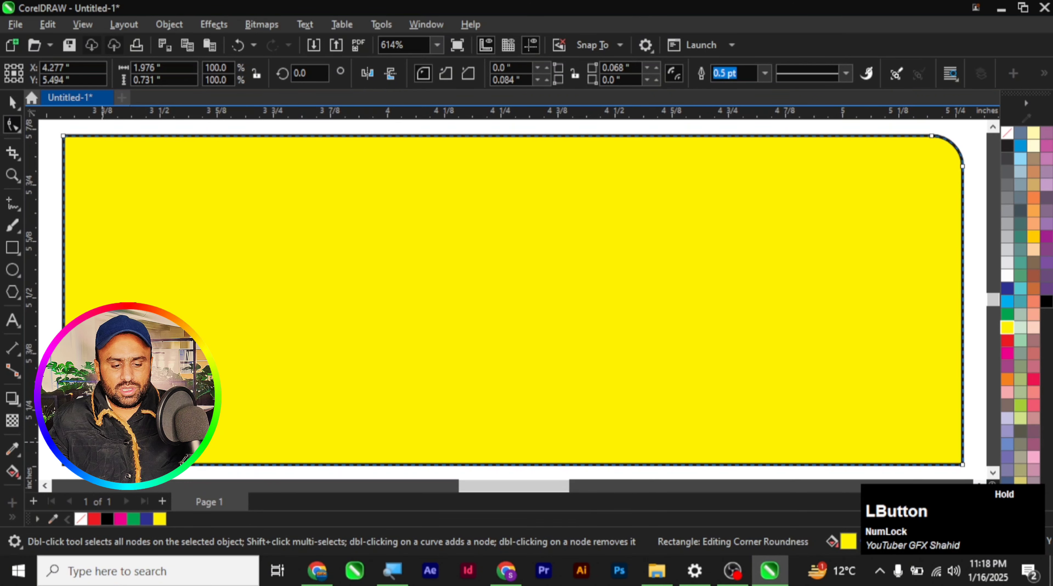
Step: Try enlarging all four corner radii together by about 0.03 inch, and undo every corner change back to the plain yellow rectangle
click(930, 137)
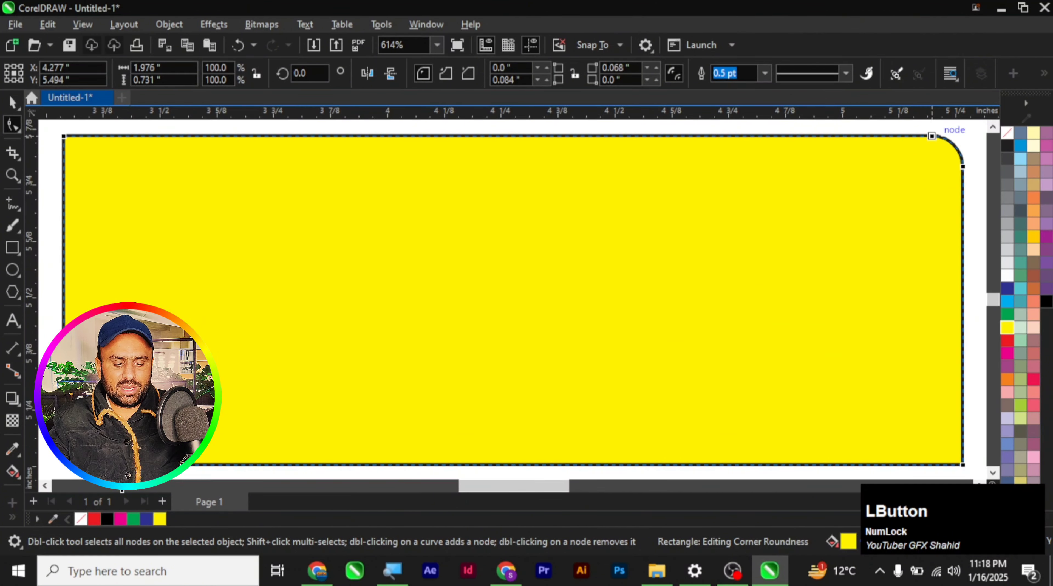
drag(931, 135, 919, 136)
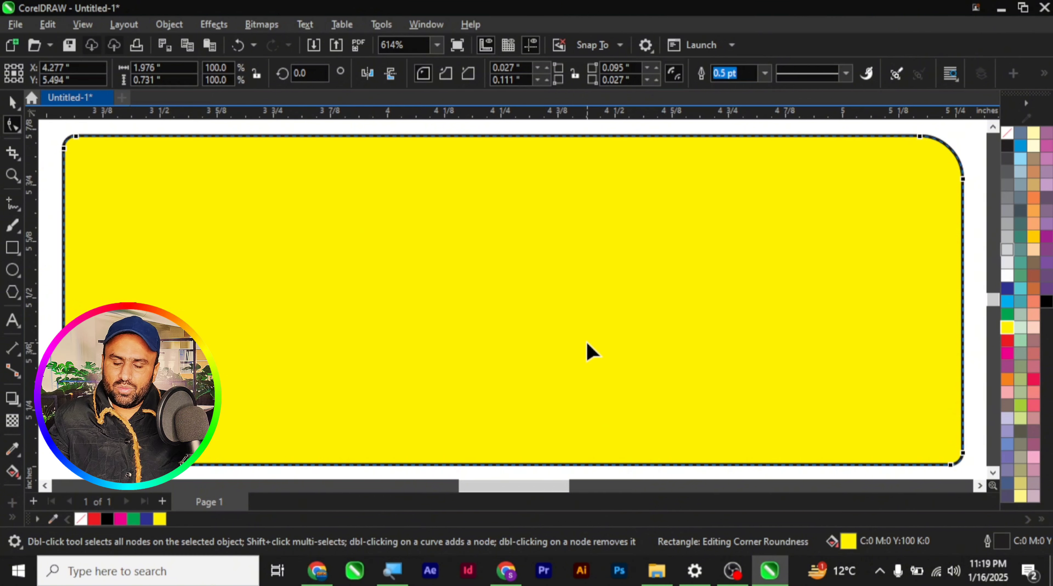
key(ctrl+z)
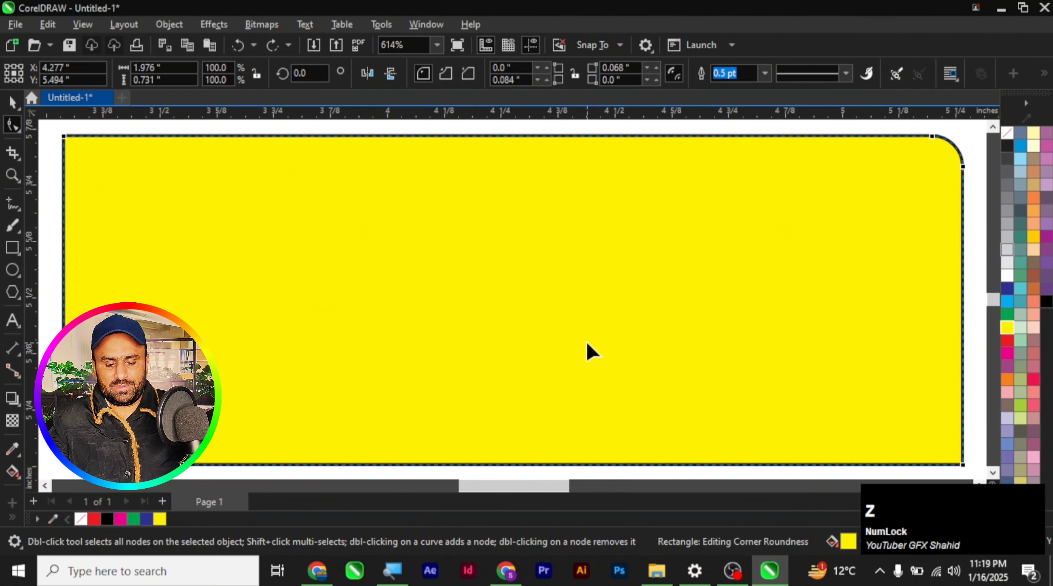
key(ctrl+z)
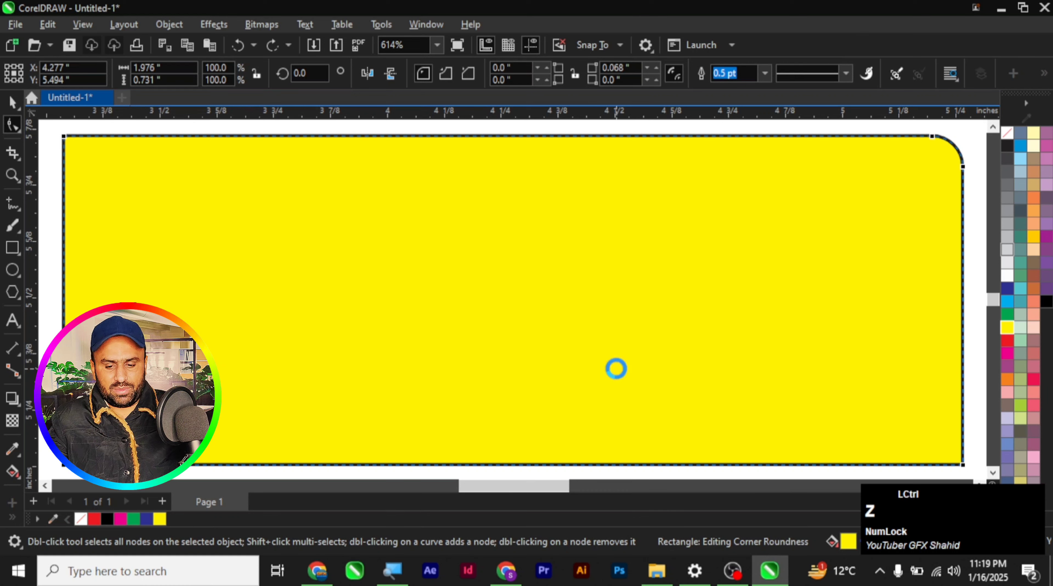
key(ctrl+z)
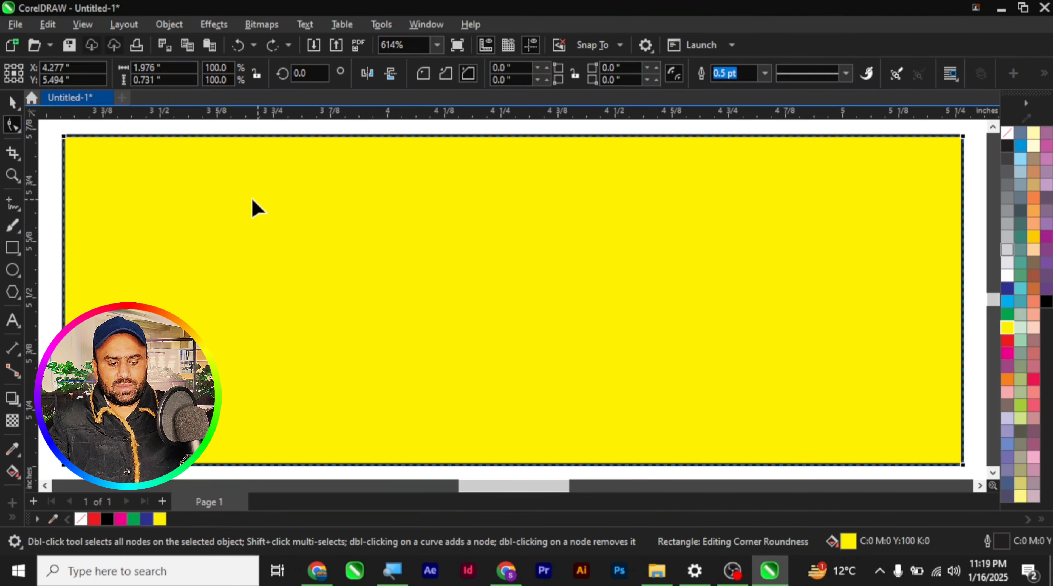
Step: Delete the rectangle and draw an unfilled circle about 0.51 inch in diameter near the middle of the view
click(12, 104)
key(Delete)
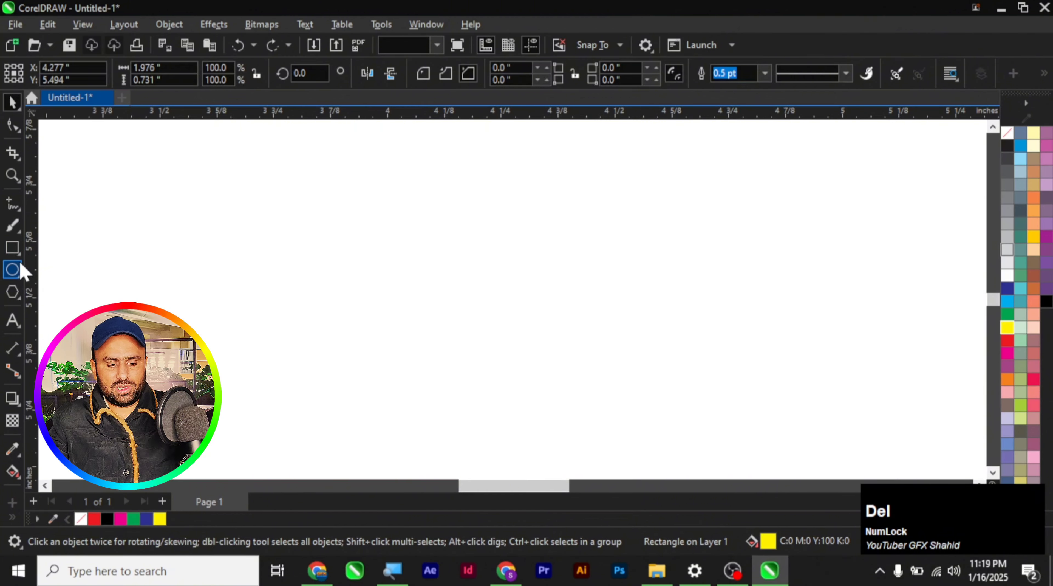
click(21, 266)
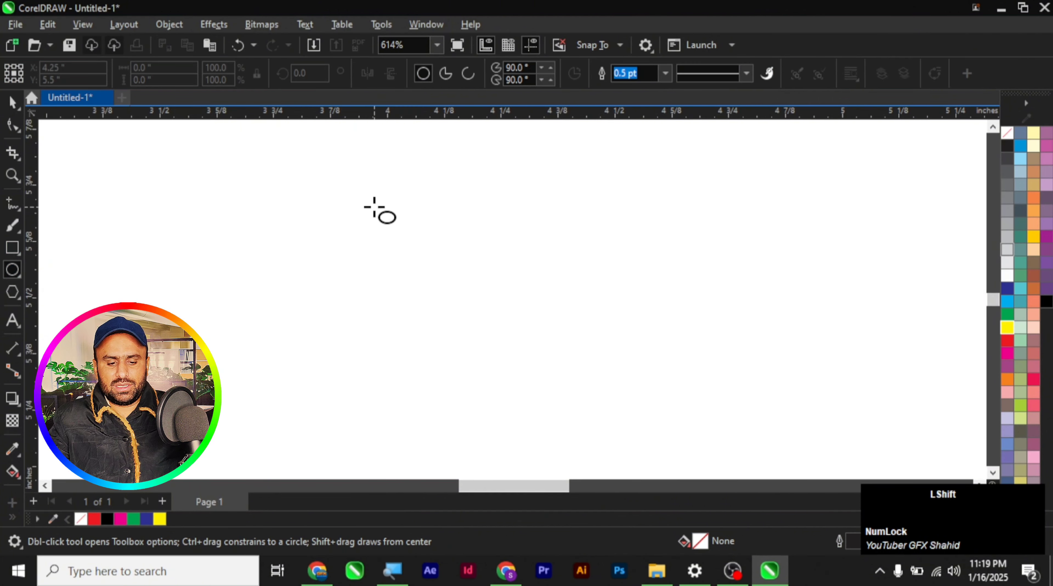
drag(374, 208, 501, 309)
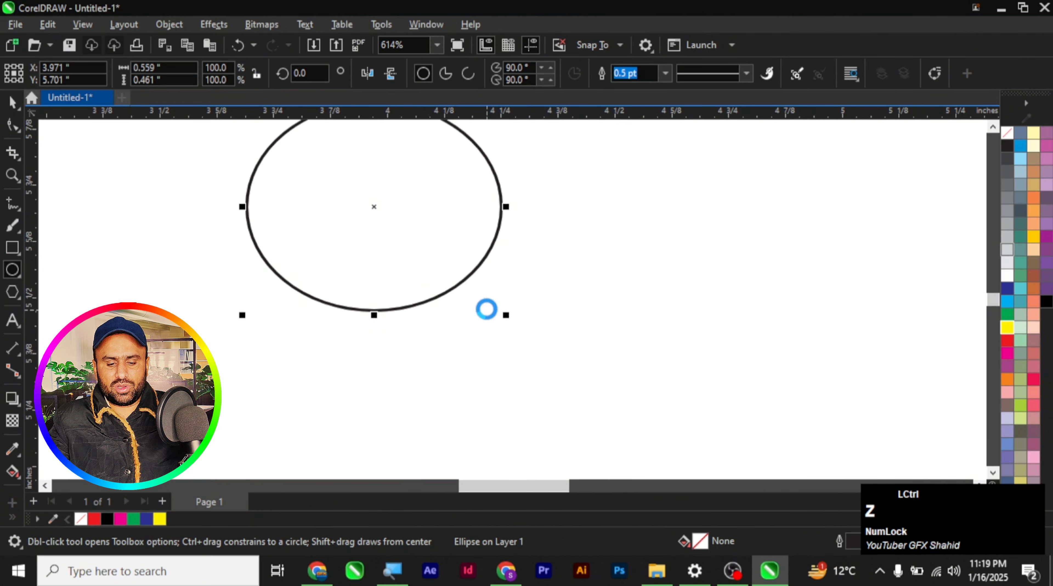
key(ctrl+z)
drag(369, 193, 603, 423)
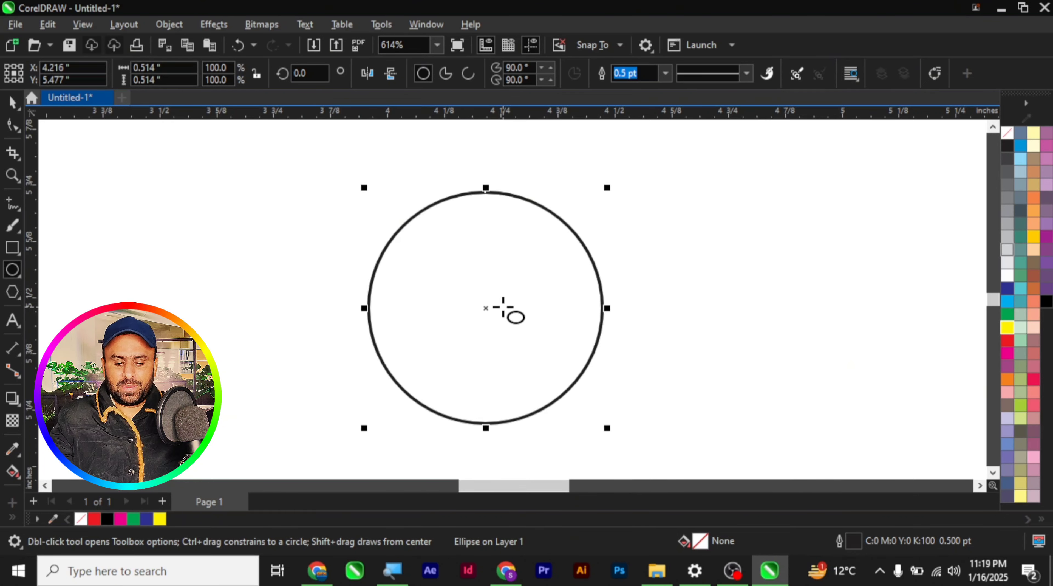
click(11, 103)
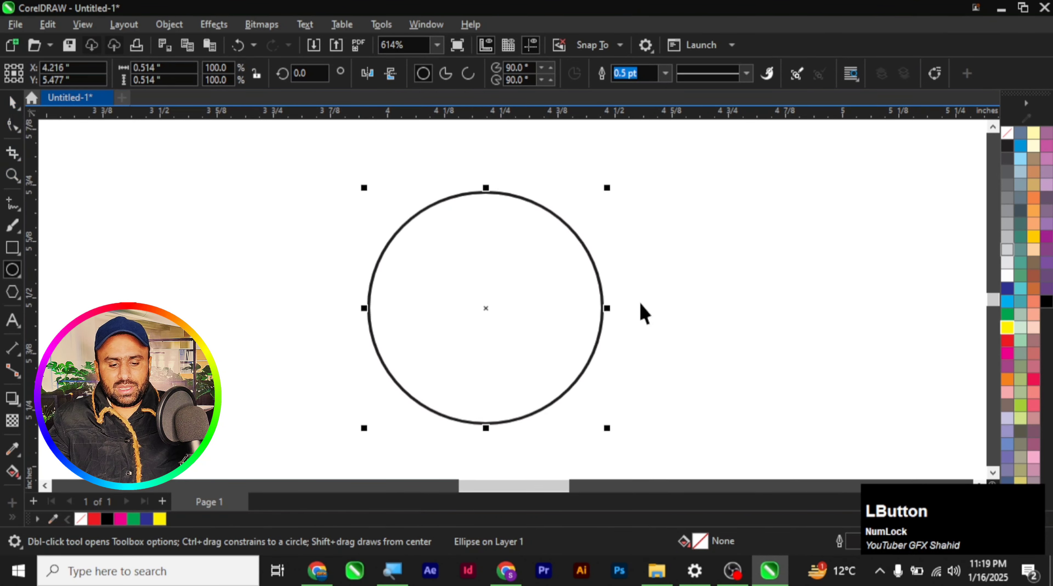
key(space)
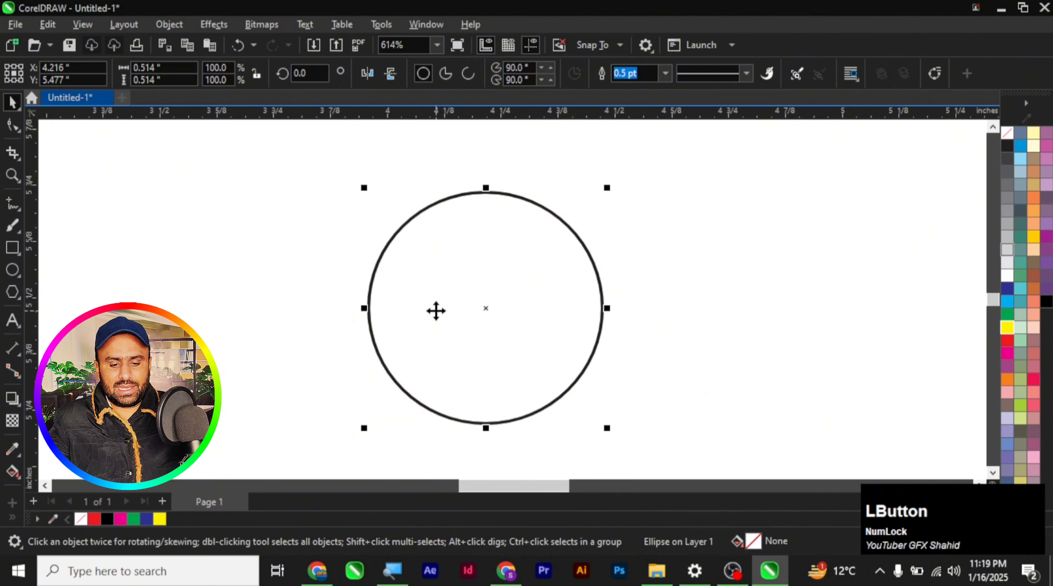
Step: Try the circle as a 0° to 270° pie, reshape its start angle to about 30° and about 83°, and undo back to the full circle
click(11, 129)
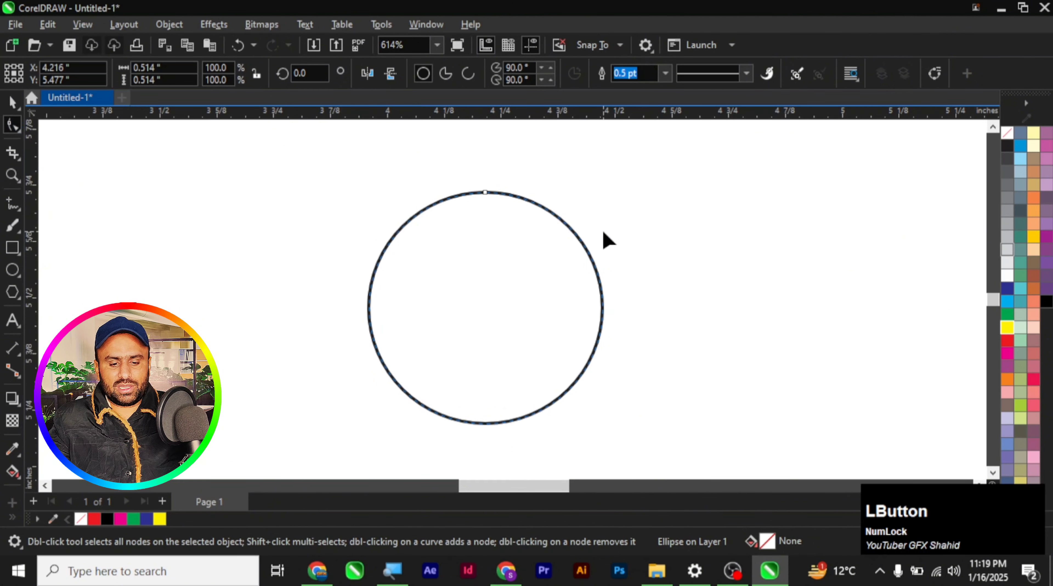
click(423, 78)
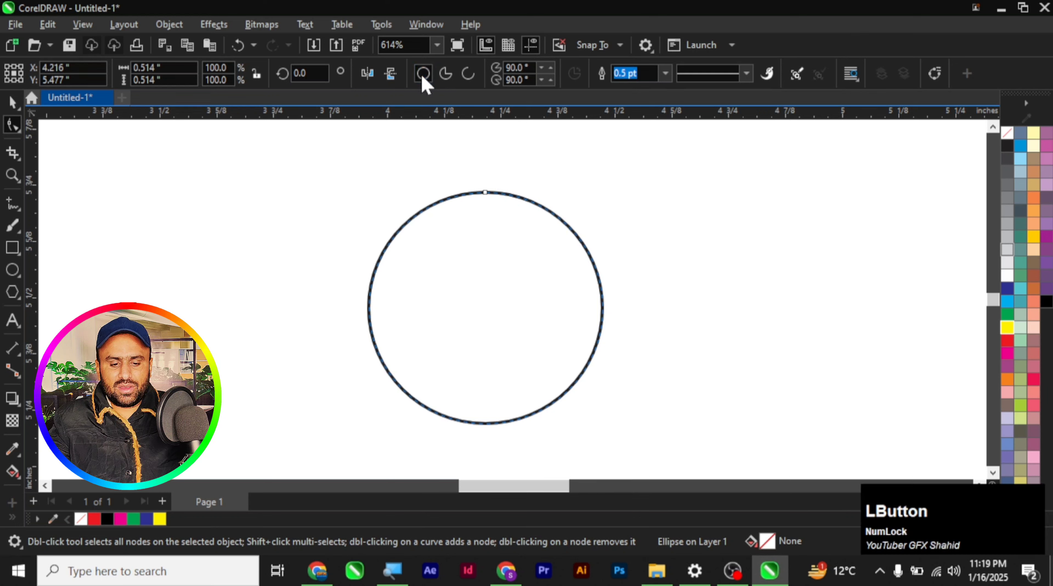
click(447, 77)
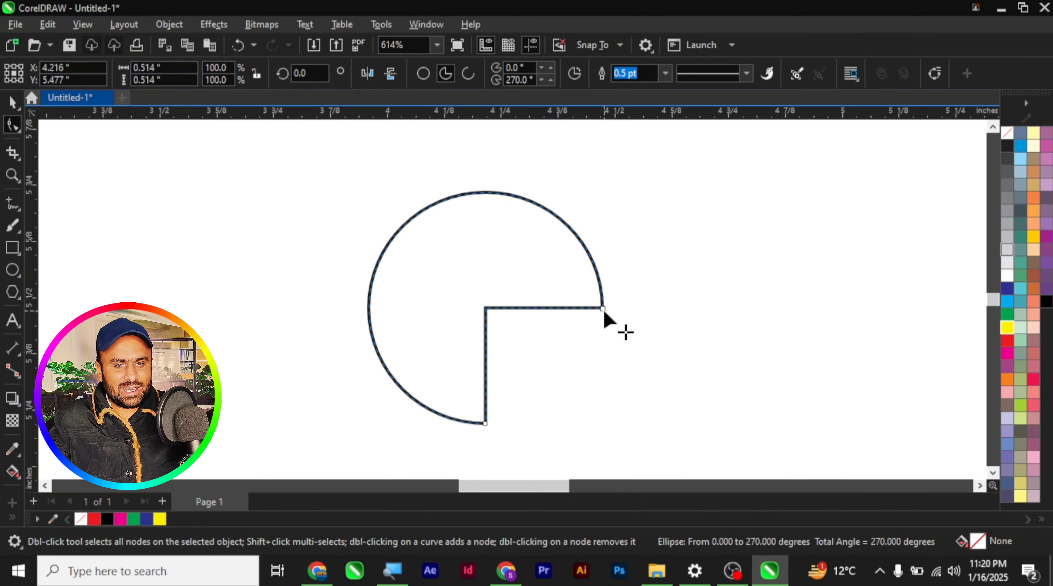
drag(604, 310, 584, 255)
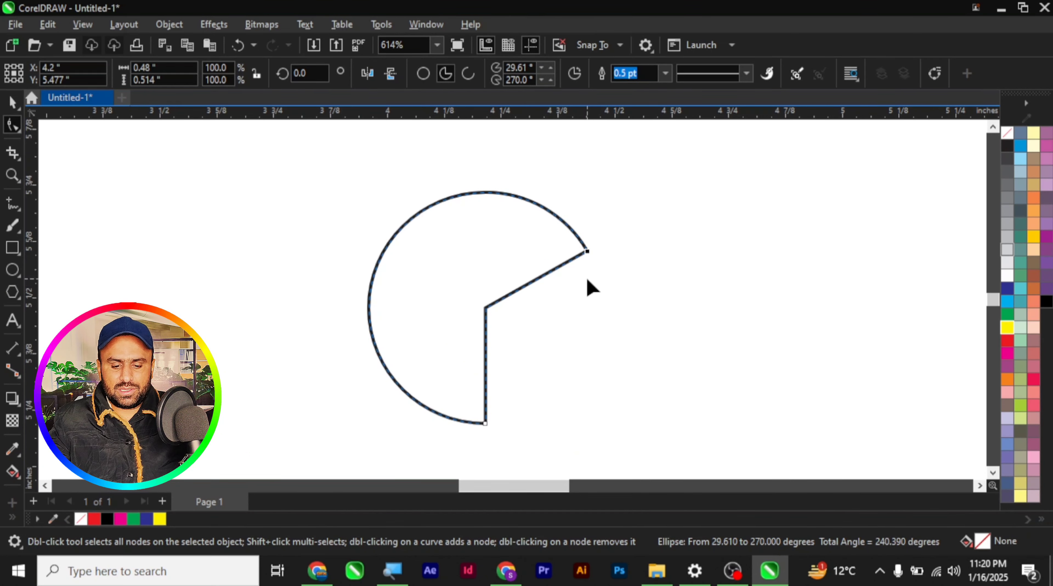
drag(588, 252, 496, 216)
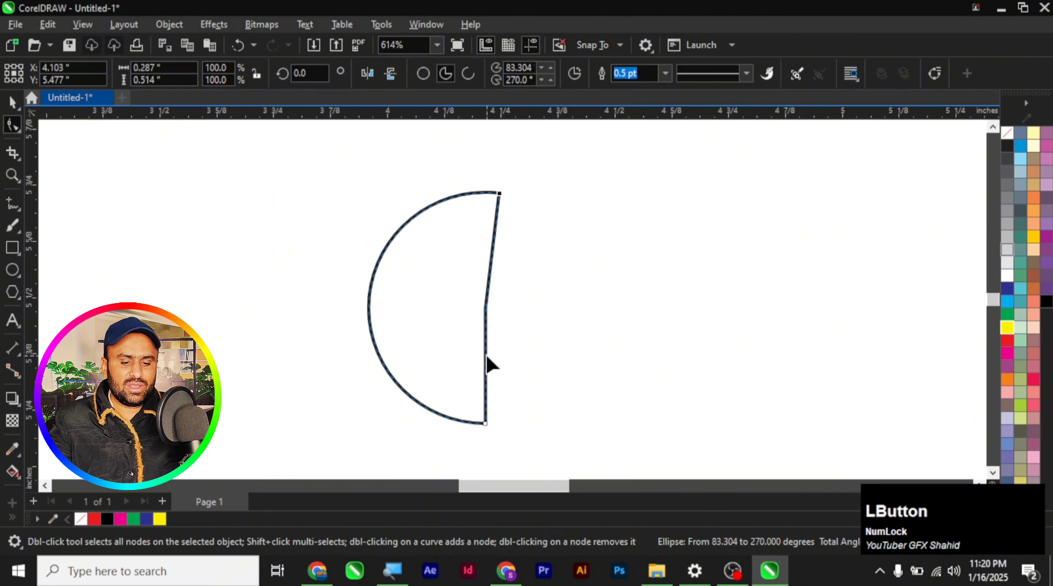
key(ctrl+z)
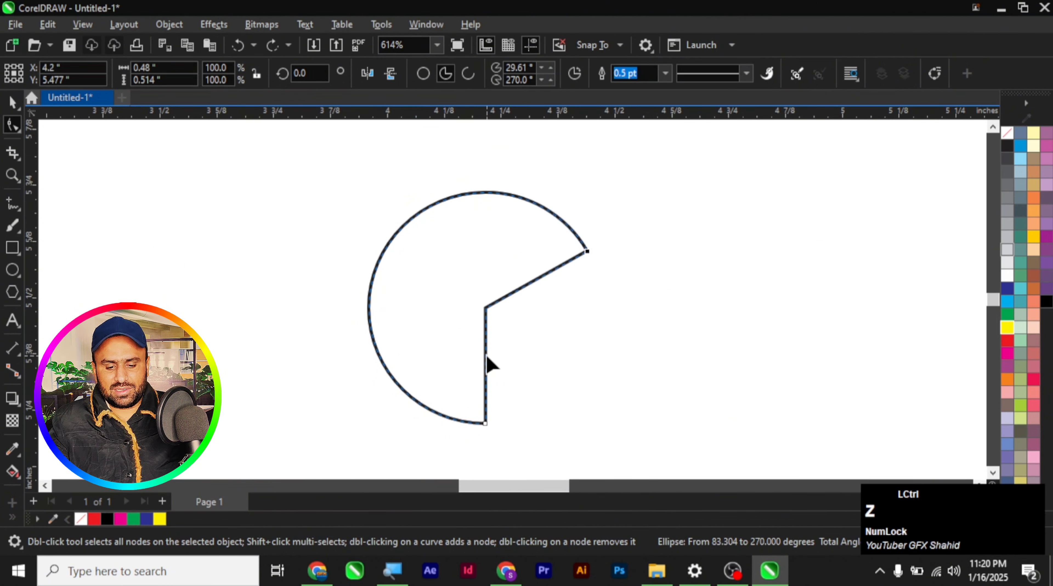
key(ctrl+z)
key(ctrl+z)
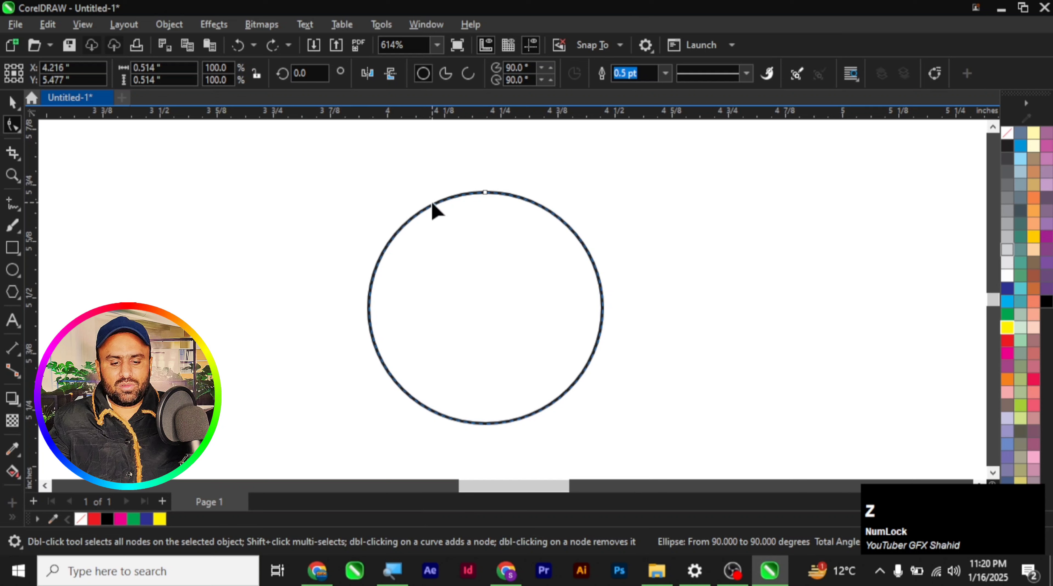
Step: Turn the circle into a 0° to 270° arc, and try reshaping its end angle to 180° and its start angle to about 47°, undoing each
click(470, 79)
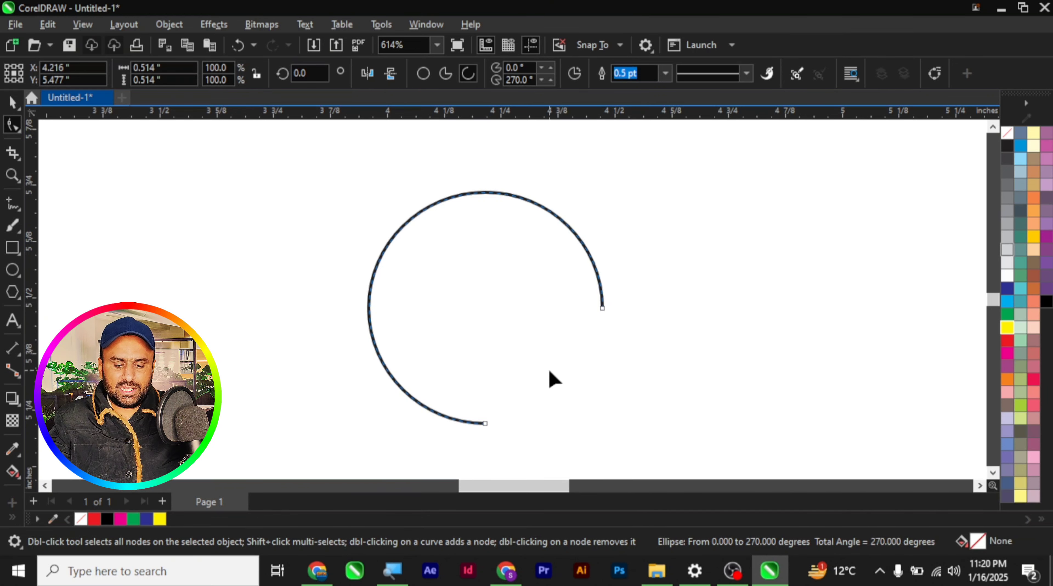
drag(486, 425, 369, 308)
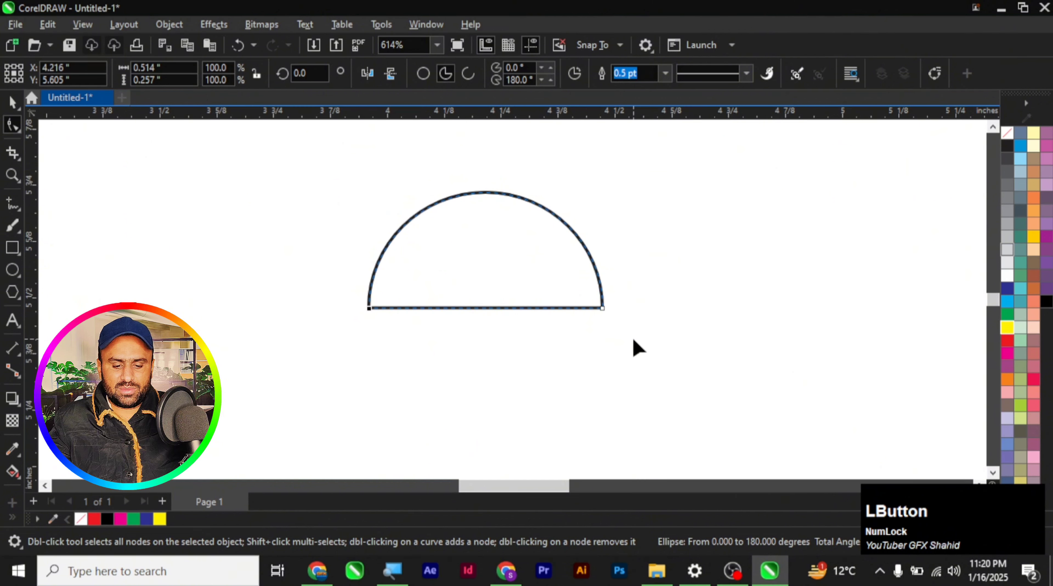
key(ctrl+z)
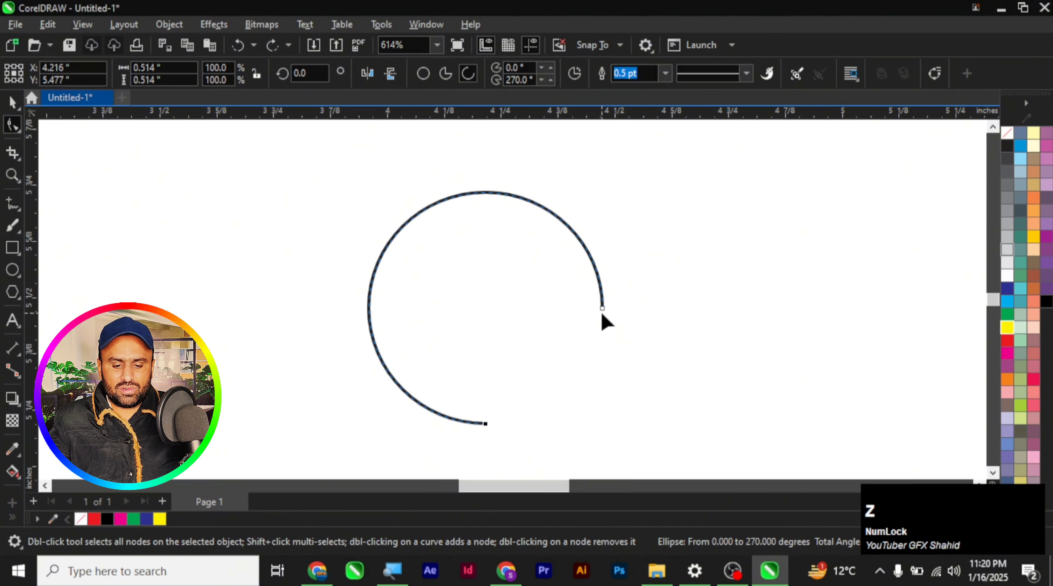
drag(602, 311, 564, 230)
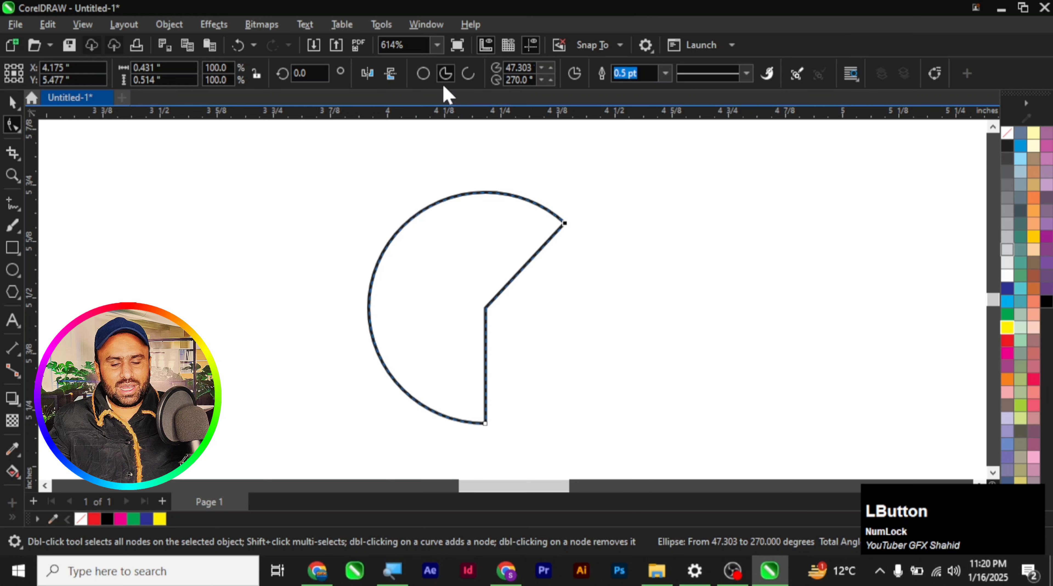
key(ctrl+z)
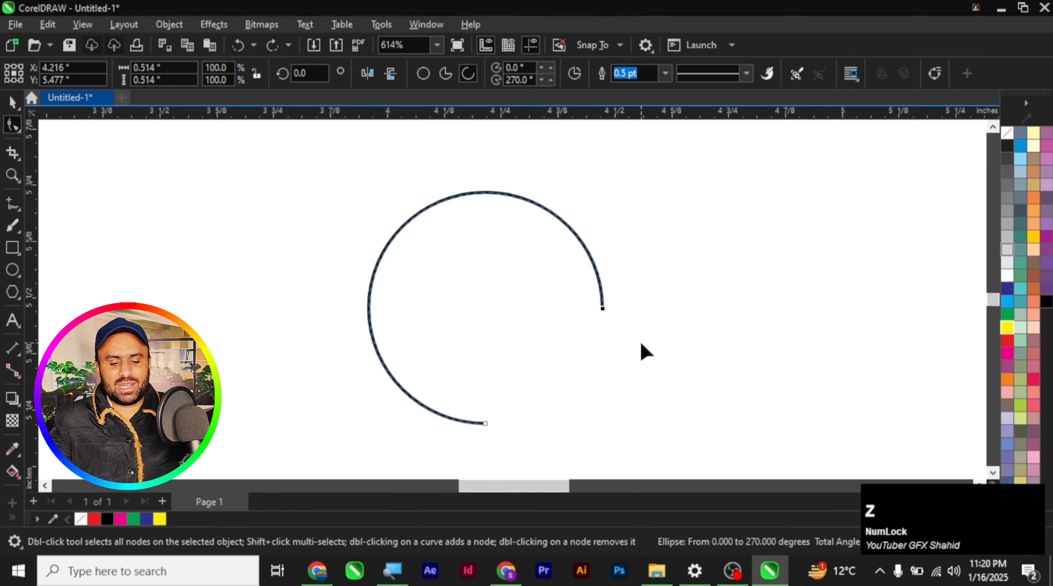
Step: Reshape the arc's end node inside the circle to make a 0° to about 215° pie, and delete the shape
click(485, 423)
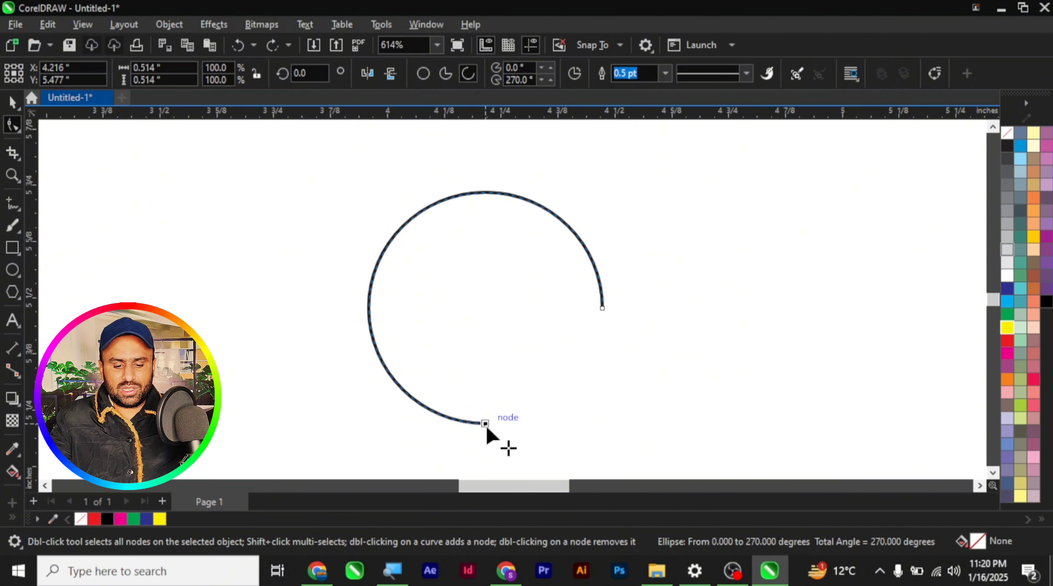
drag(486, 424, 389, 373)
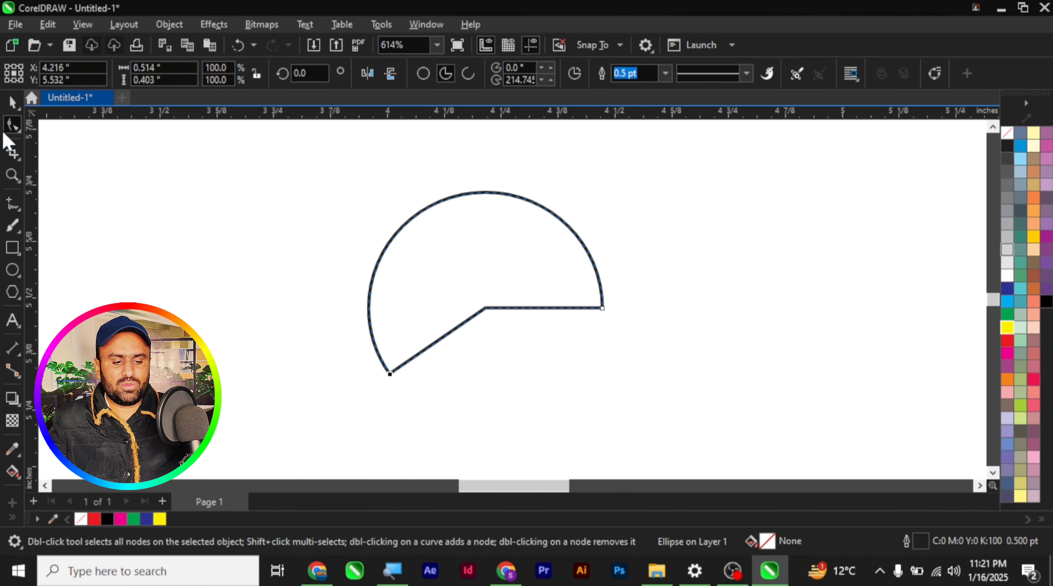
click(12, 102)
key(Delete)
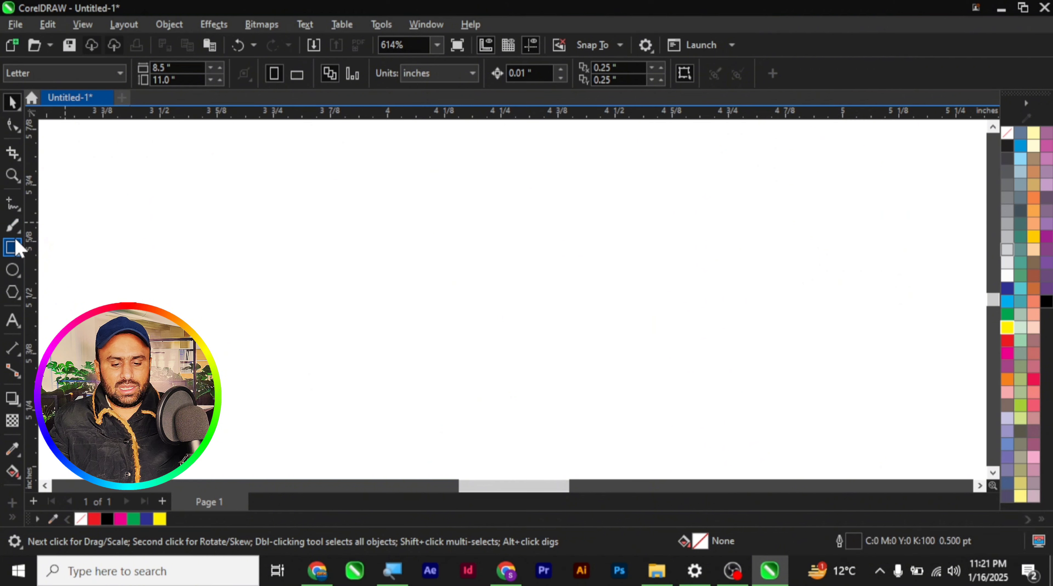
Step: Draw a rectangle about 1.63 by 0.58 inches, fill it yellow, and centre it on the page
click(12, 247)
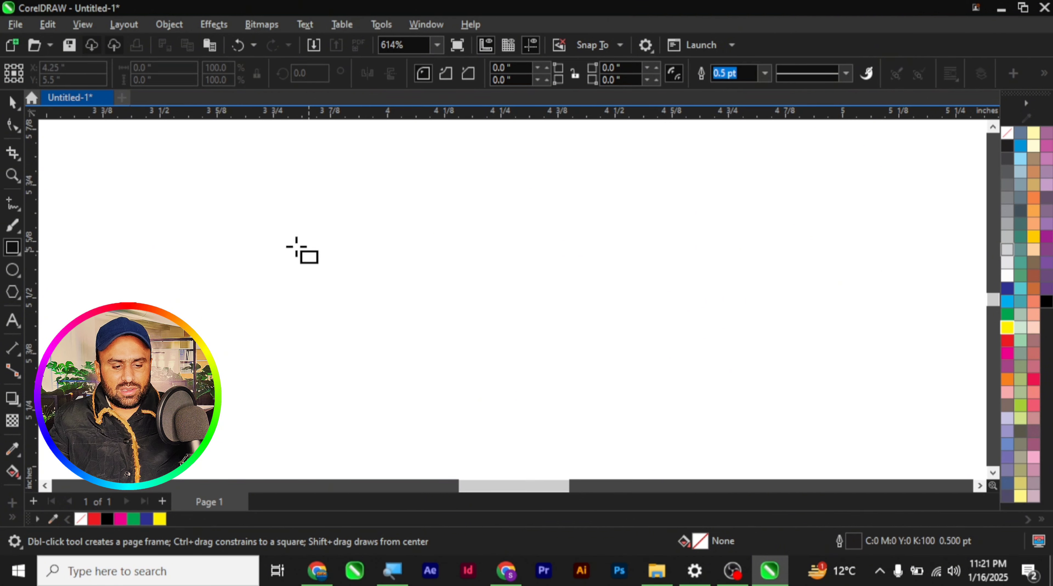
mouse_move(147, 184)
mouse_down()
mouse_move(561, 310)
mouse_move(888, 445)
mouse_up()
click(1008, 328)
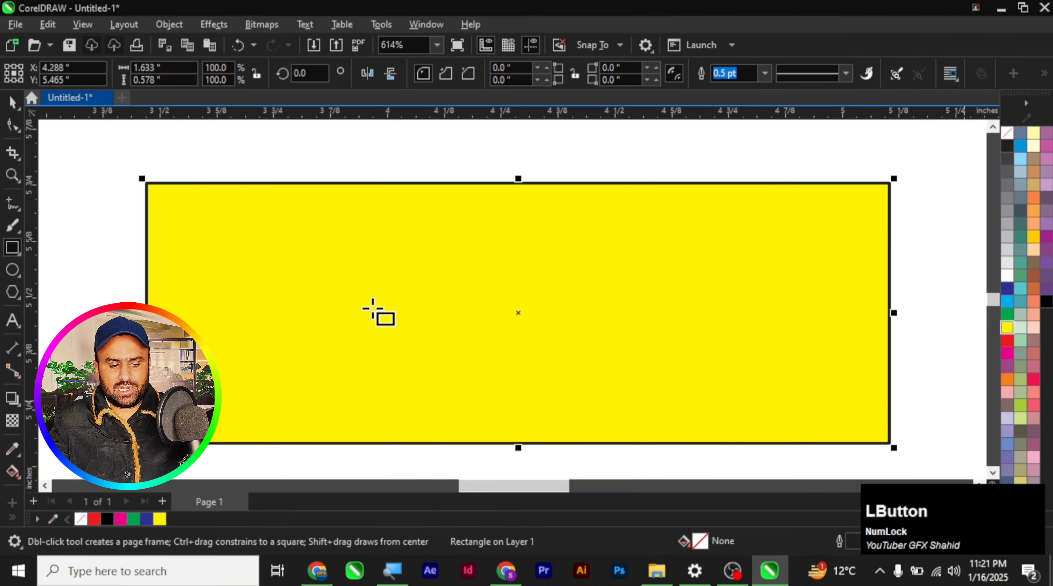
click(12, 102)
key(p)
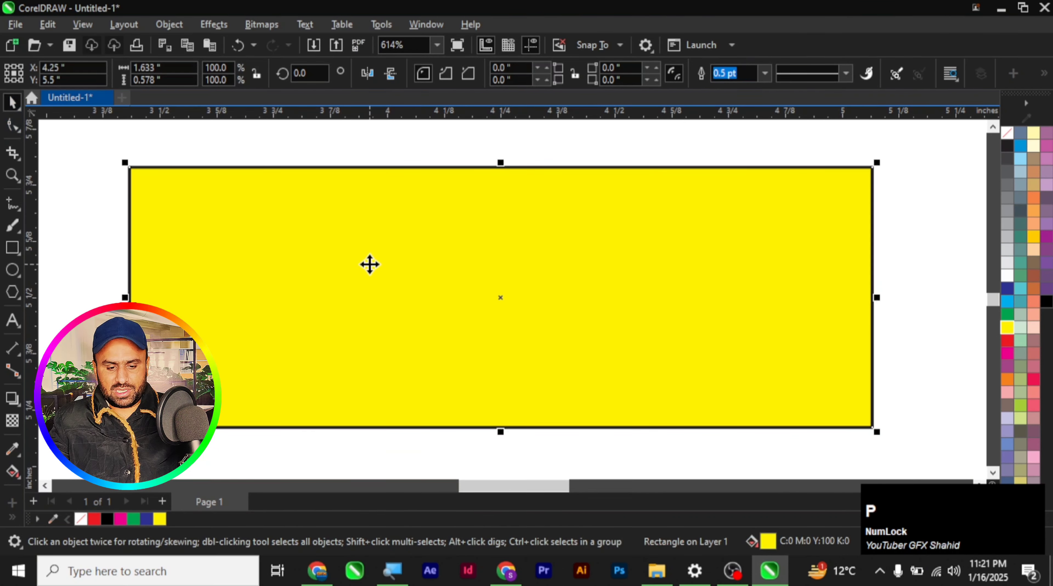
click(543, 357)
key(F2)
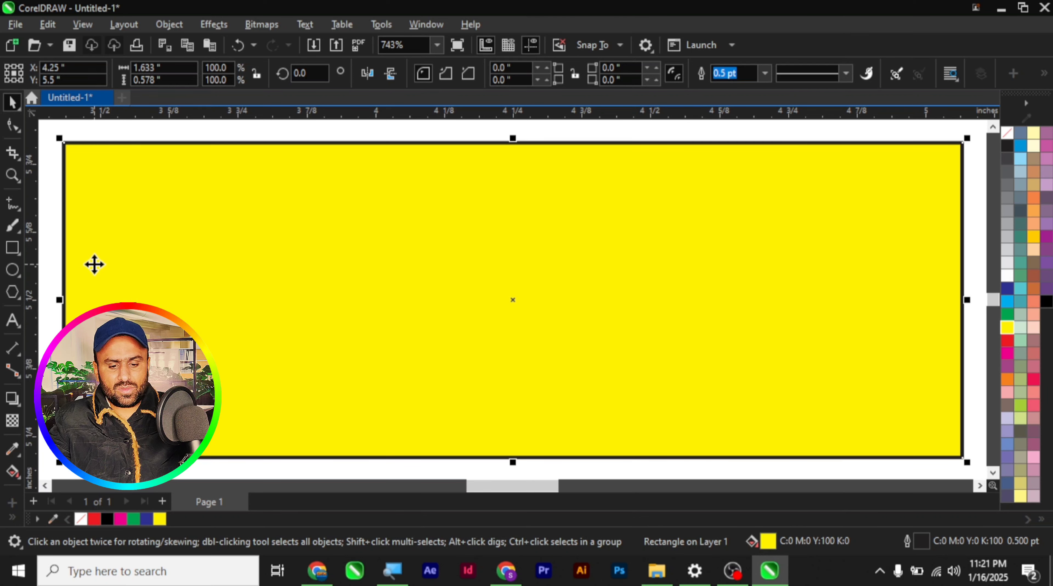
Step: Try rounding all four corners of the yellow rectangle to about 0.084 inch, and undo it
click(12, 126)
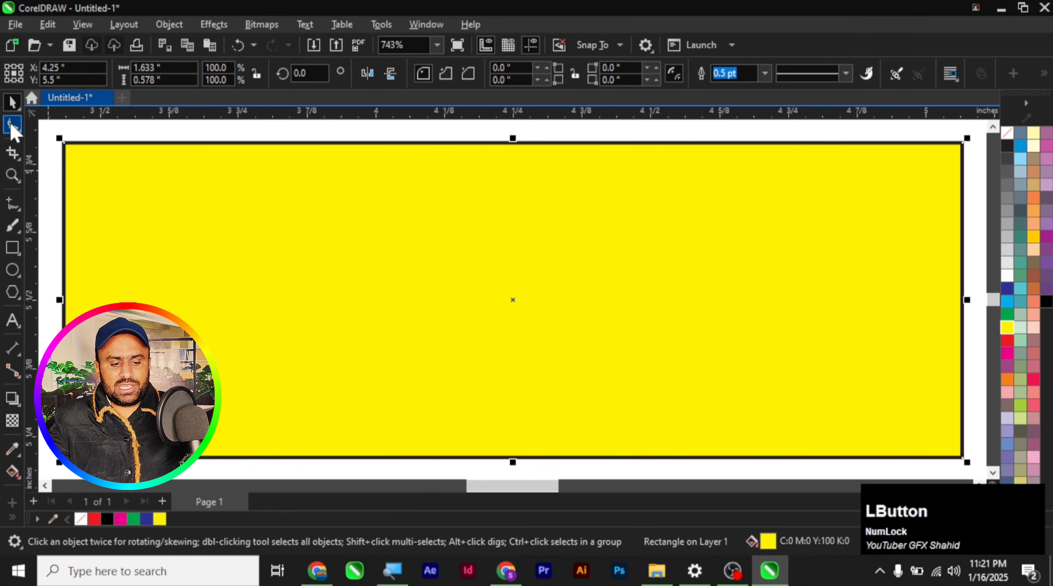
drag(66, 145, 111, 172)
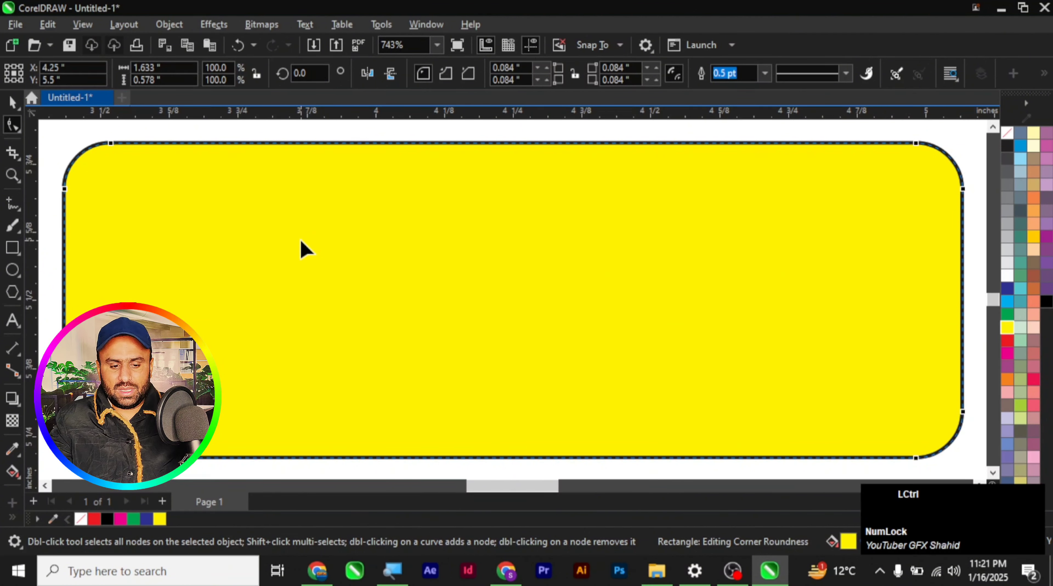
key(ctrl+z)
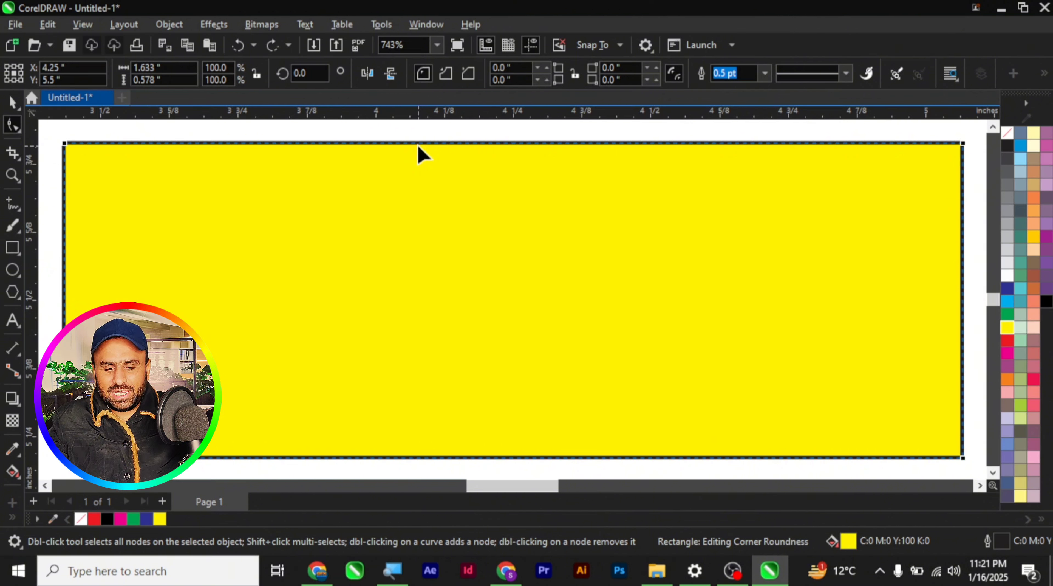
Step: Convert the yellow rectangle to curves so its corner nodes can be edited individually
right_click(428, 153)
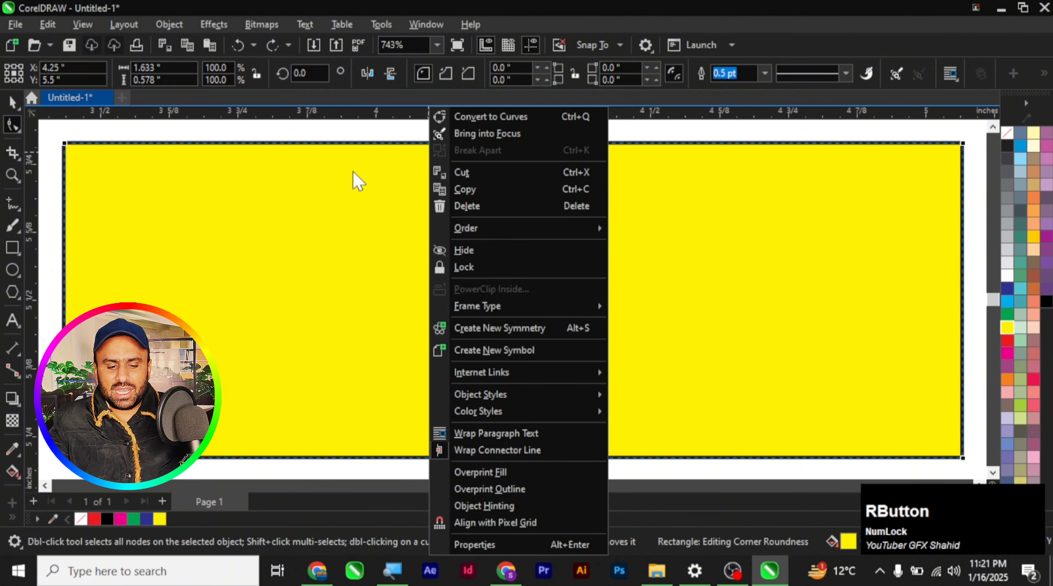
click(411, 189)
key(ctrl+q)
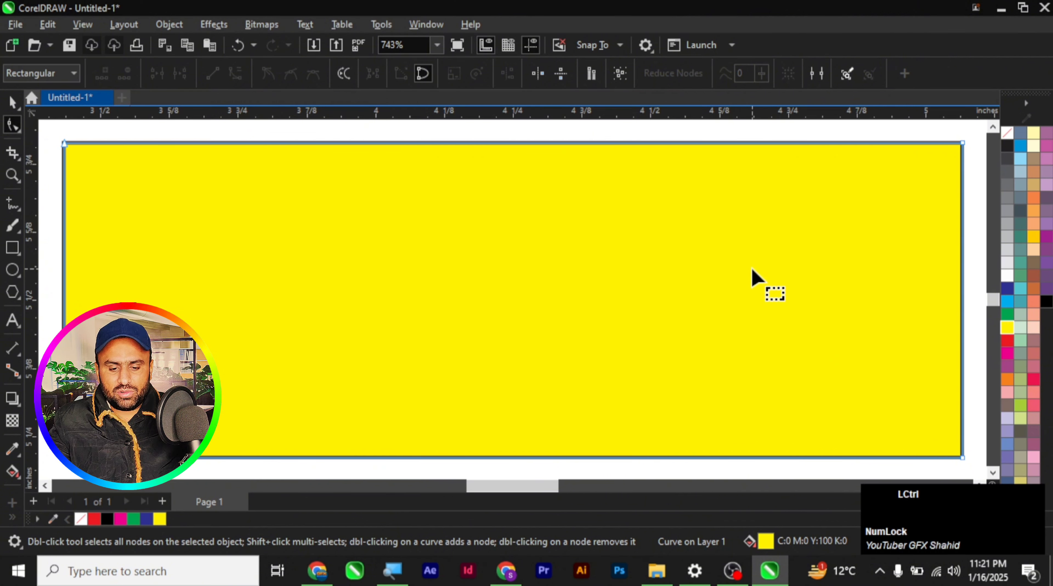
key(ctrl+z)
right_click(586, 173)
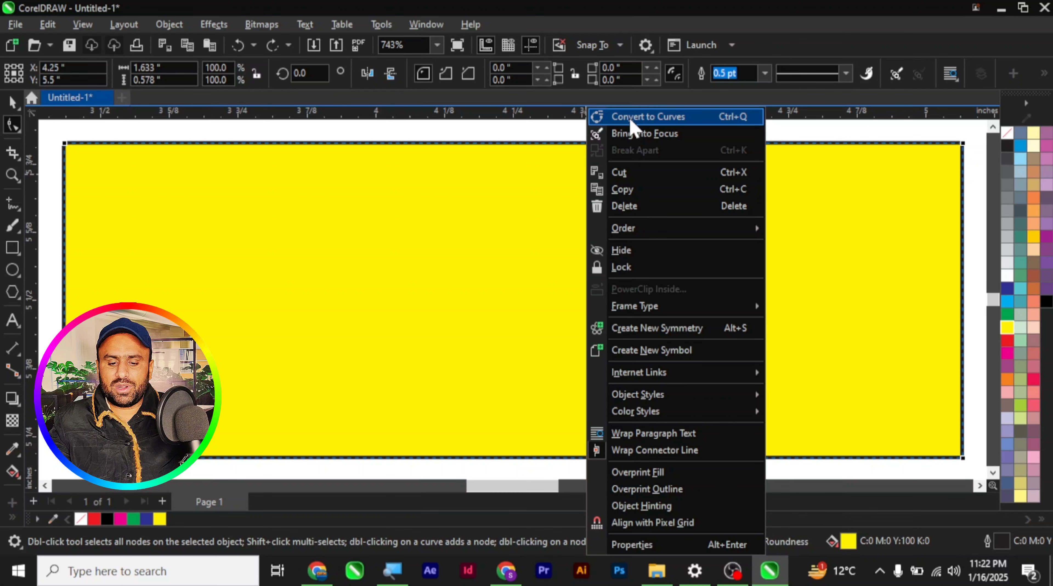
click(744, 118)
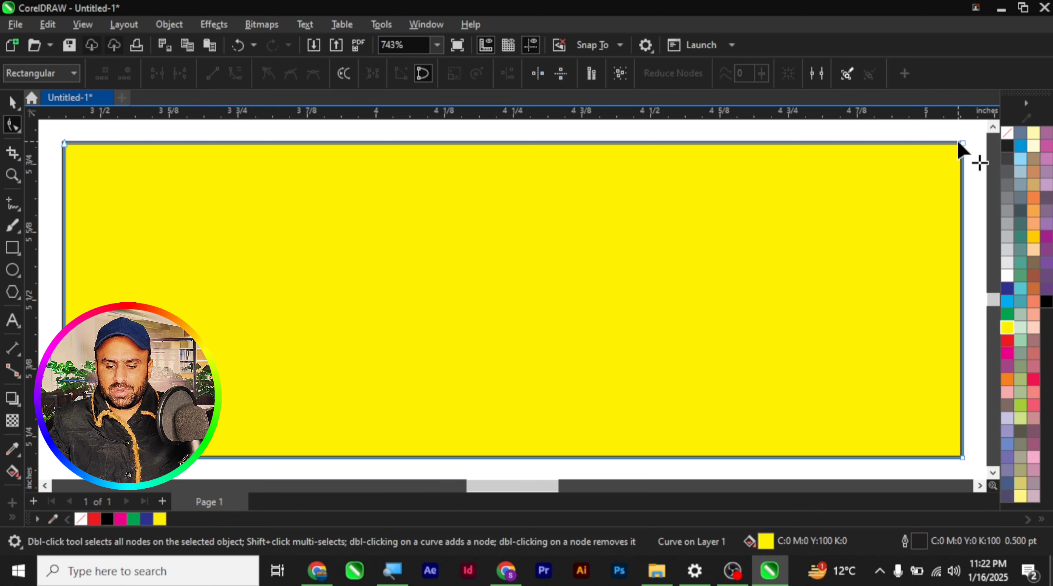
Step: Try moving the upper-right corner node inward and the lower-left node to the middle of the shape, and undo both moves
drag(964, 147, 831, 148)
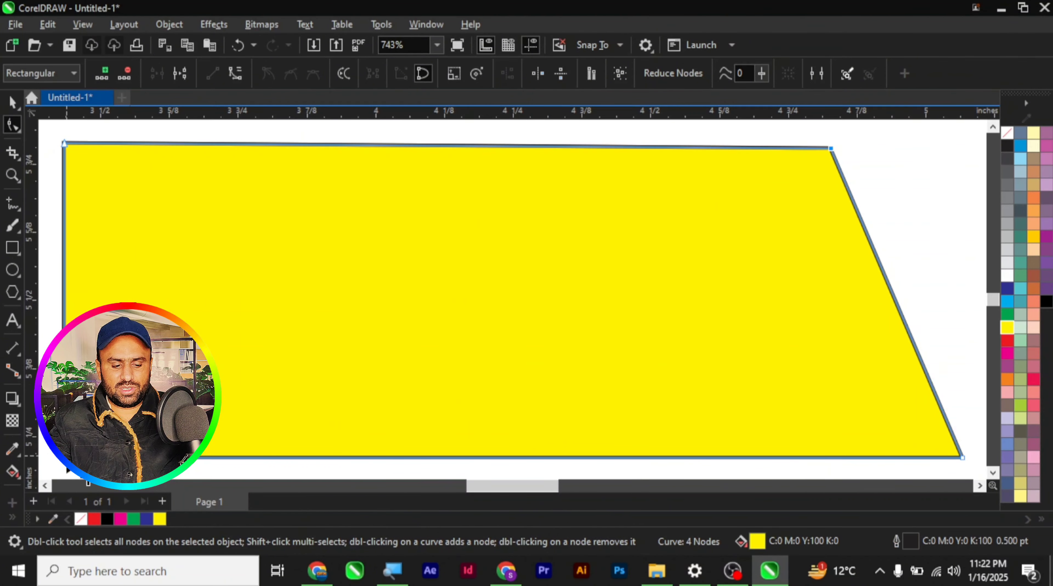
drag(65, 465, 461, 329)
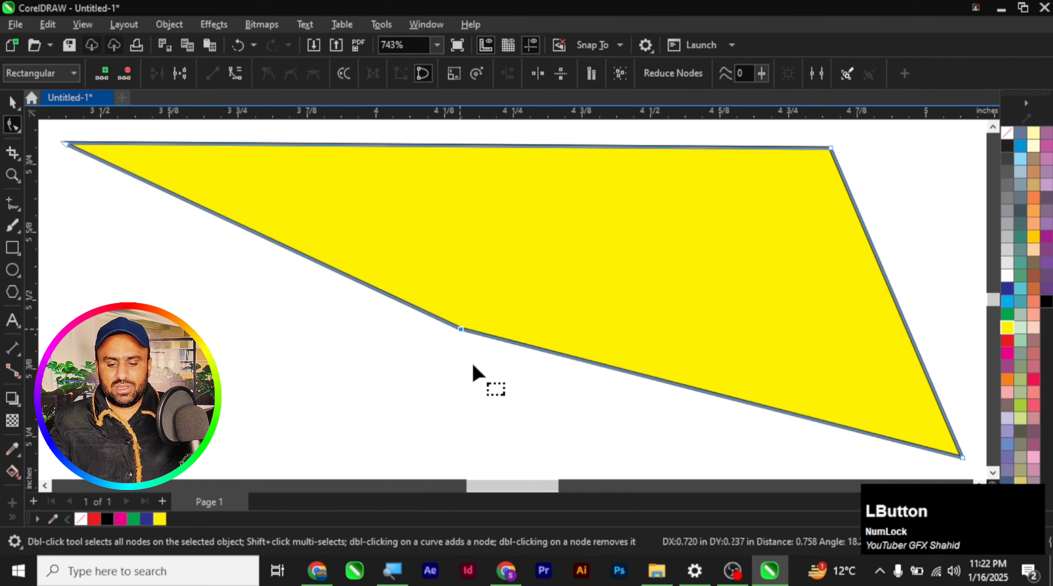
key(ctrl+z)
key(ctrl+z)
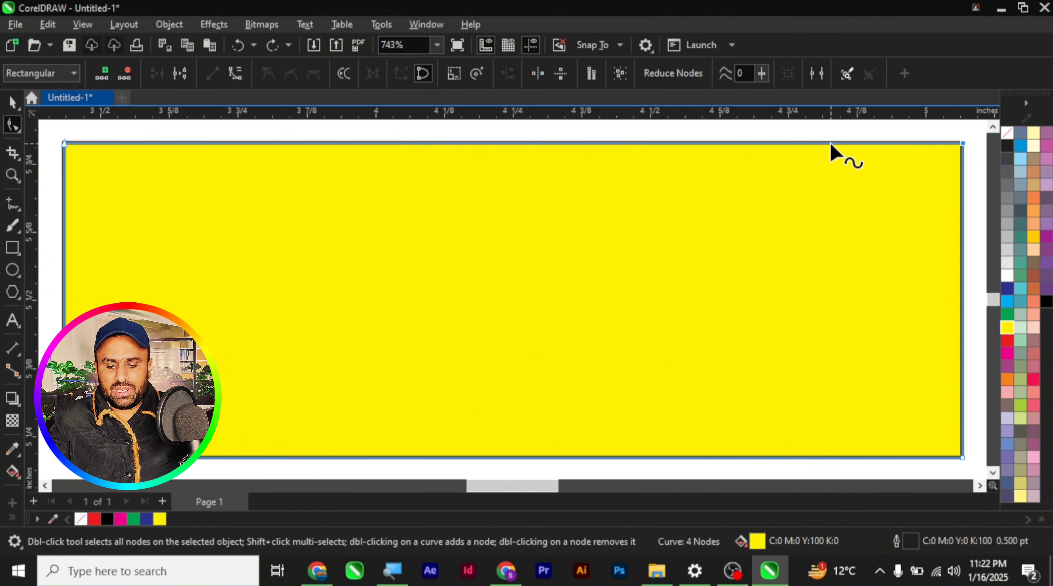
Step: Select points on each of the four sides in turn, and convert the right side from a straight line to a curve
click(962, 284)
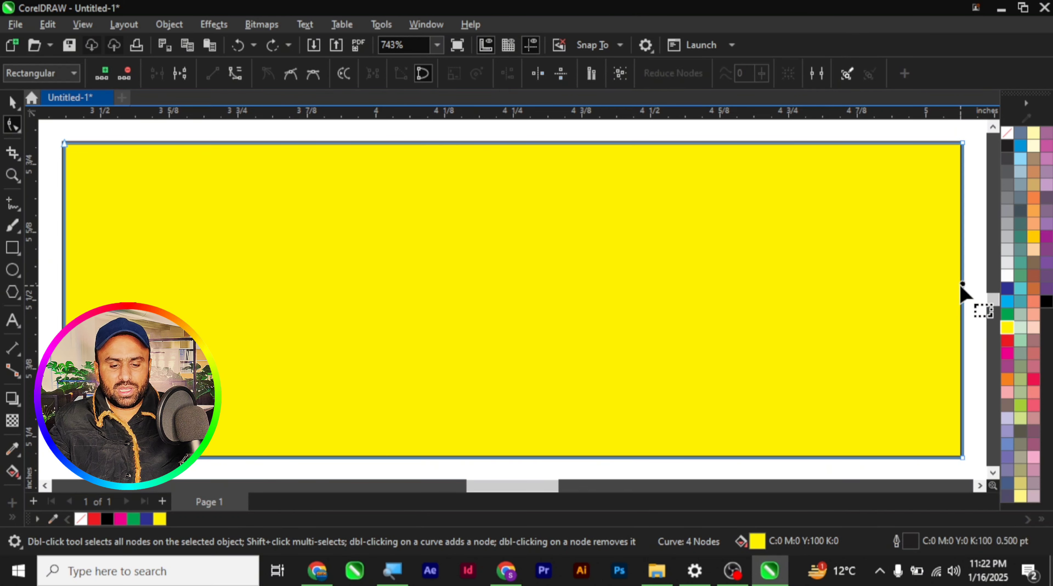
click(531, 143)
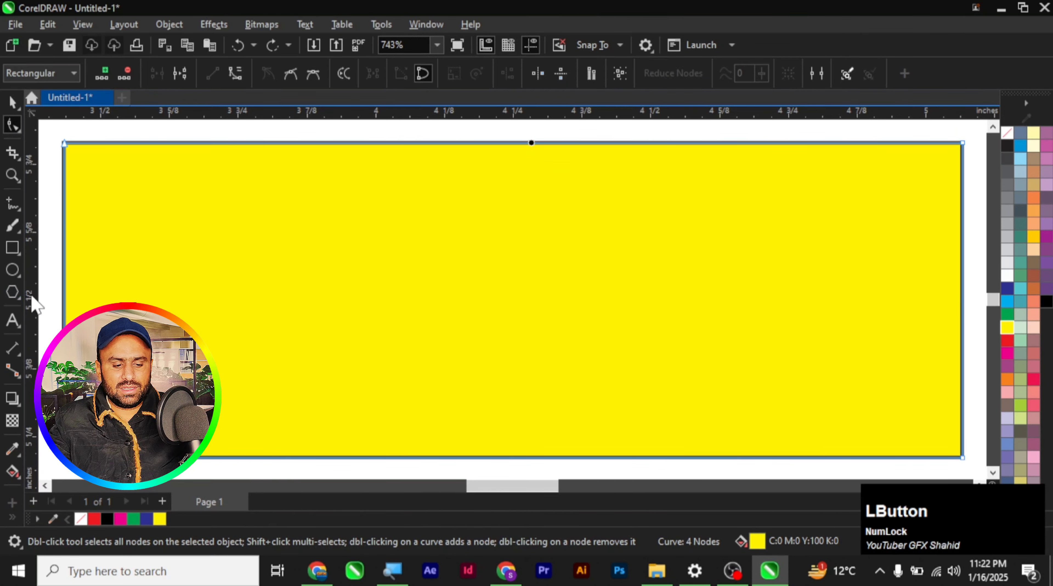
click(61, 287)
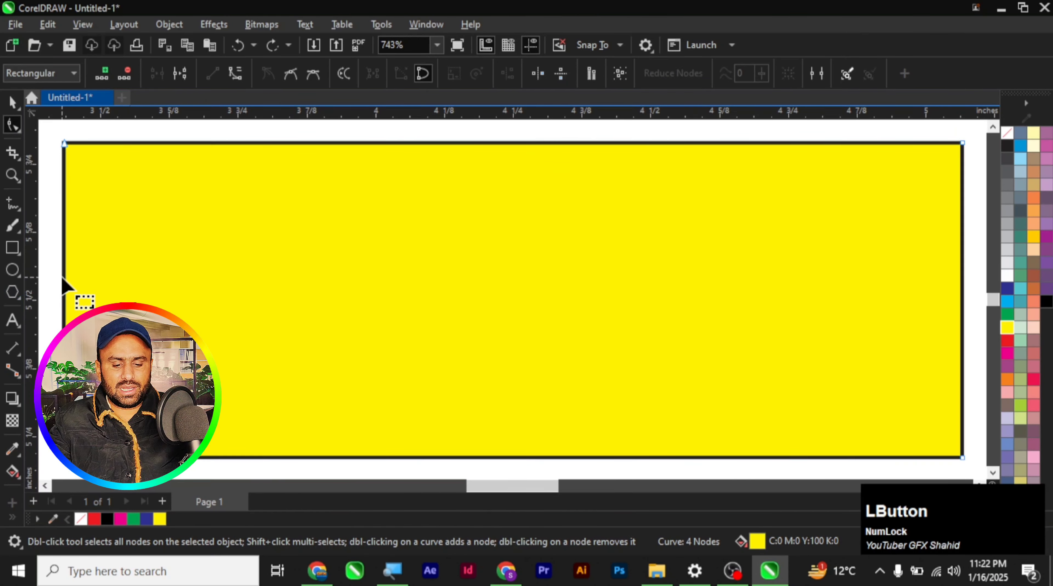
click(499, 457)
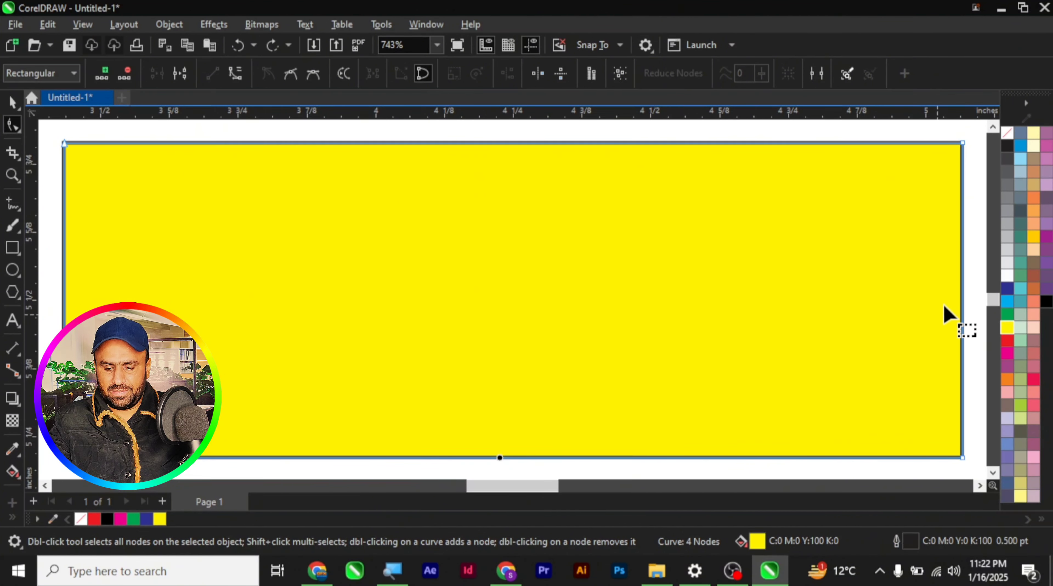
click(962, 284)
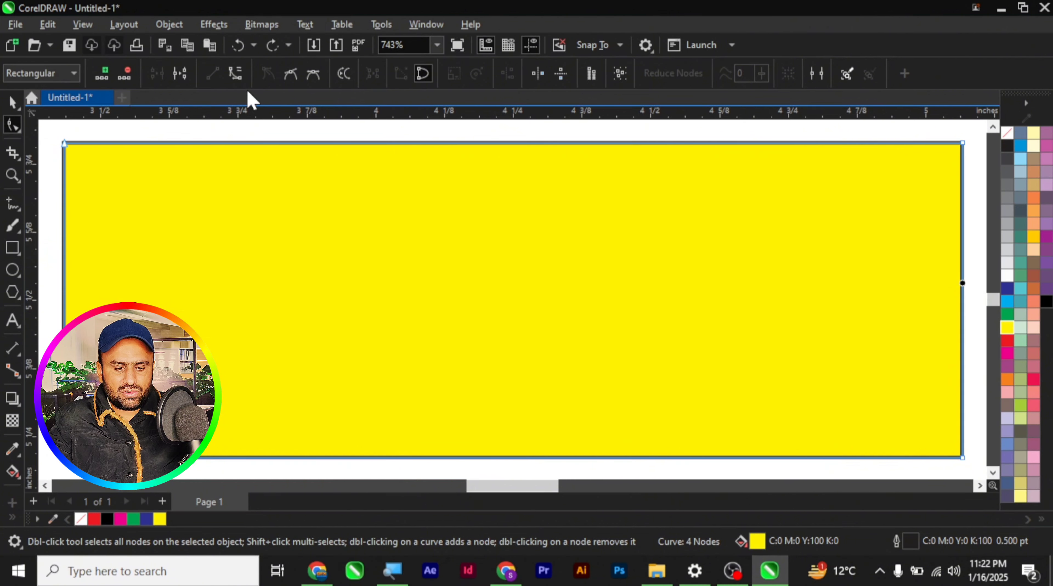
click(236, 73)
click(962, 252)
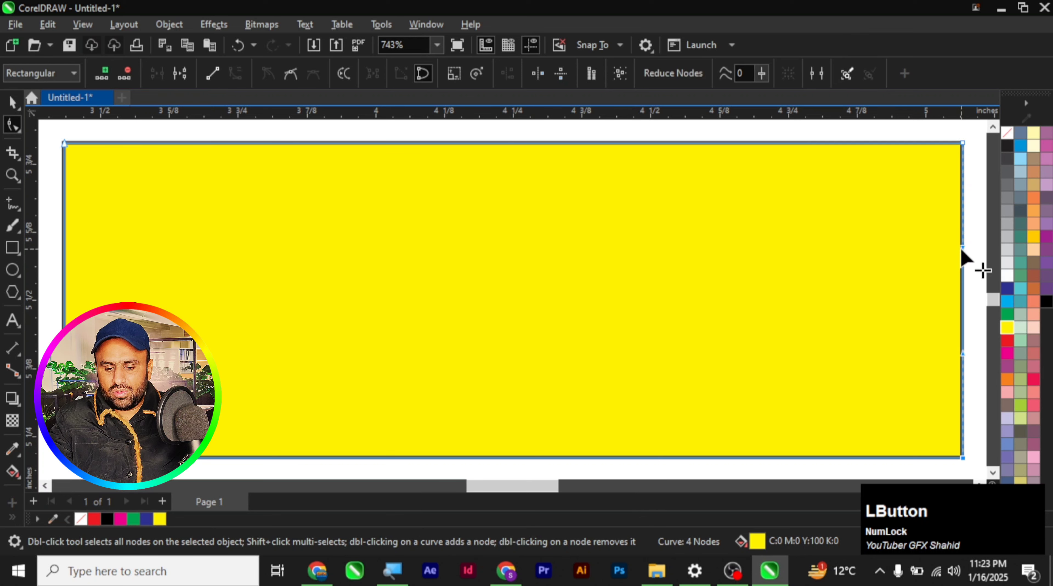
Step: Slide both control handles of the right side upward along the edge, the upper one by about 0.05 inch
scroll(981, 312, up, 1)
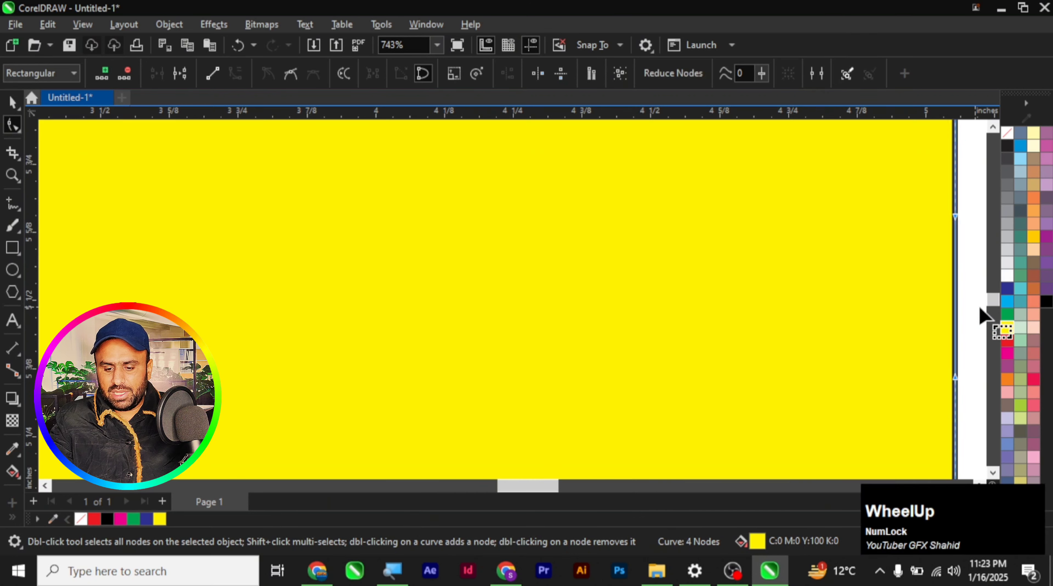
scroll(979, 307, up, 2)
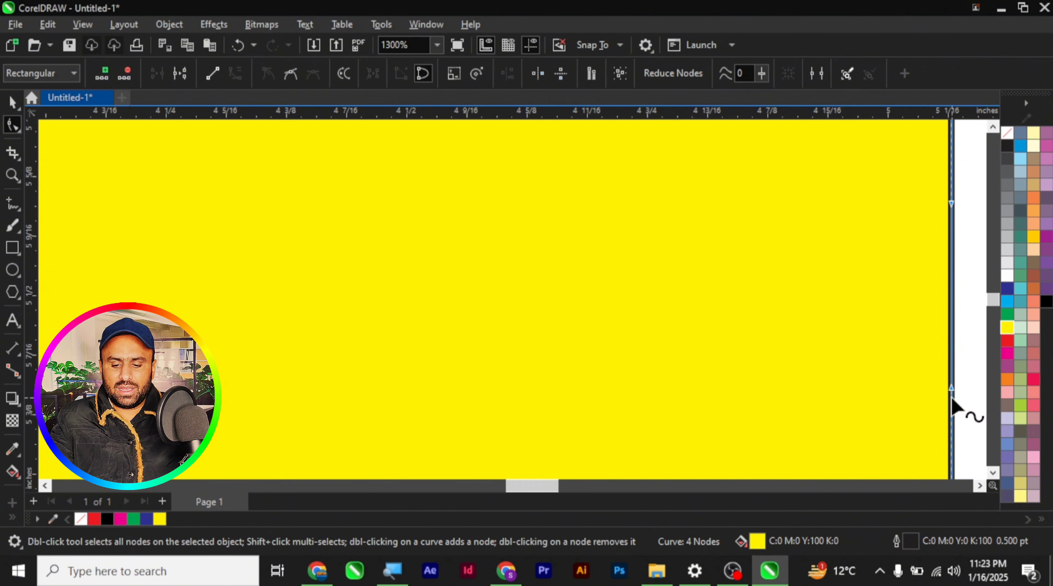
drag(953, 393, 952, 304)
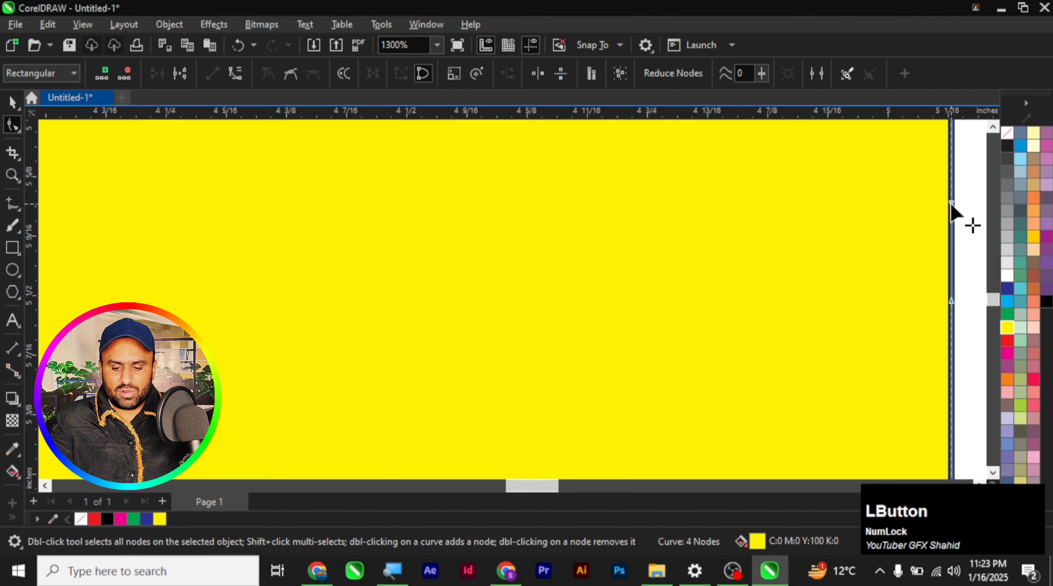
drag(952, 205, 952, 155)
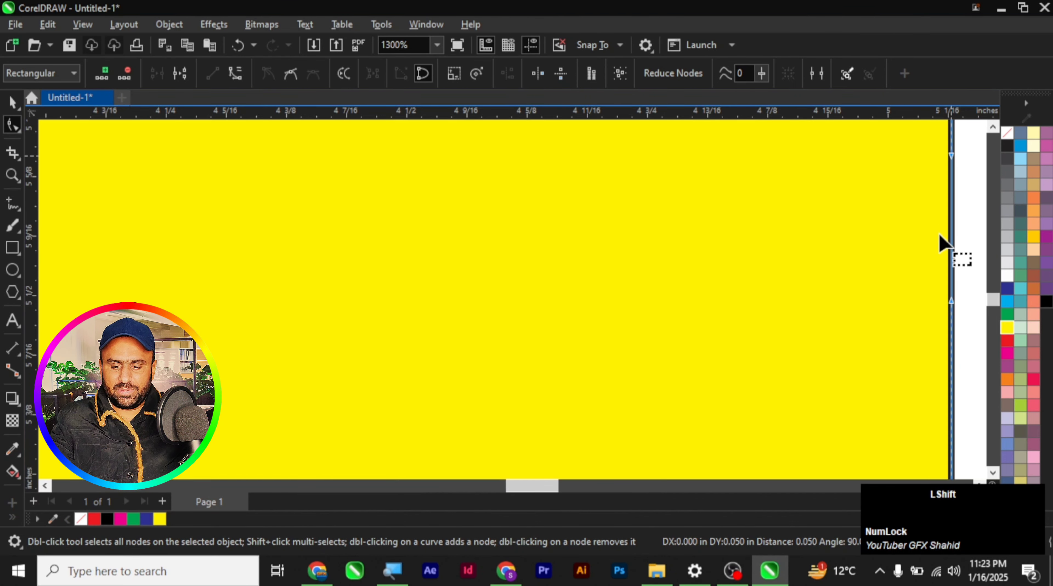
scroll(876, 374, down, 1)
scroll(898, 390, down, 1)
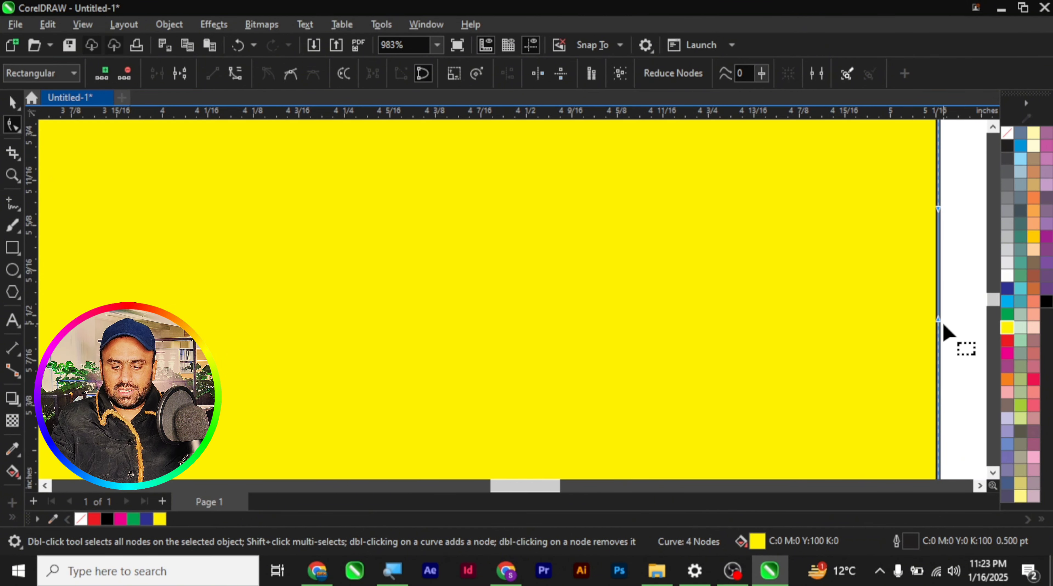
Step: Bend the right side into an S-curve by pulling its lower control handle inward and its upper handle outward and down
drag(939, 322, 759, 279)
scroll(891, 367, down, 2)
scroll(894, 402, down, 1)
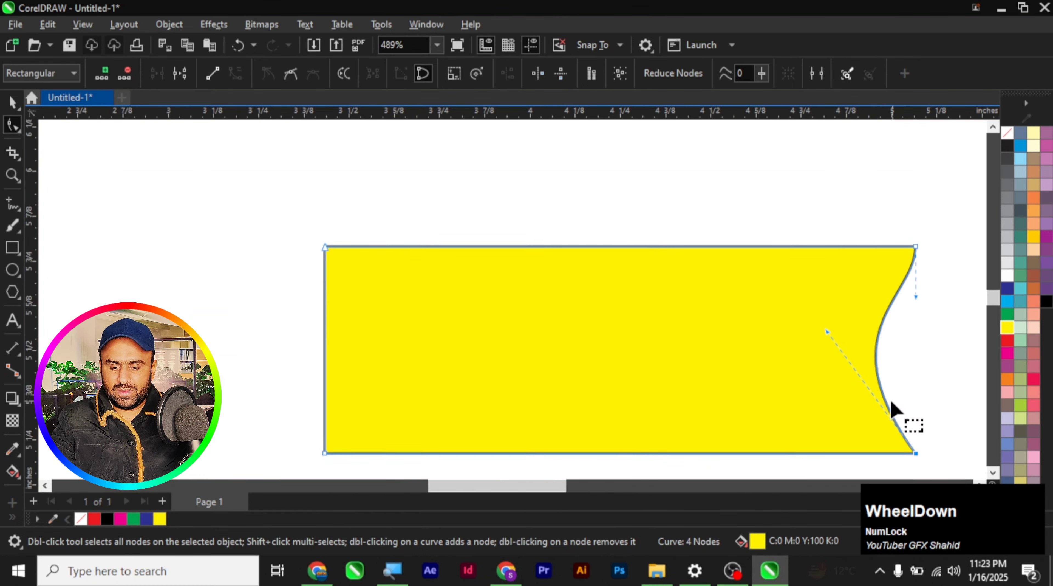
scroll(897, 480, up, 2)
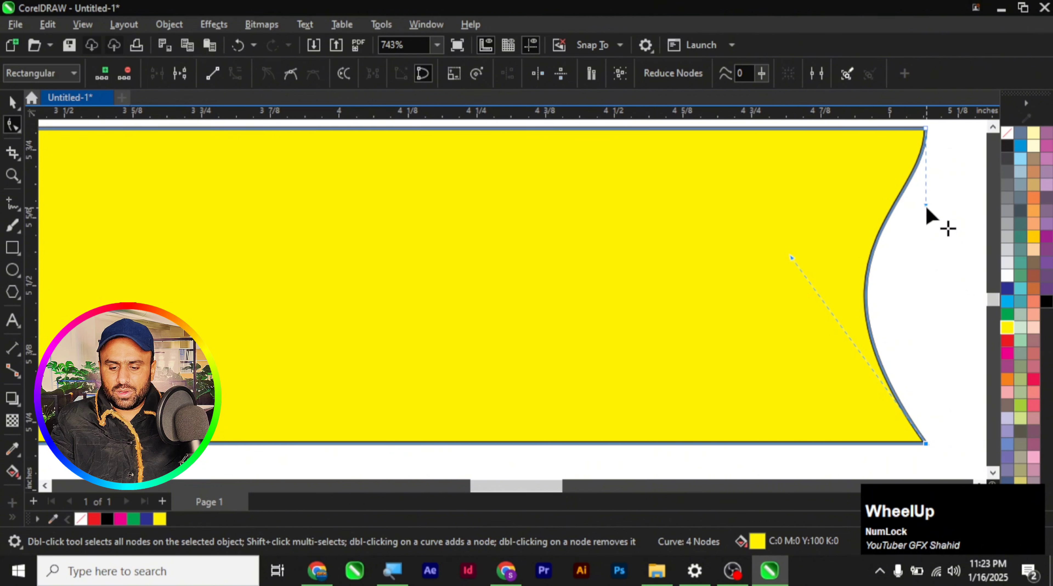
drag(926, 207, 971, 266)
scroll(853, 344, down, 1)
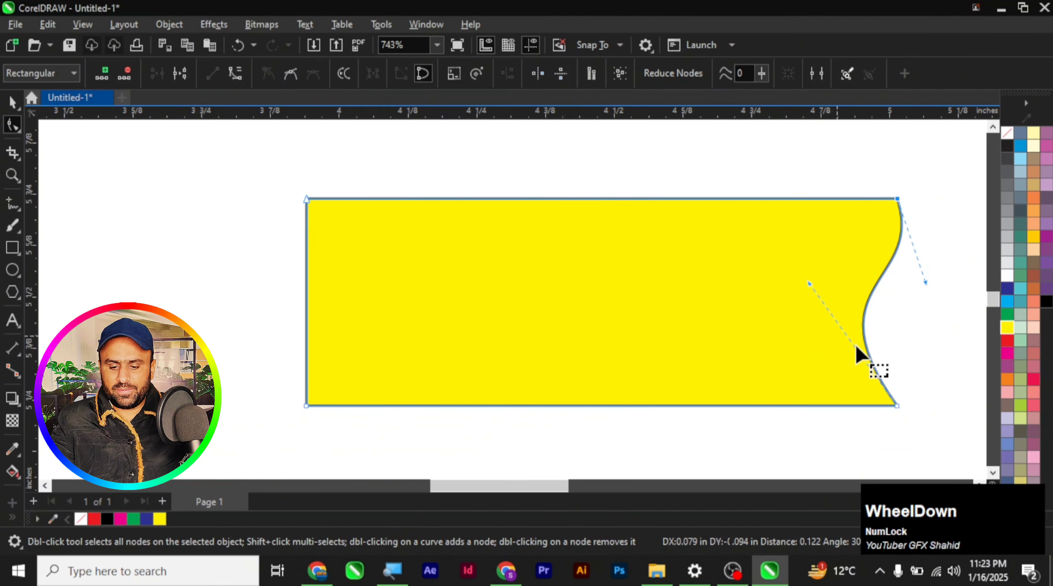
scroll(881, 320, up, 1)
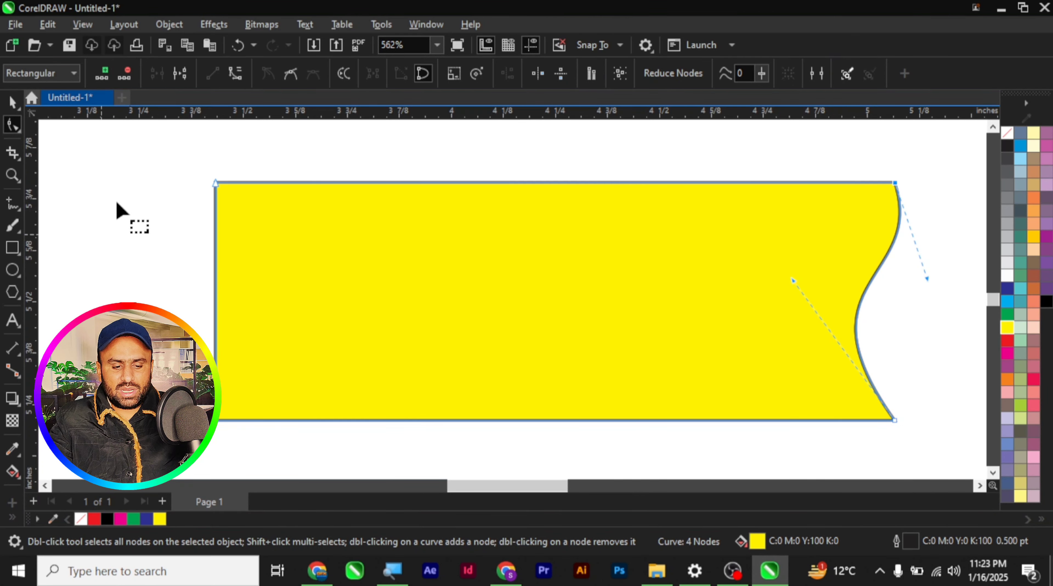
Step: Move both left corner nodes toward the curved side to make a narrow strip, and undo a trial move of the upper-left node
drag(144, 161, 253, 398)
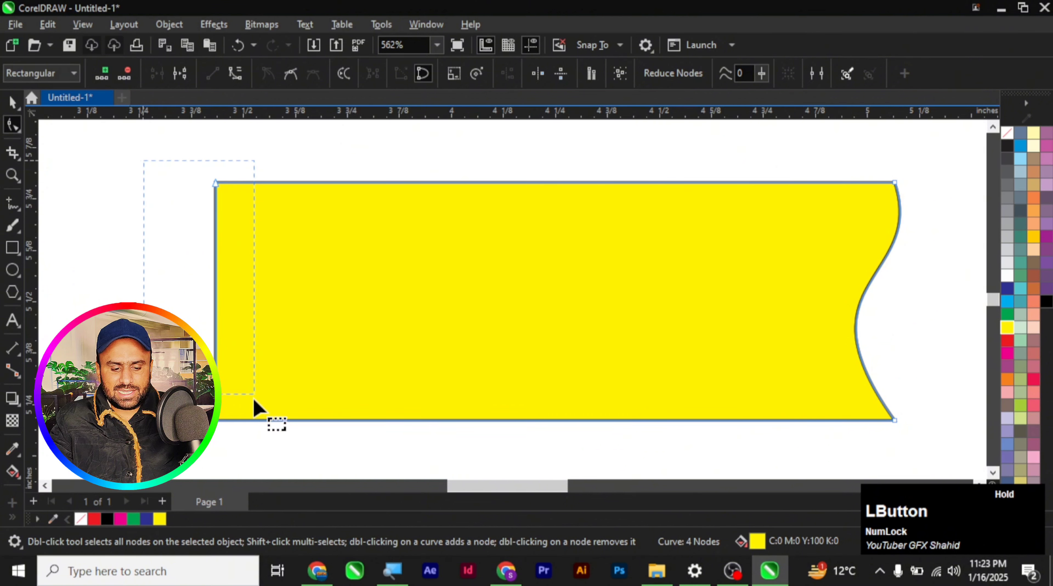
mouse_move(253, 433)
mouse_down()
mouse_move(233, 430)
mouse_move(836, 433)
mouse_move(825, 435)
mouse_up()
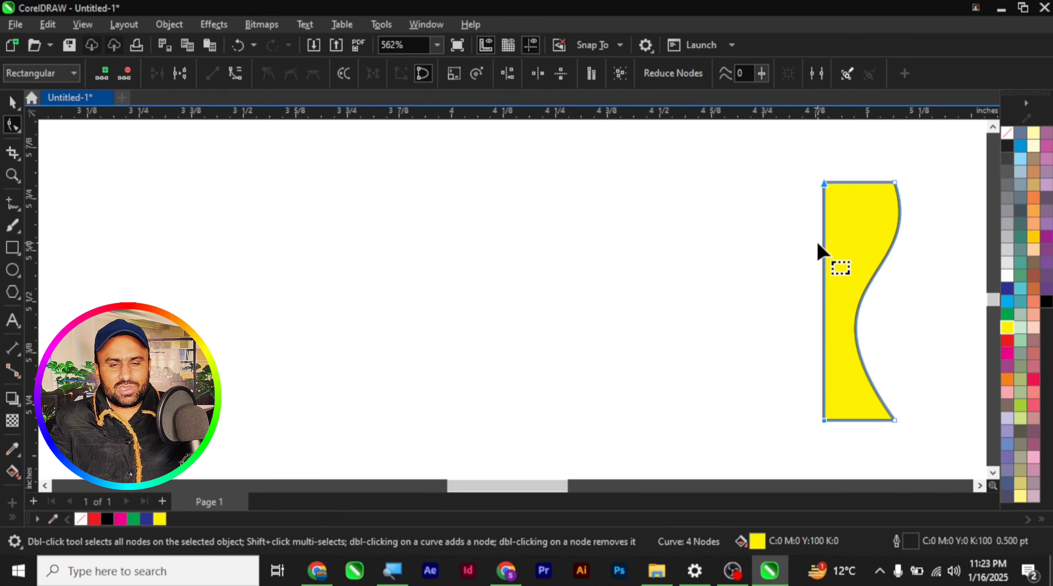
click(825, 187)
drag(824, 188, 775, 191)
key(ctrl+z)
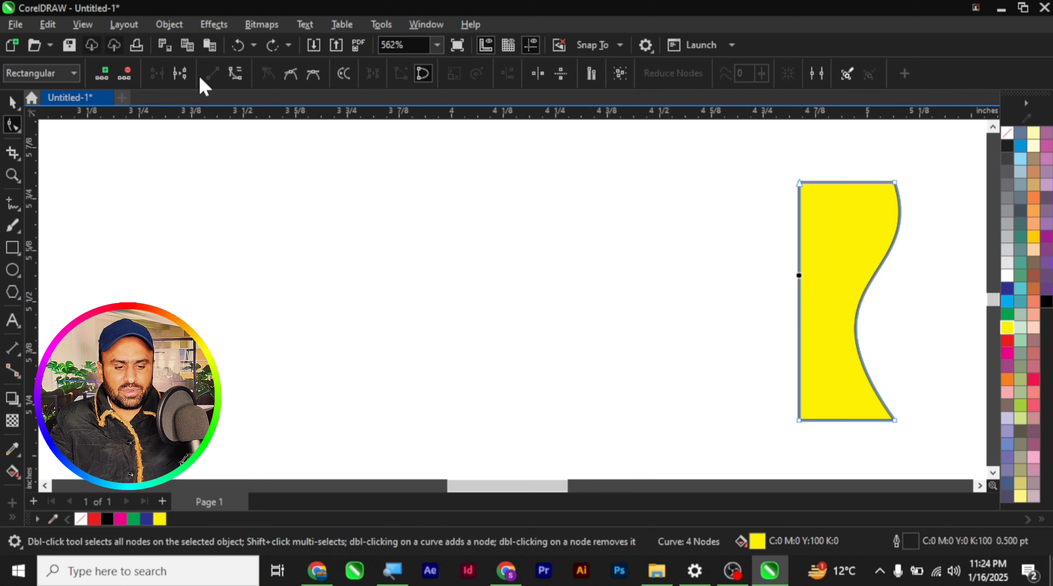
Step: Convert the left side to a curve, try bending it into an S-curve with its control handles, and undo the bending
click(235, 74)
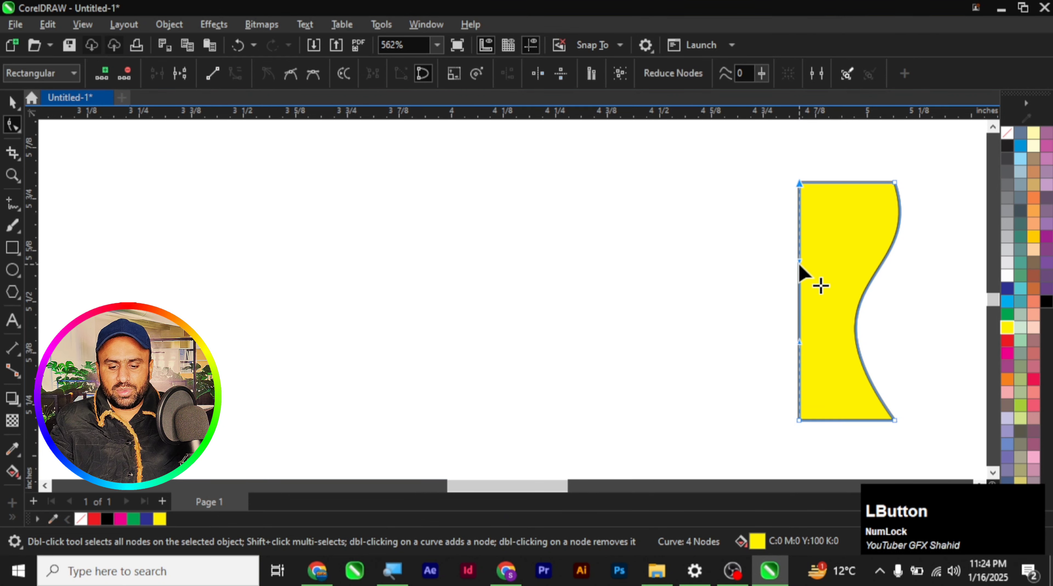
drag(799, 265, 864, 226)
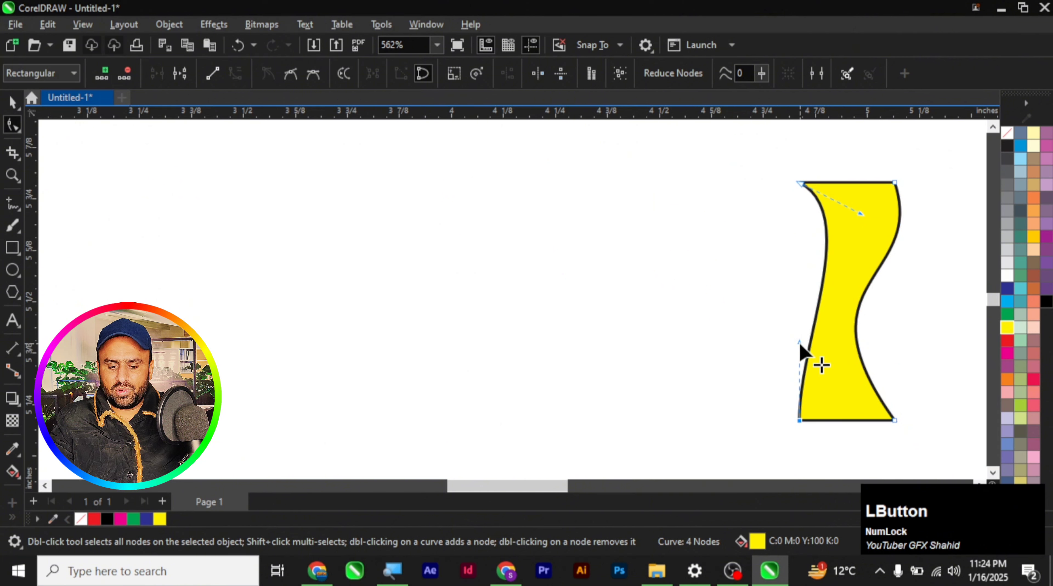
drag(800, 347, 728, 395)
drag(863, 216, 843, 228)
key(ctrl+z)
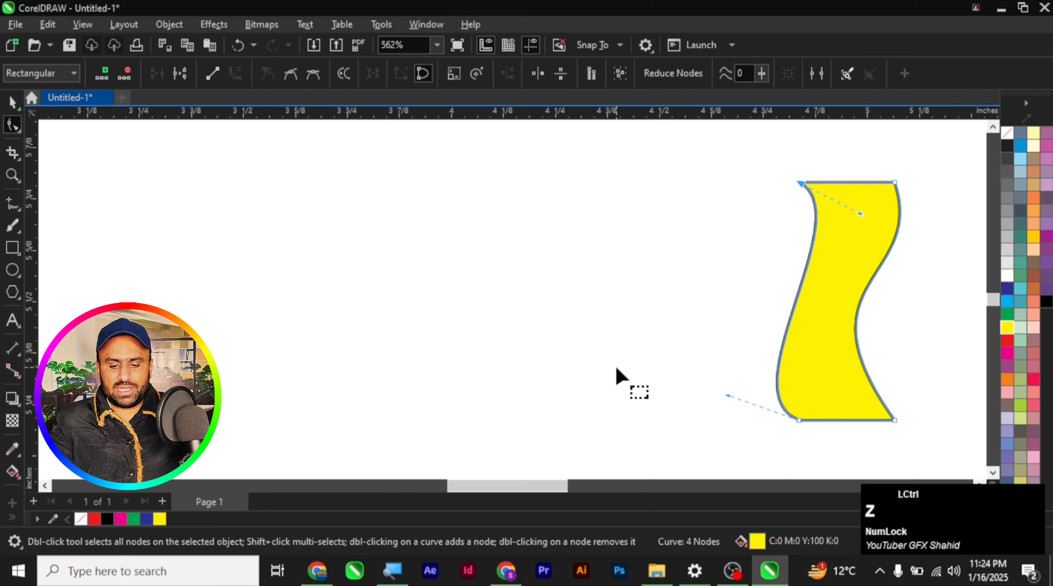
key(ctrl+z)
key(ctrl+z)
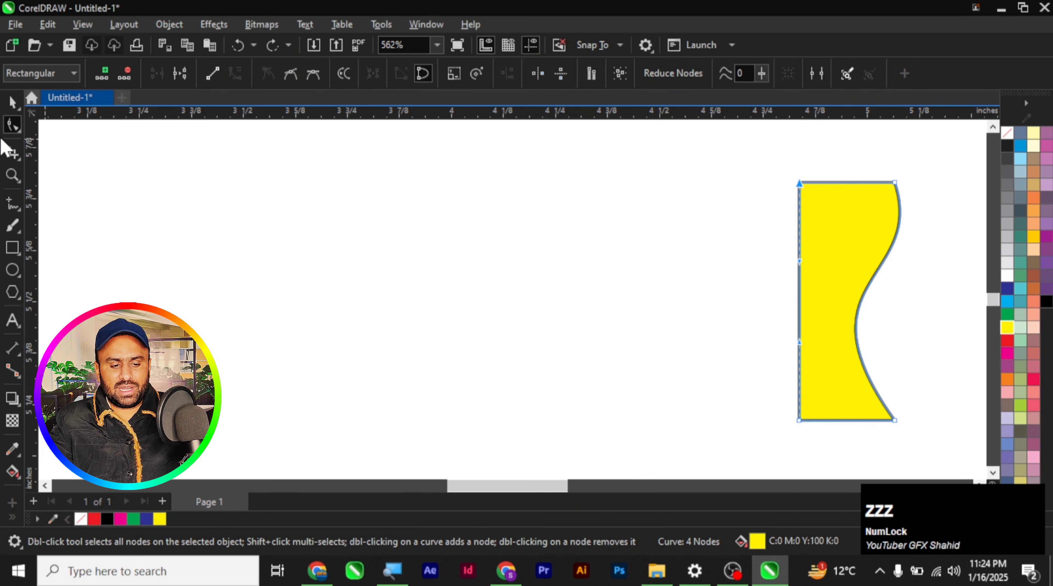
Step: Narrow the strip to about 0.162 inch wide by moving its left nodes inward, and mirror a copy leftward to form a vase
click(11, 102)
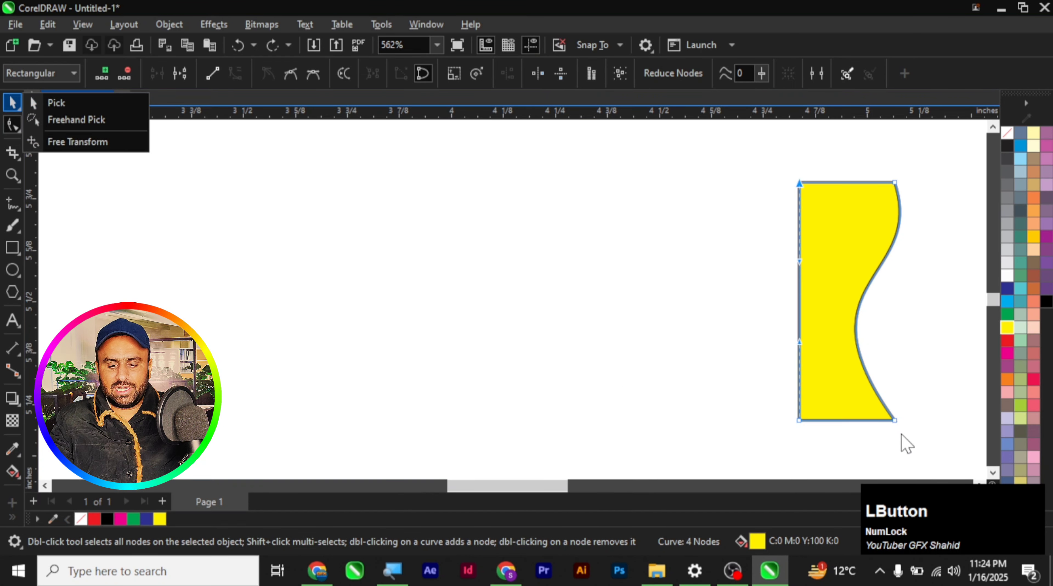
drag(754, 168, 837, 425)
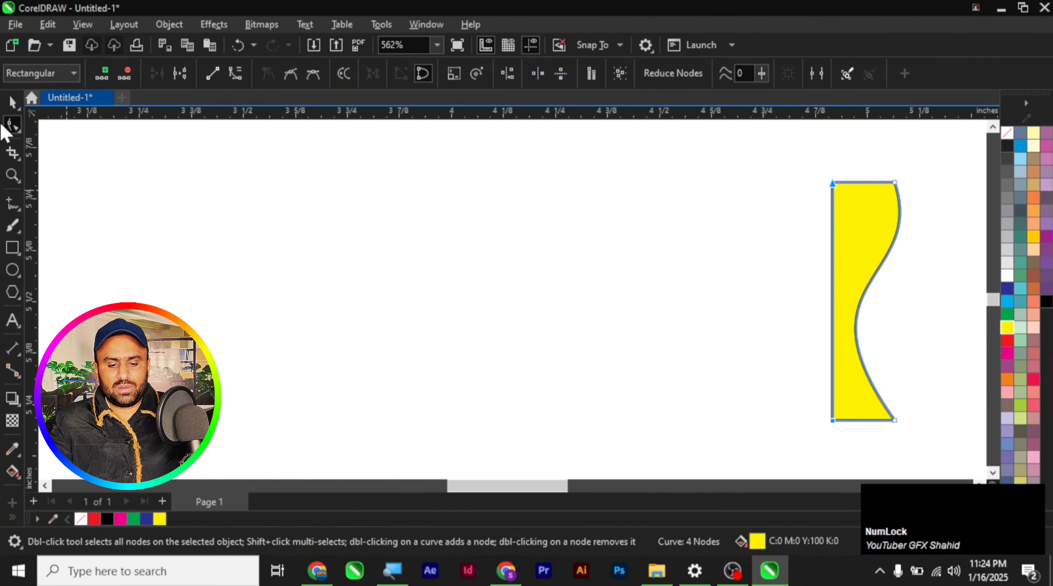
click(12, 102)
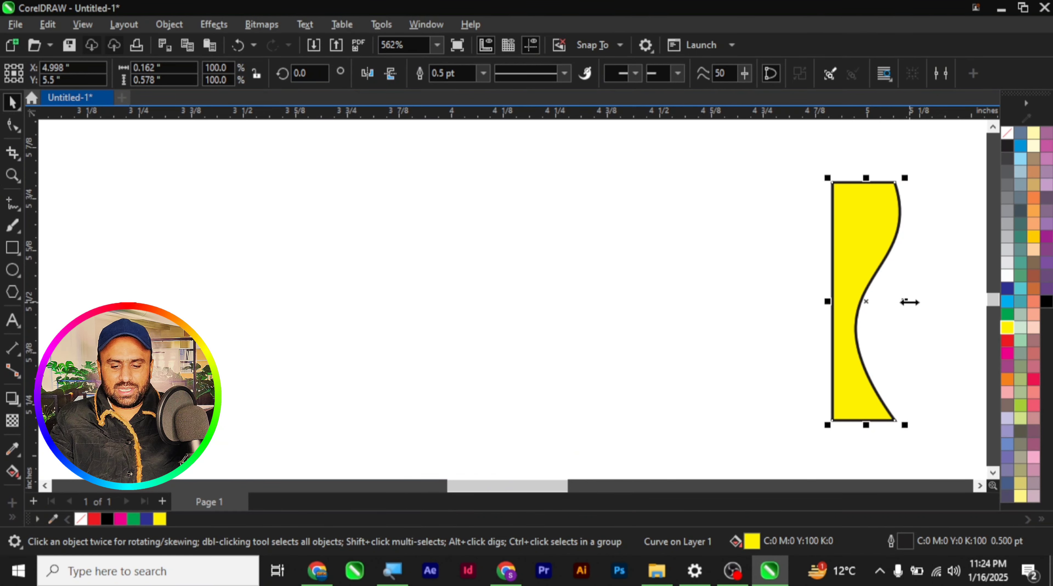
drag(910, 302, 812, 309)
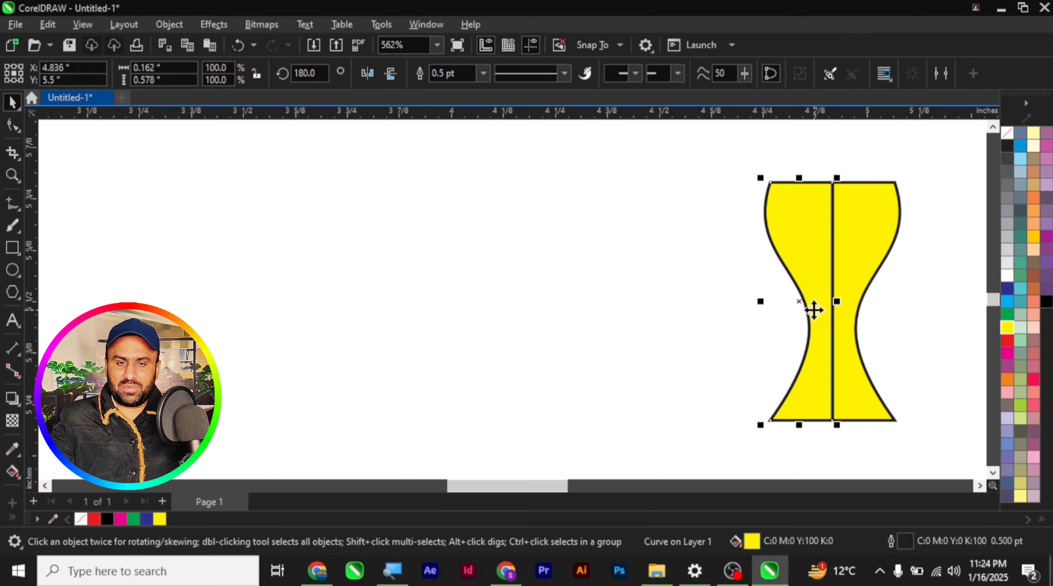
Step: Select both vase halves and move them together to about X 4.303, Y 5.554 inches, leaving nothing selected
drag(936, 171, 700, 430)
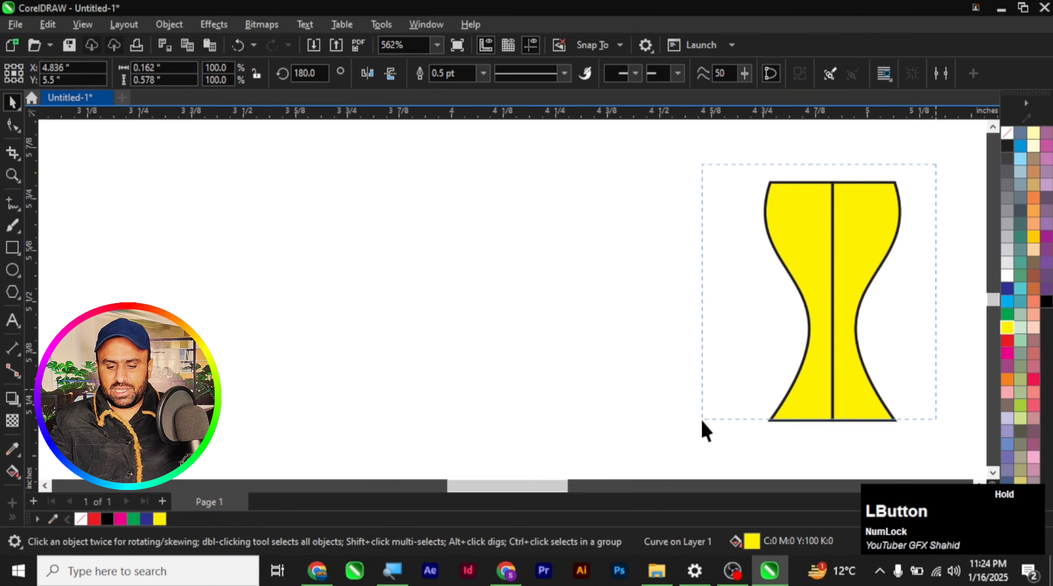
drag(799, 325, 620, 292)
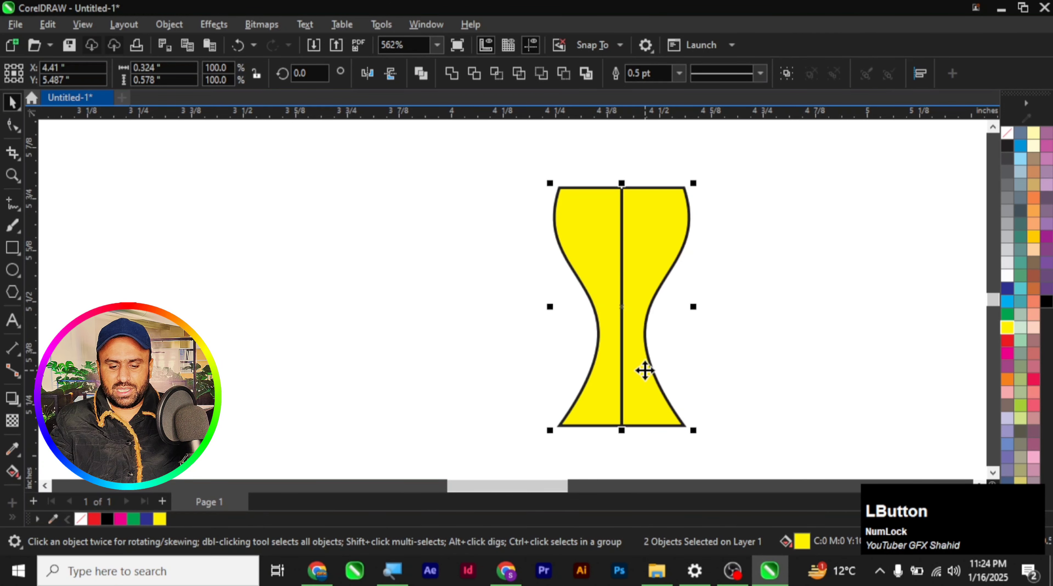
scroll(648, 373, up, 1)
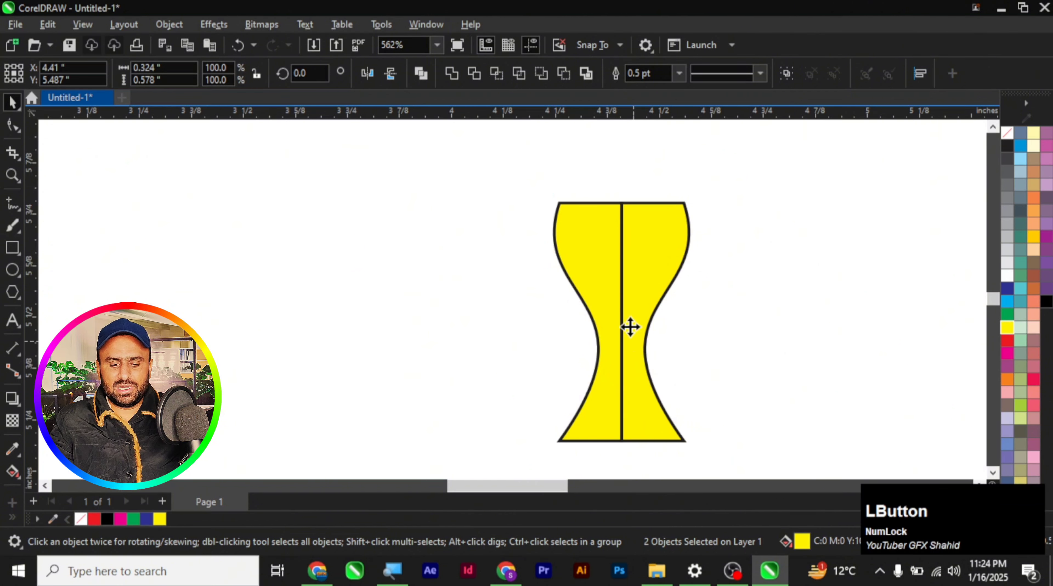
drag(630, 327, 591, 283)
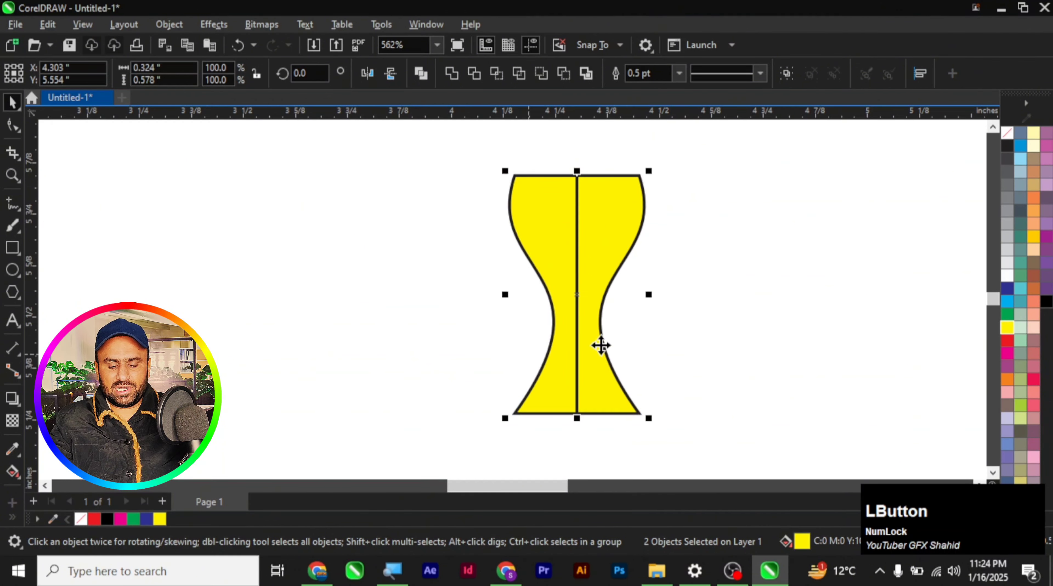
click(689, 289)
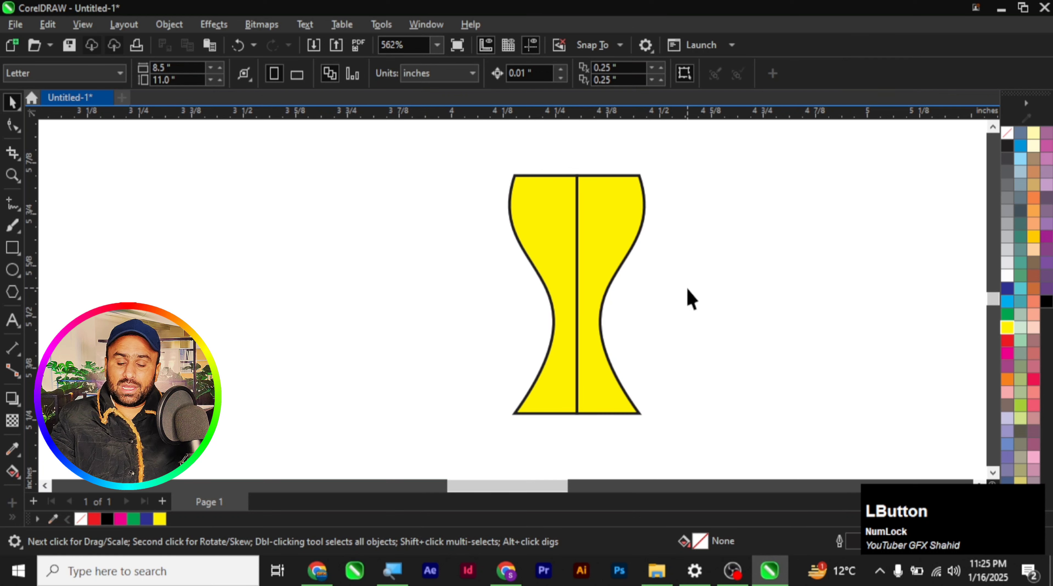
Step: Review the right half's outline settings and remove its outline
click(618, 235)
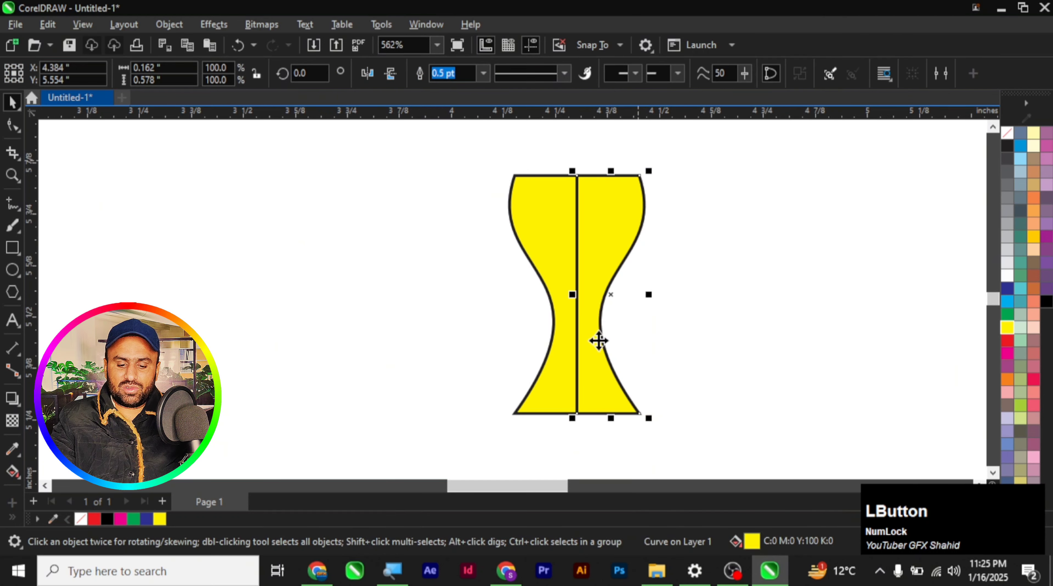
scroll(611, 176, up, 5)
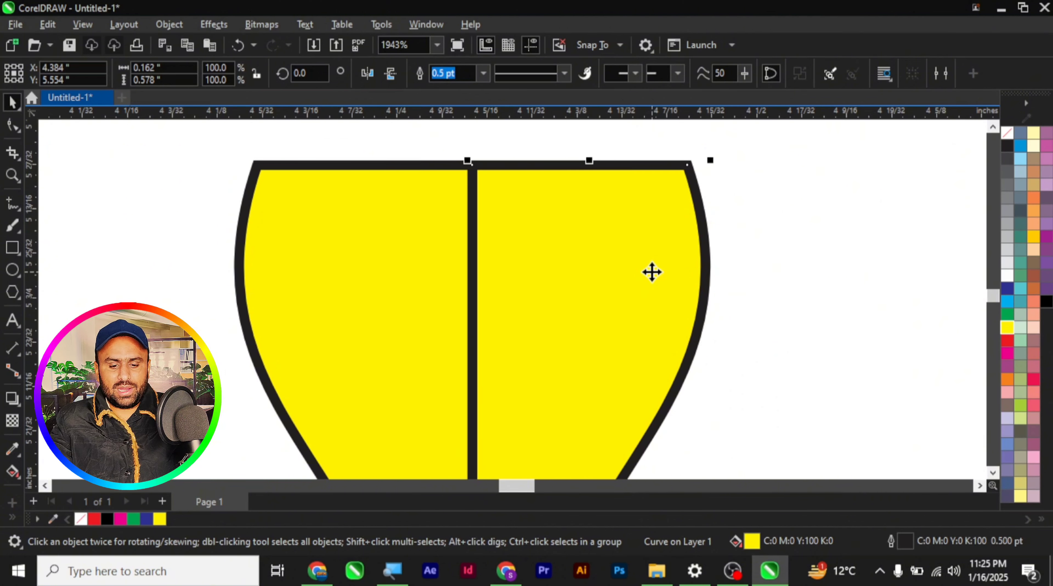
key(F12)
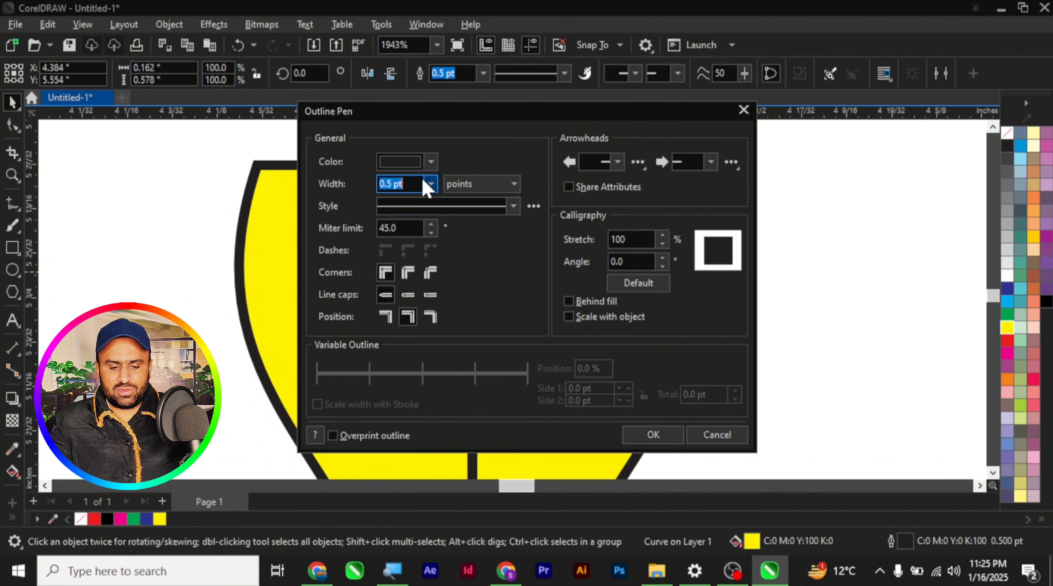
click(667, 436)
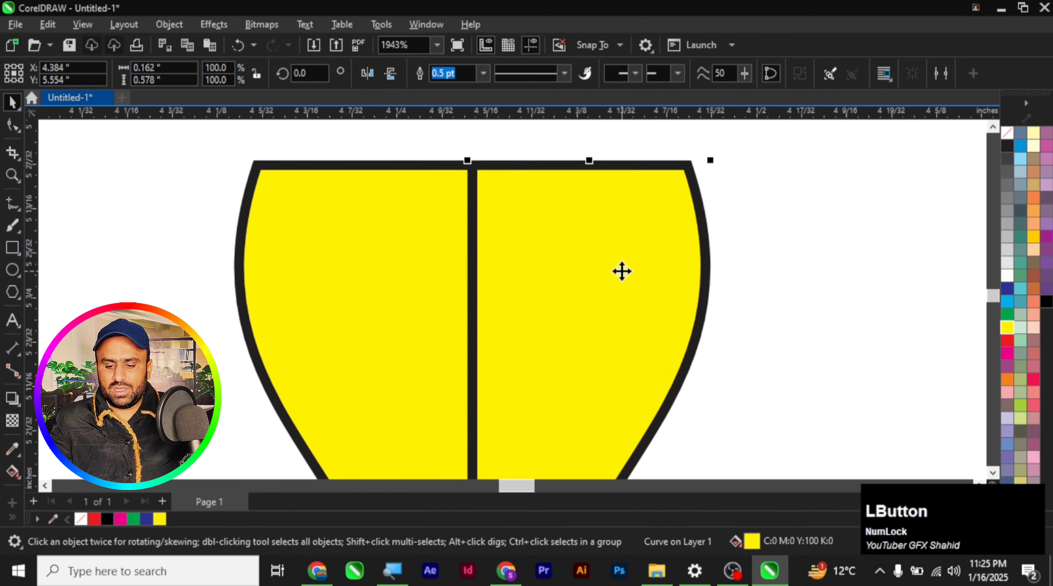
right_click(1007, 136)
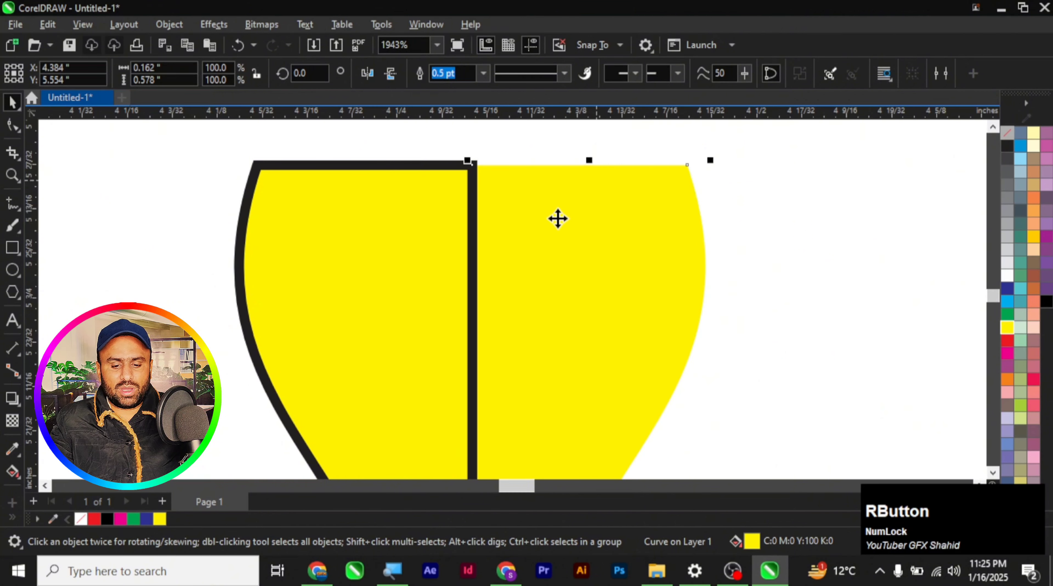
click(761, 233)
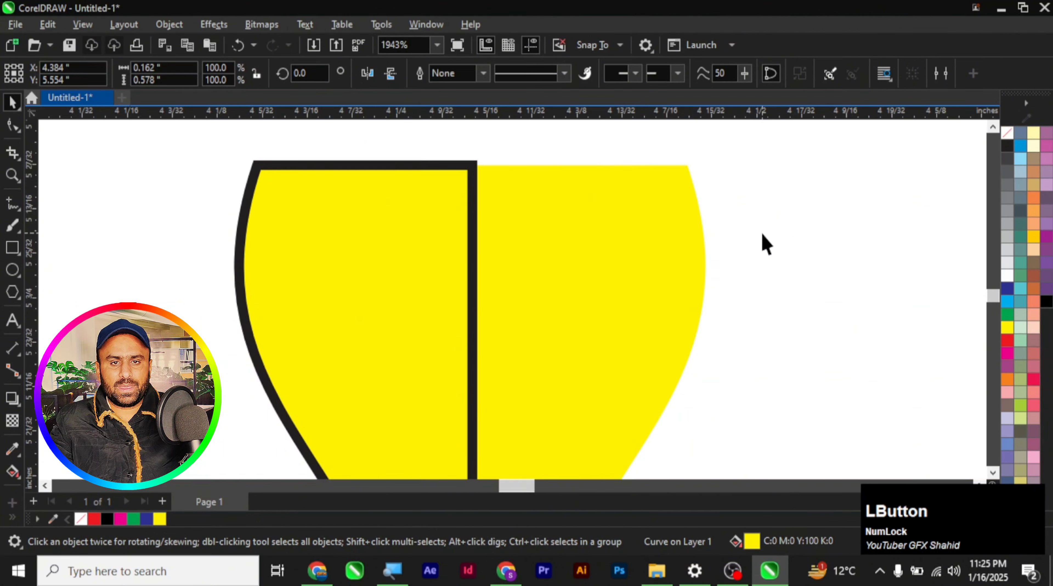
click(648, 243)
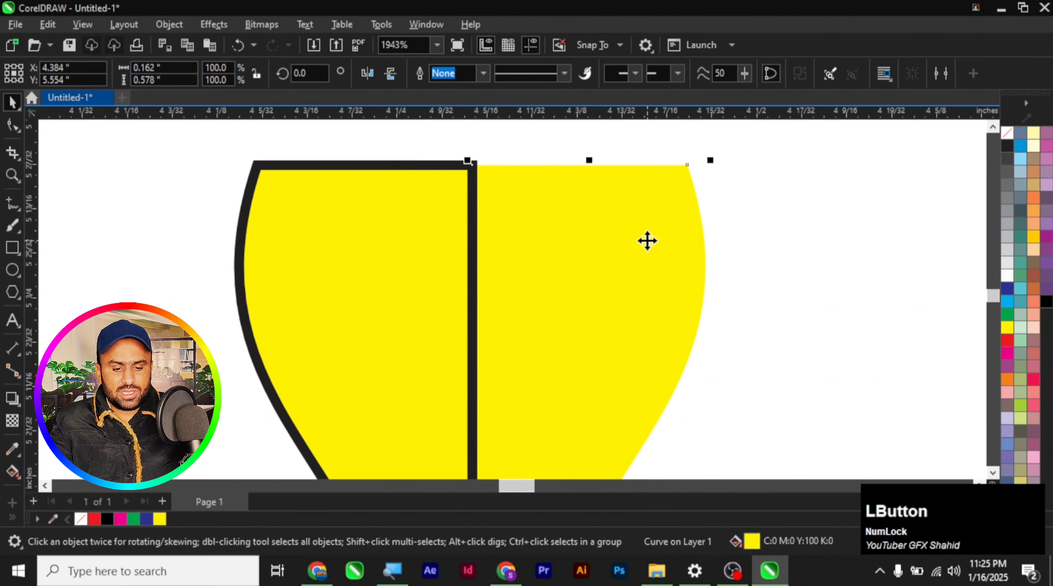
Step: Fill the left half with green, try red and purple outline colors on it, and remove its outline
click(431, 169)
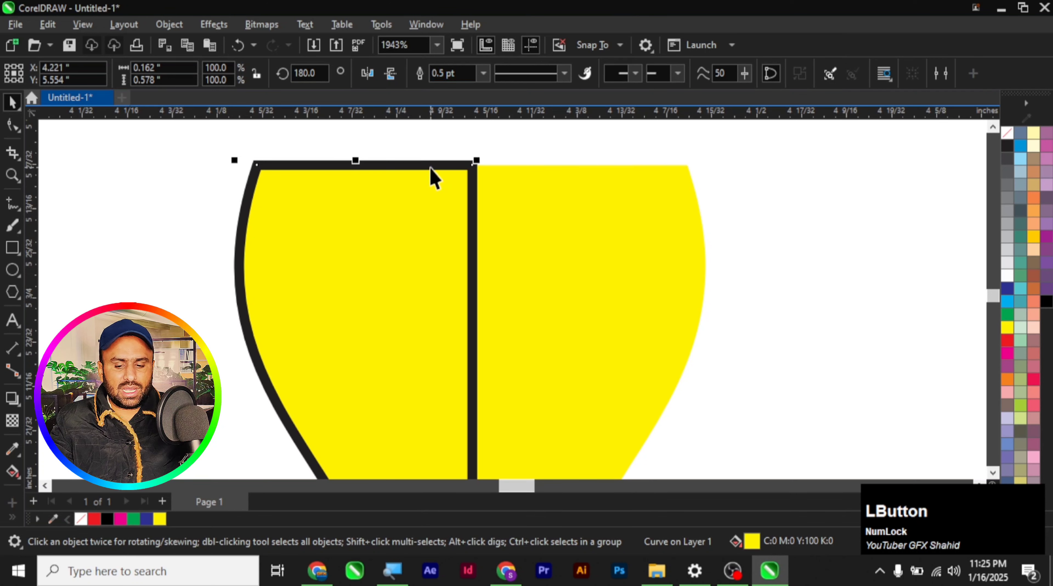
right_click(1006, 339)
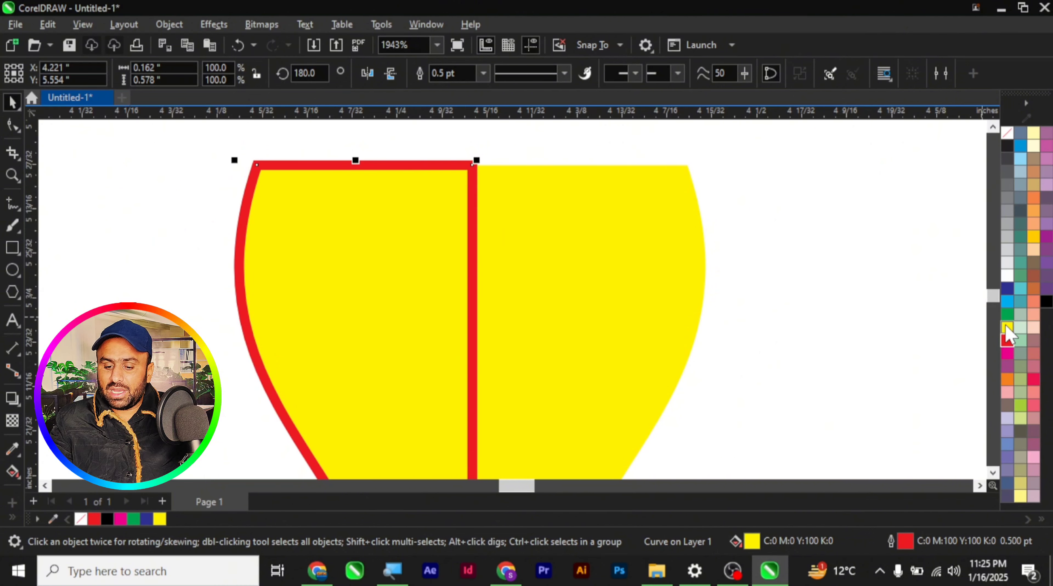
click(1006, 315)
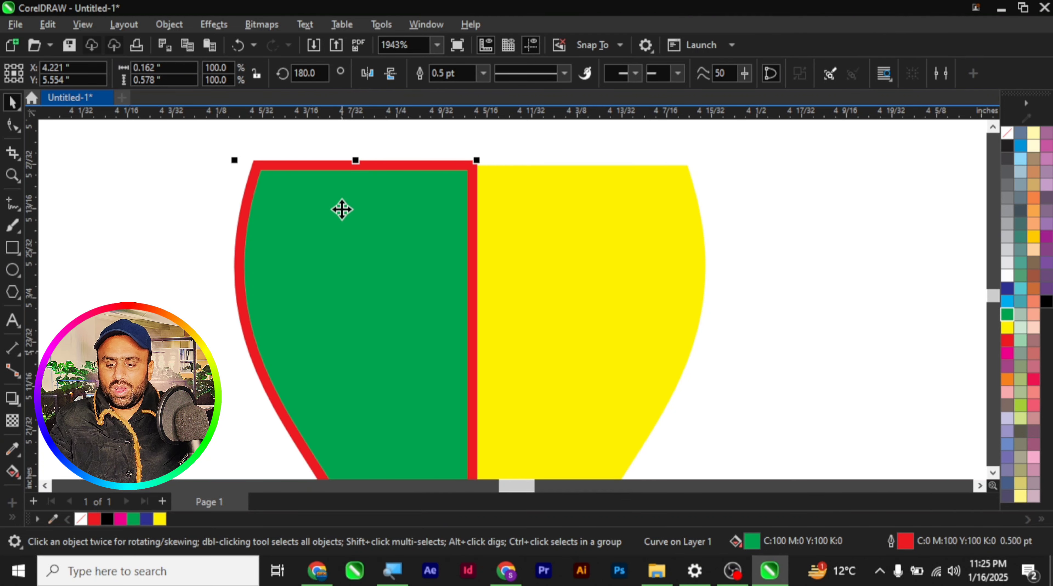
right_click(1046, 243)
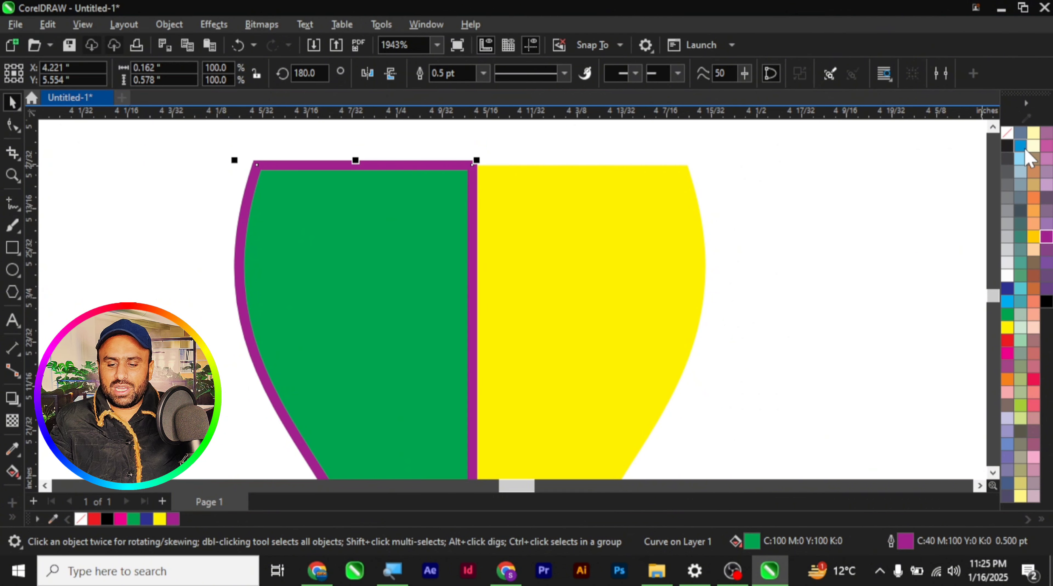
right_click(1009, 136)
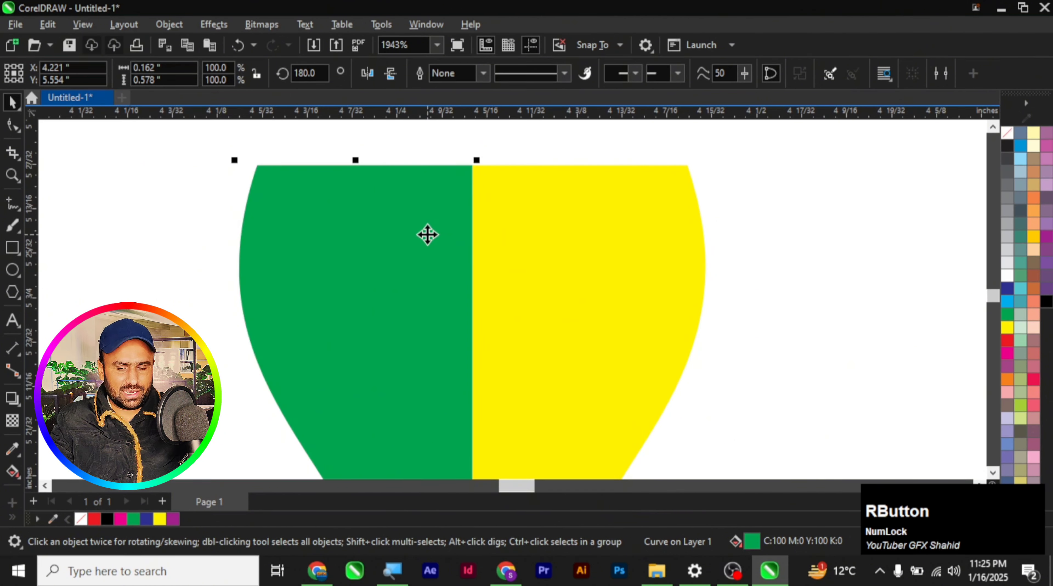
Step: Select both vase halves, zoom to the selection, and dismiss the help pages opened in the browser
scroll(549, 223, down, 6)
drag(627, 211, 353, 470)
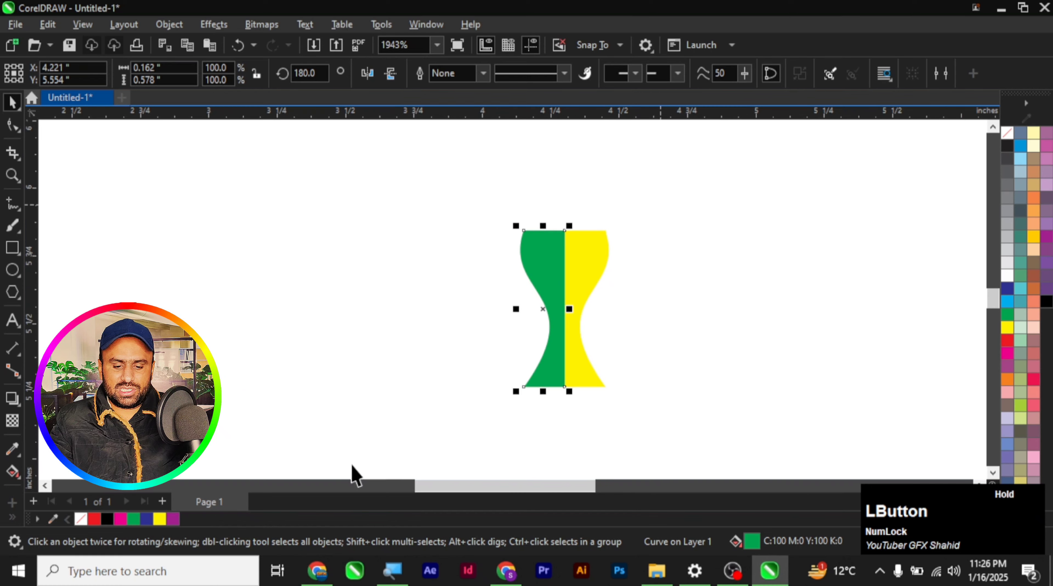
key(F1)
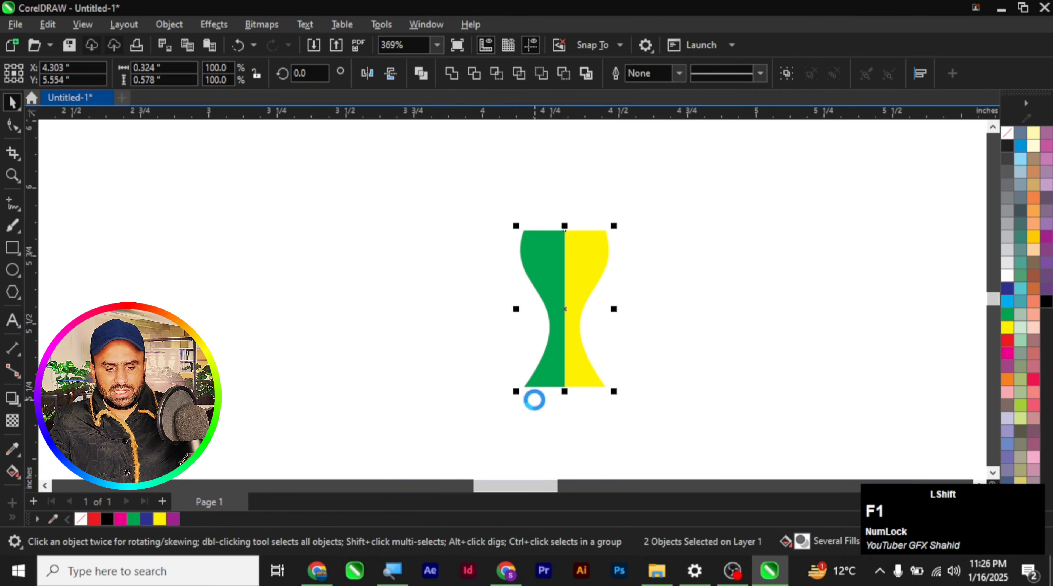
key(shift+F2)
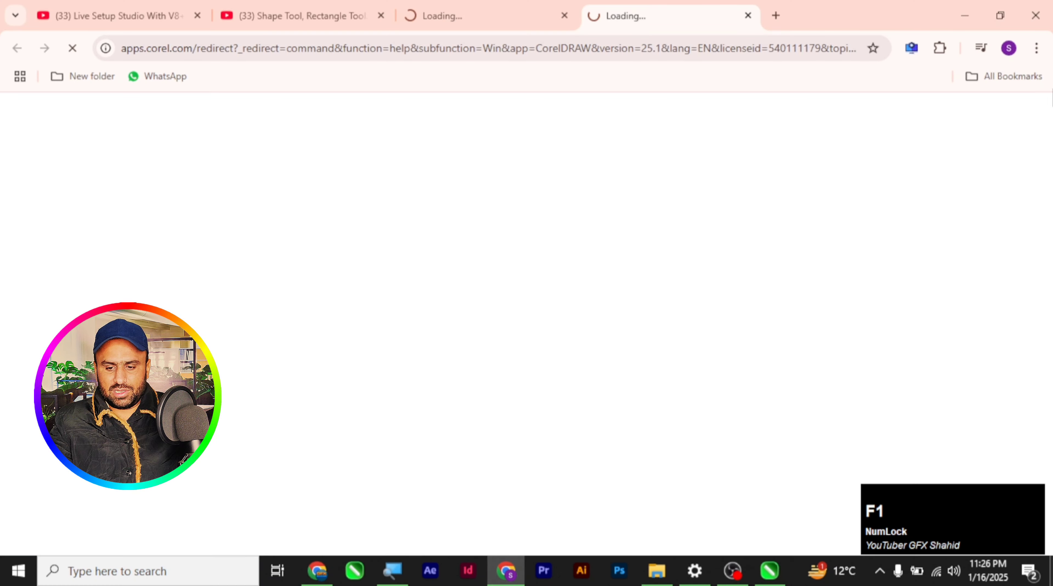
click(748, 16)
click(965, 16)
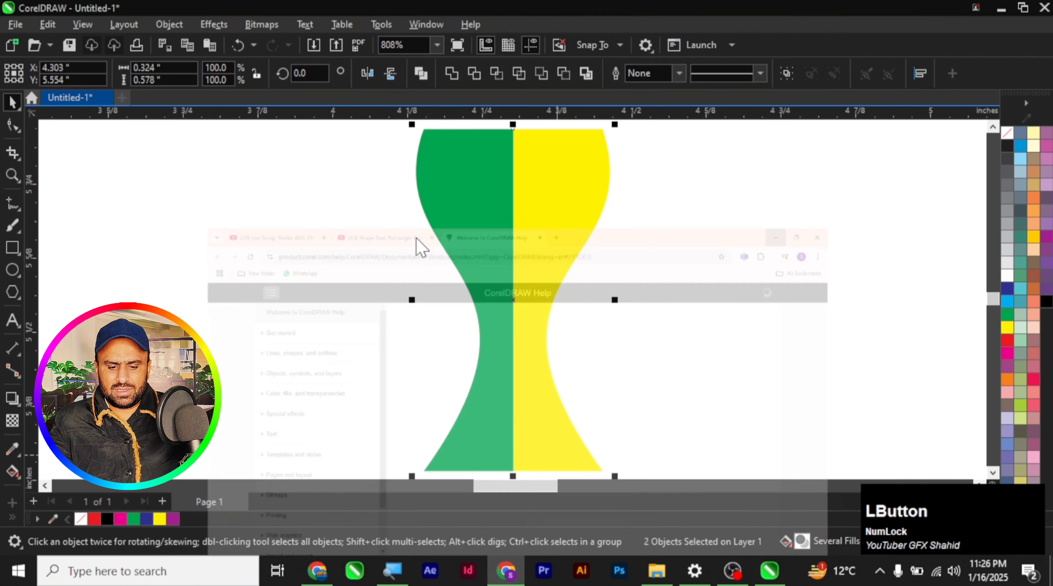
click(663, 262)
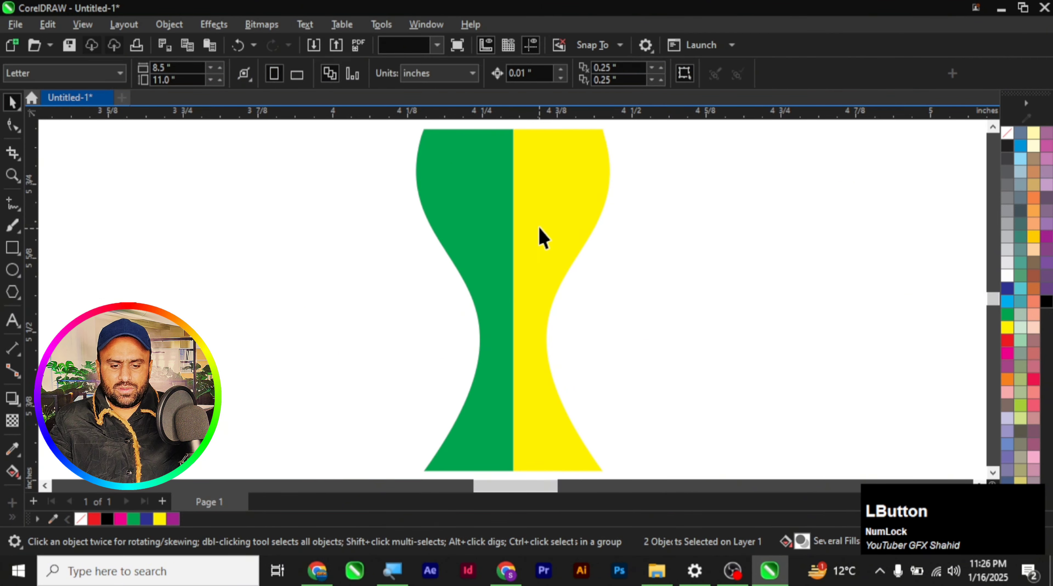
click(505, 296)
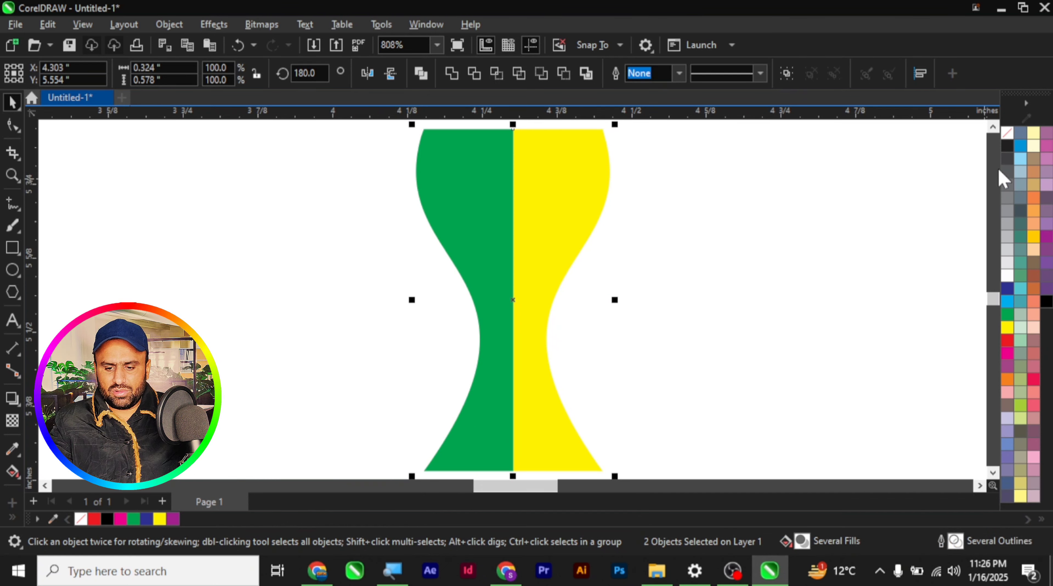
Step: Undock the default color palette into a floating window and close it
drag(1040, 94, 755, 164)
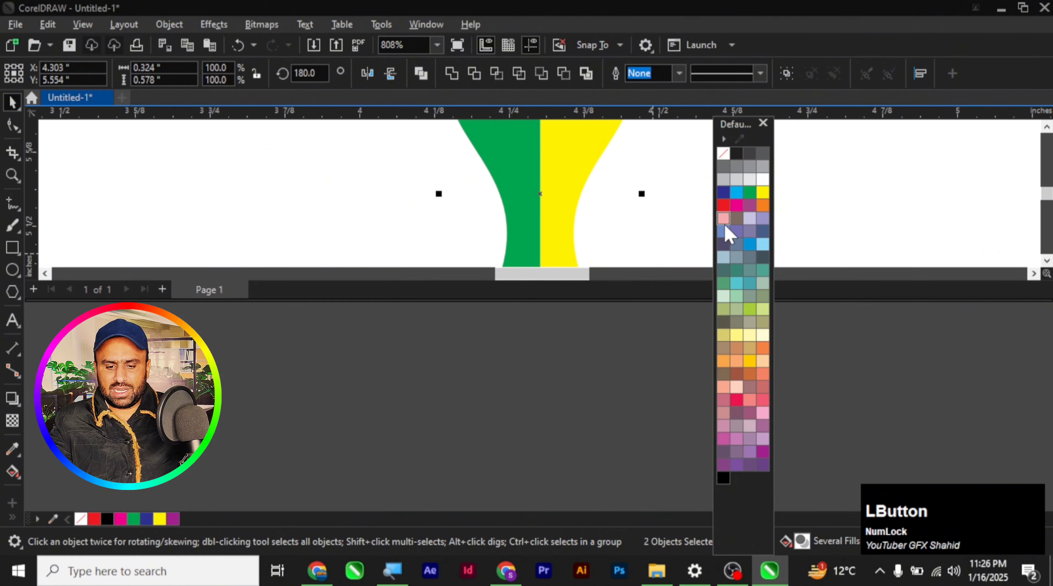
click(762, 123)
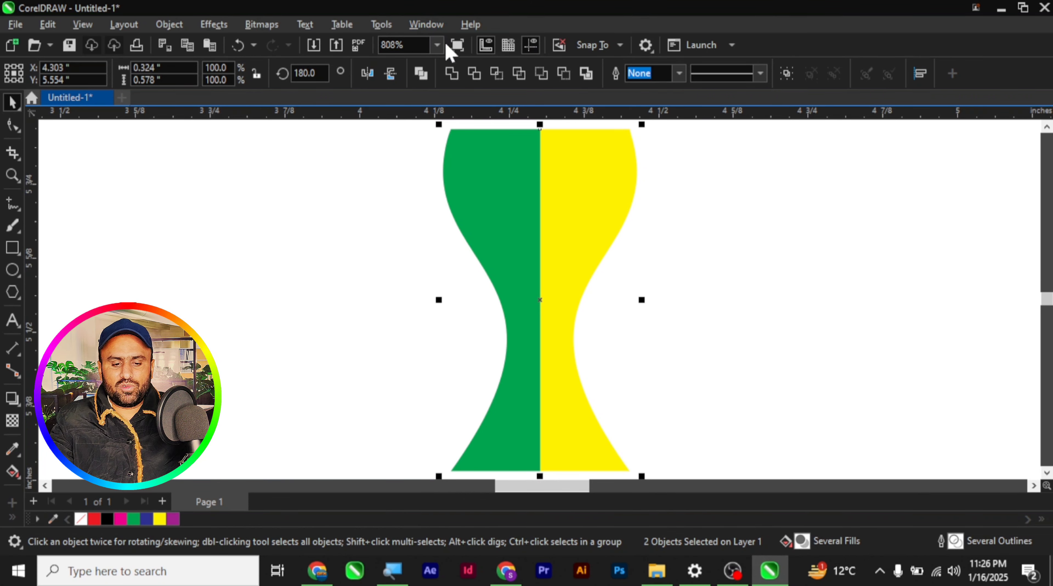
Step: Reopen the Default Palette and dock it as a vertical strip alongside the drawing area
click(427, 26)
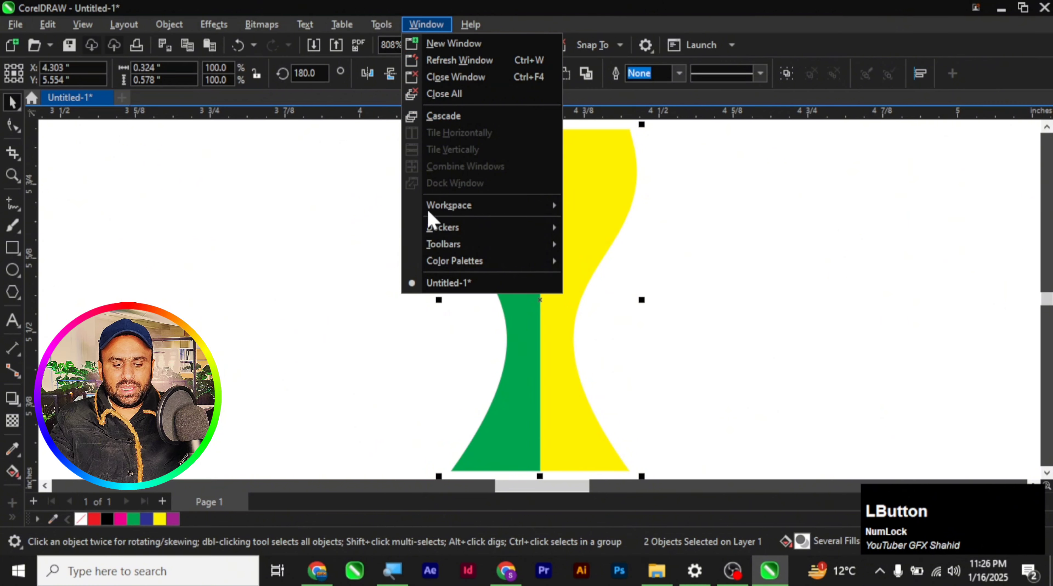
mouse_move(455, 266)
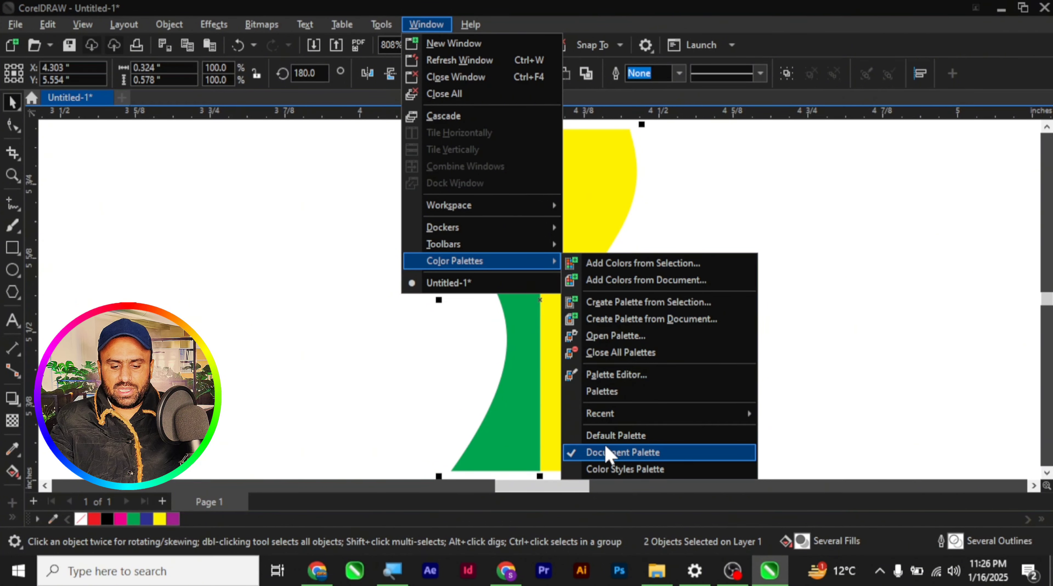
click(617, 441)
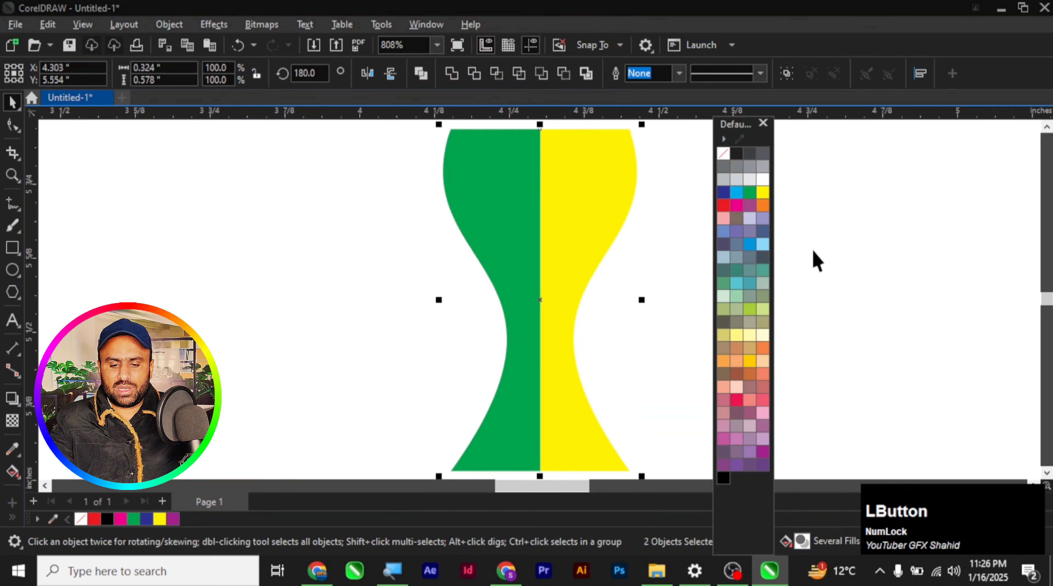
drag(755, 134, 995, 150)
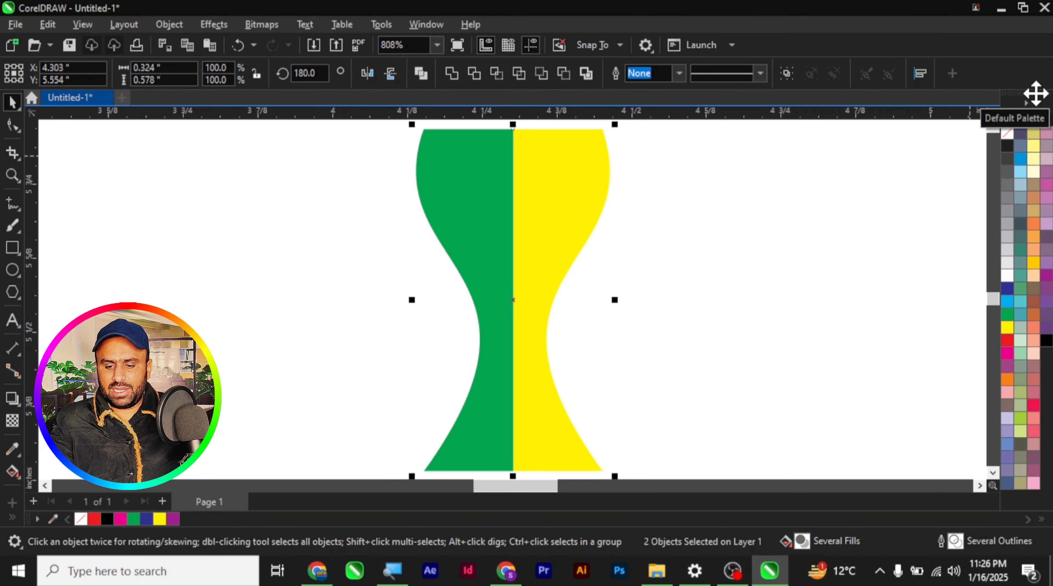
right_click(1036, 93)
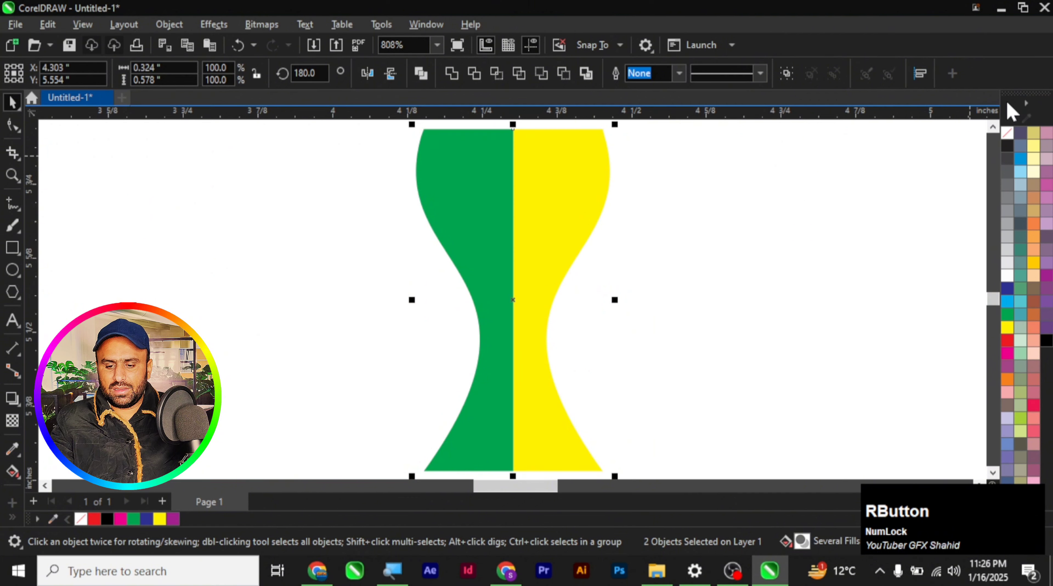
click(1008, 110)
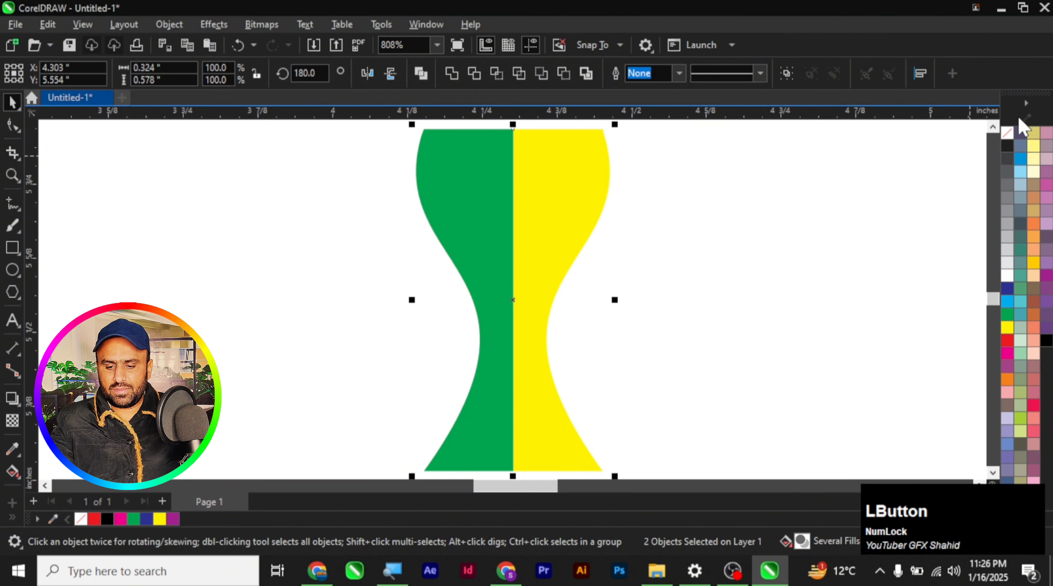
right_click(1042, 117)
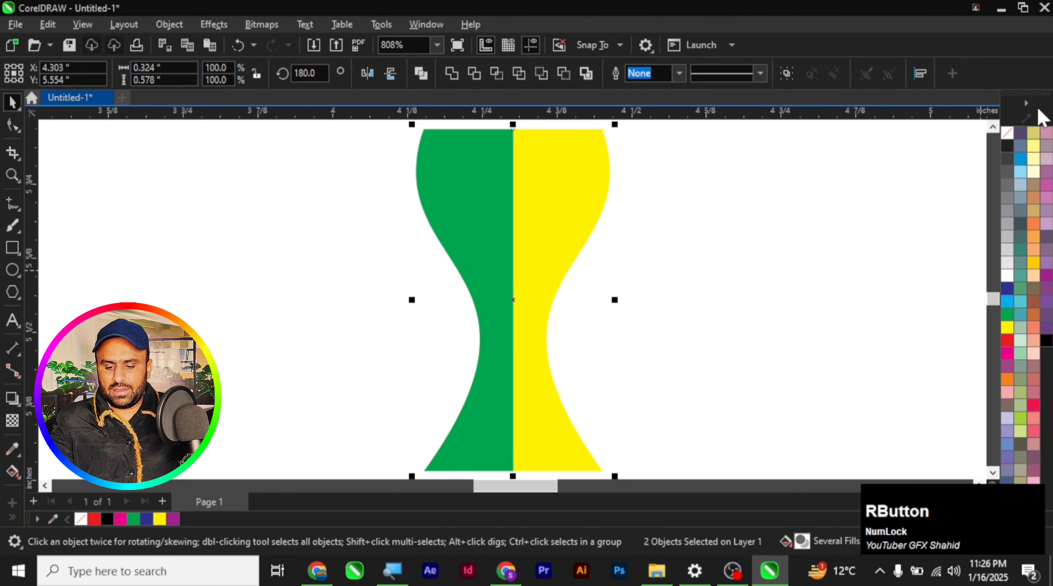
click(1029, 116)
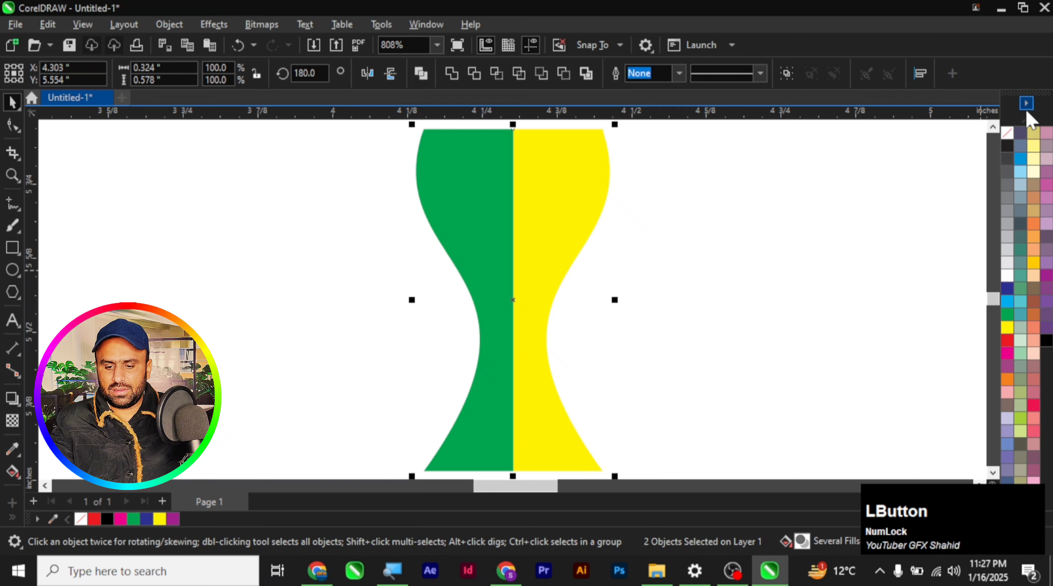
right_click(1029, 112)
click(1025, 108)
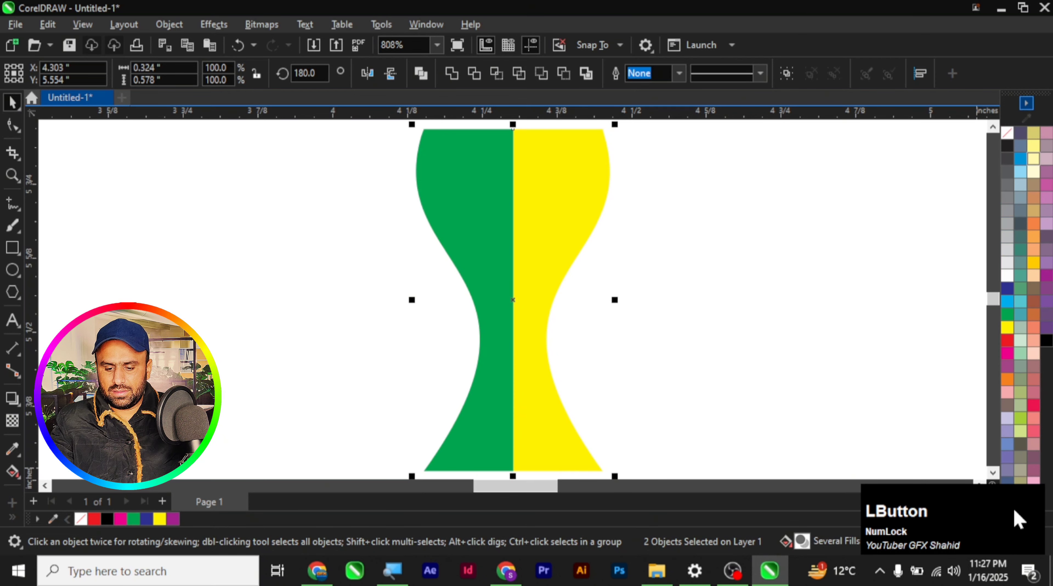
click(816, 388)
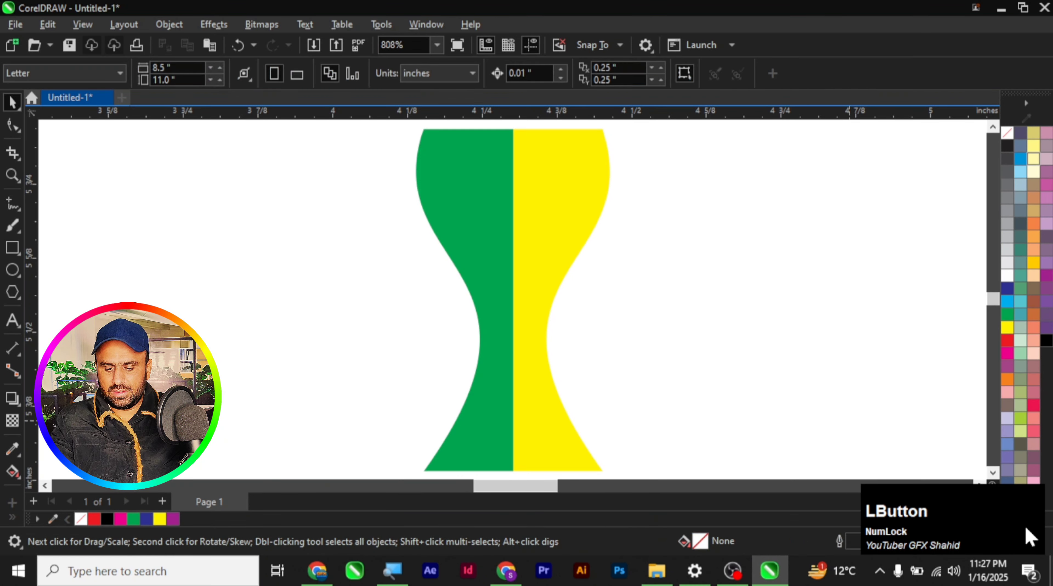
right_click(1007, 113)
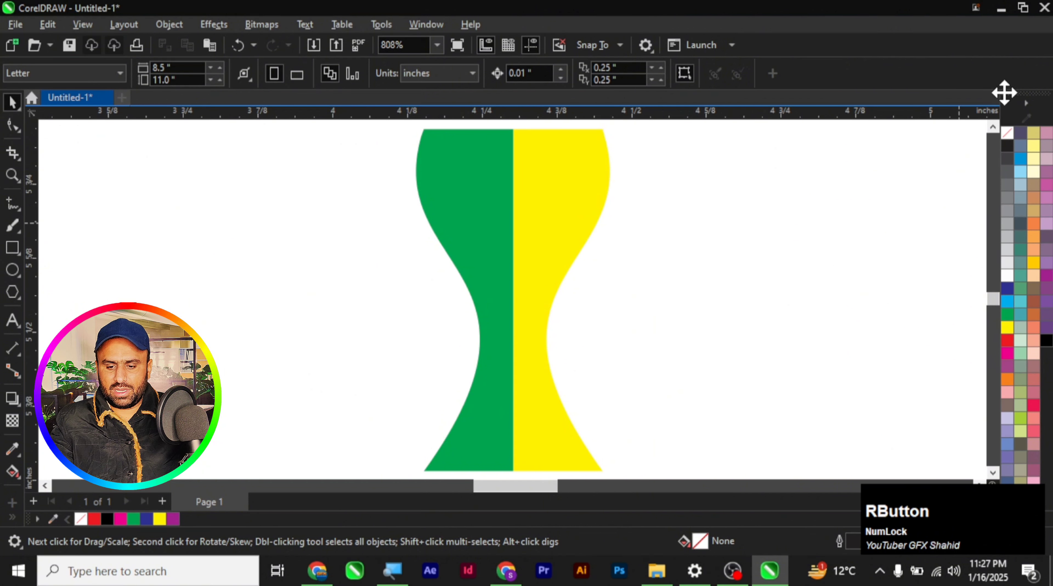
right_click(1011, 94)
click(1011, 94)
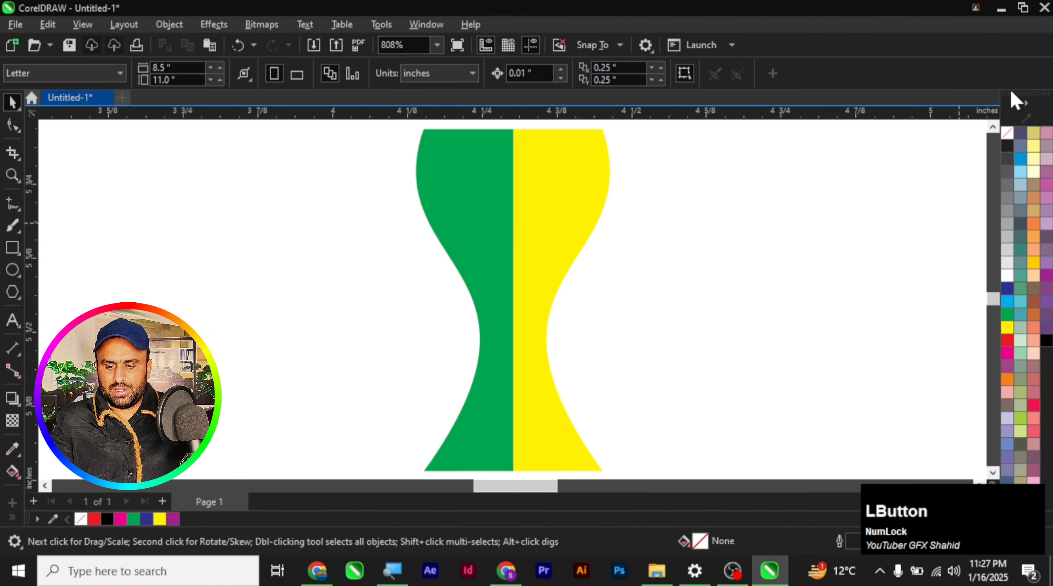
right_click(896, 84)
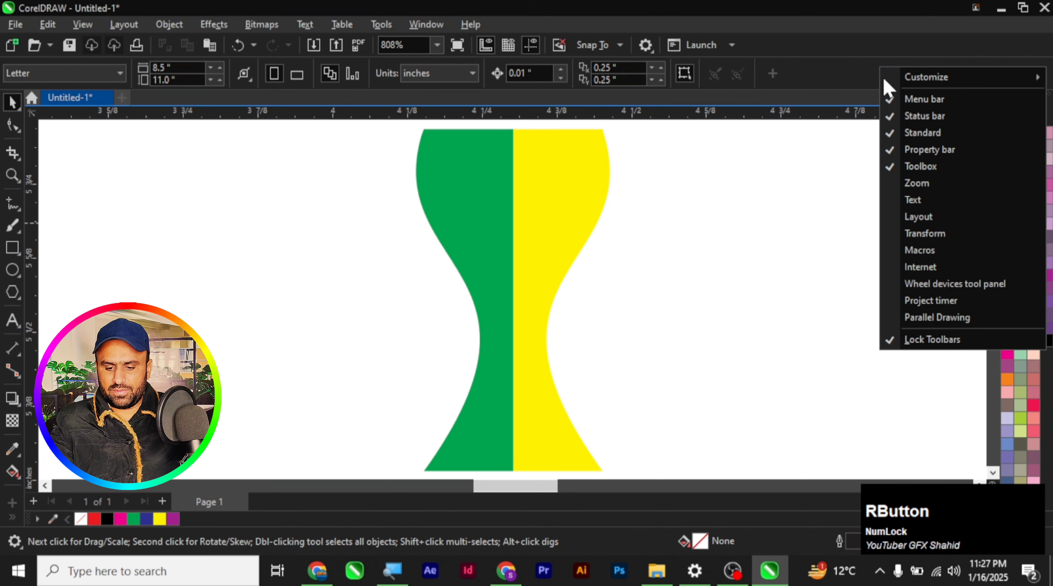
click(638, 304)
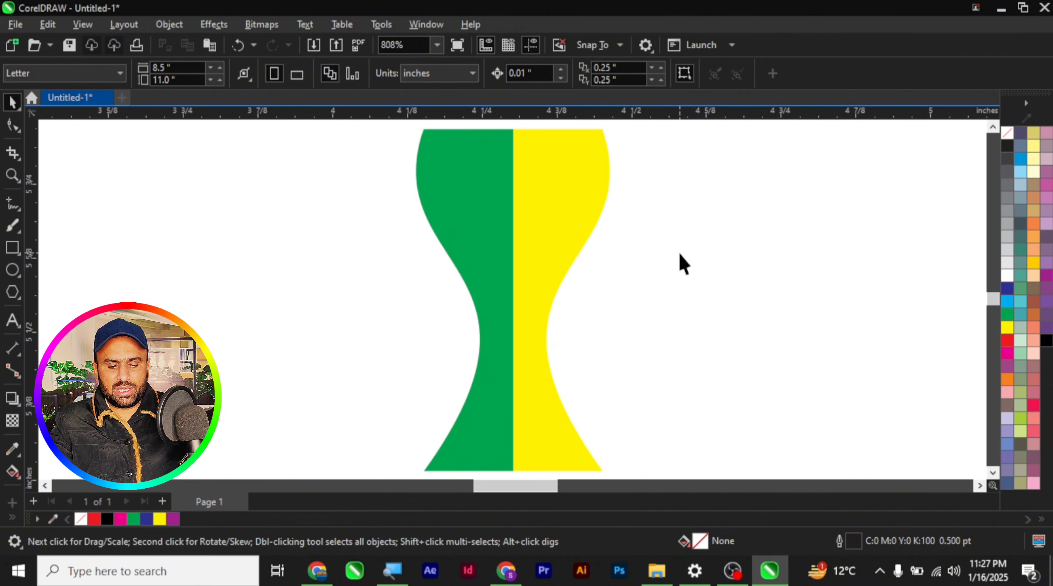
Step: Fill the vase's right half with red
scroll(684, 265, down, 1)
click(334, 164)
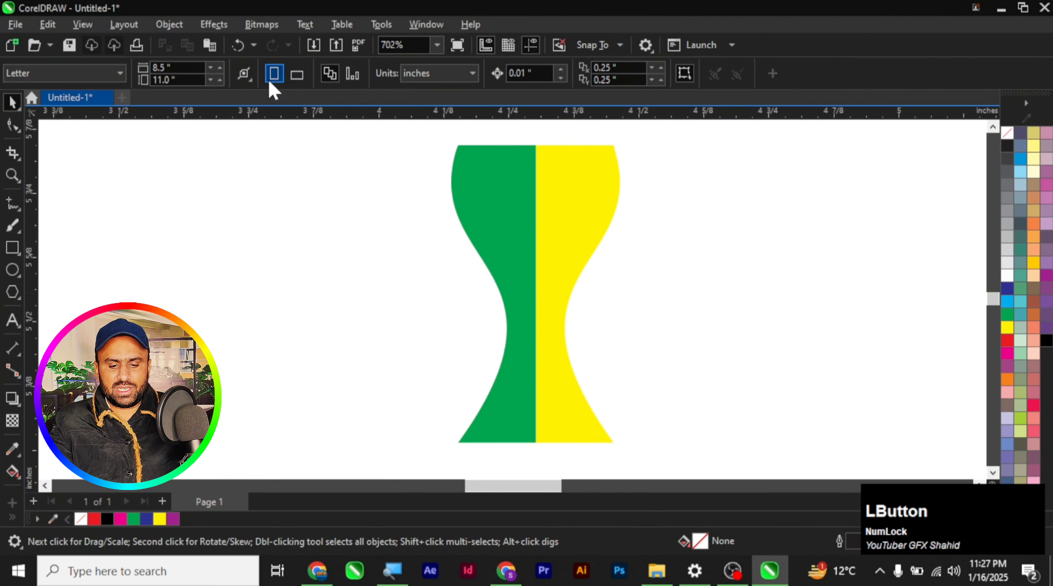
click(610, 192)
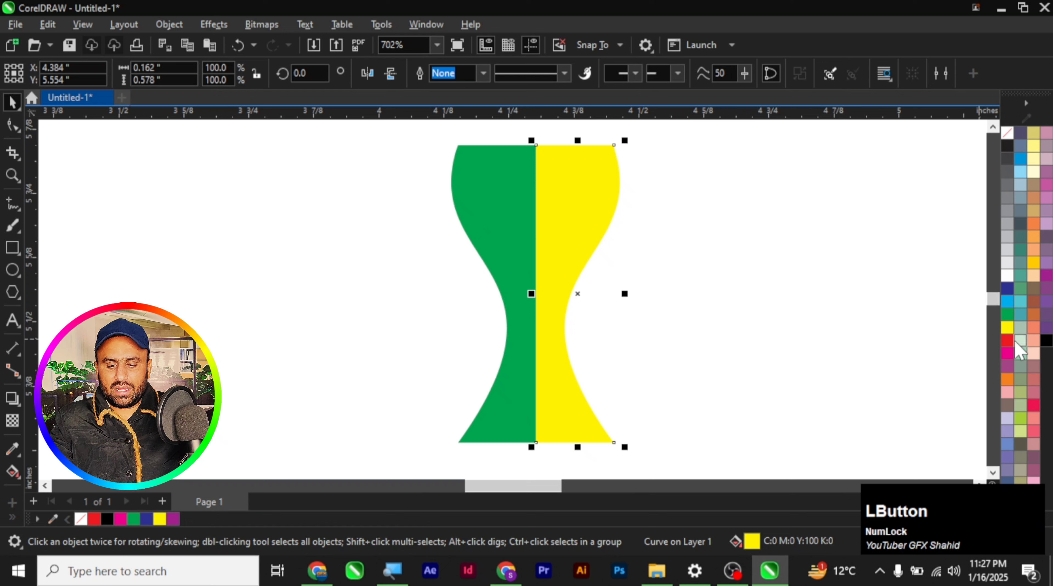
click(1007, 340)
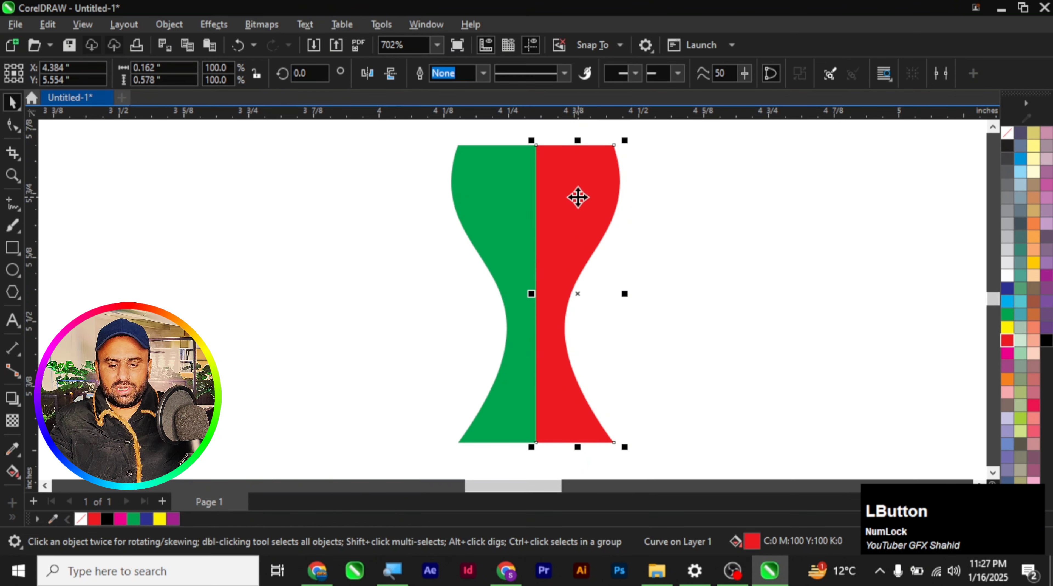
Step: Fill the vase's left half with cyan and its right half with dark blue, leaving nothing selected
click(510, 213)
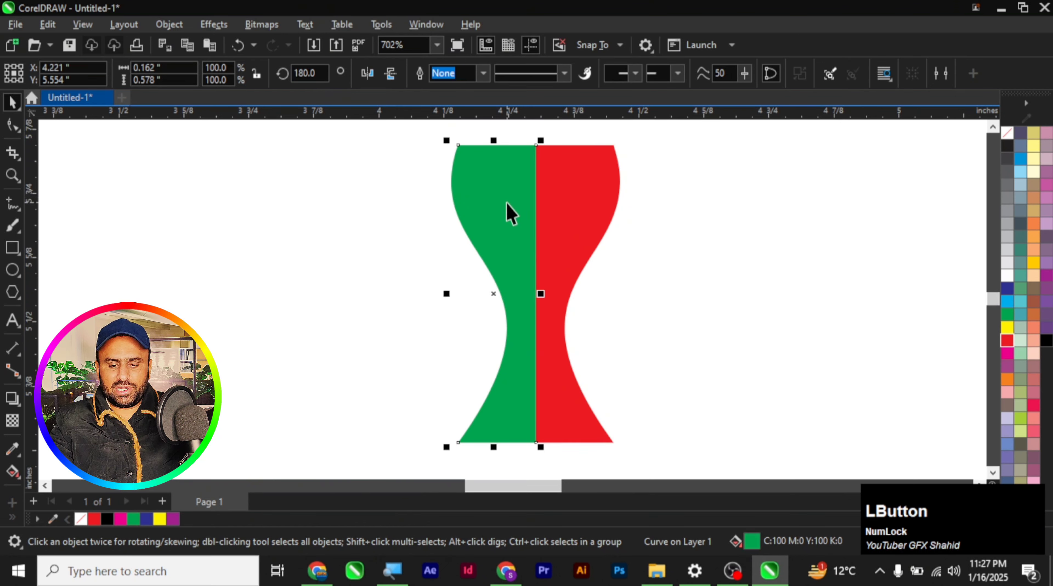
click(1009, 301)
click(546, 252)
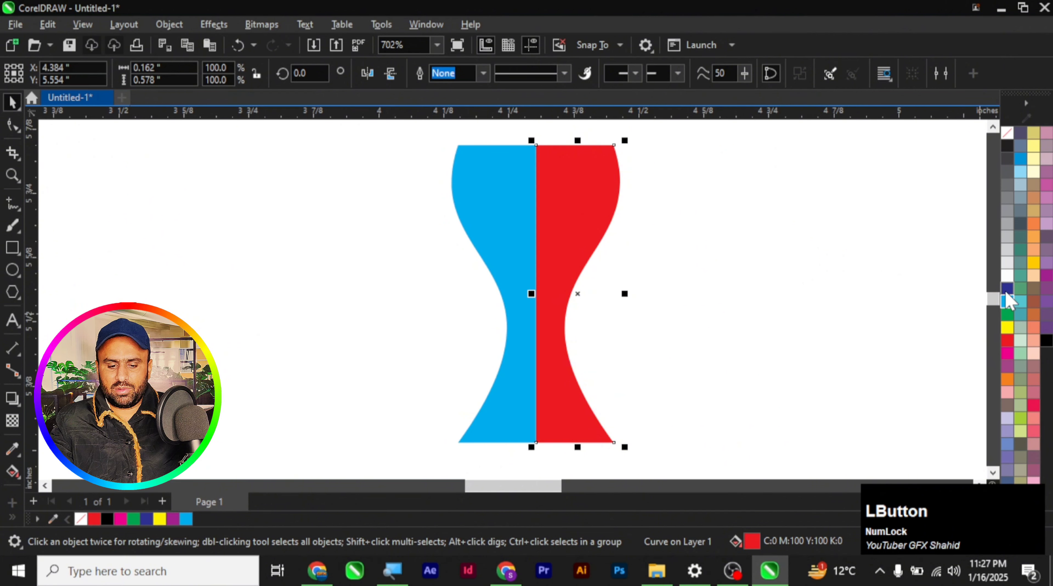
click(1007, 289)
click(509, 233)
click(658, 182)
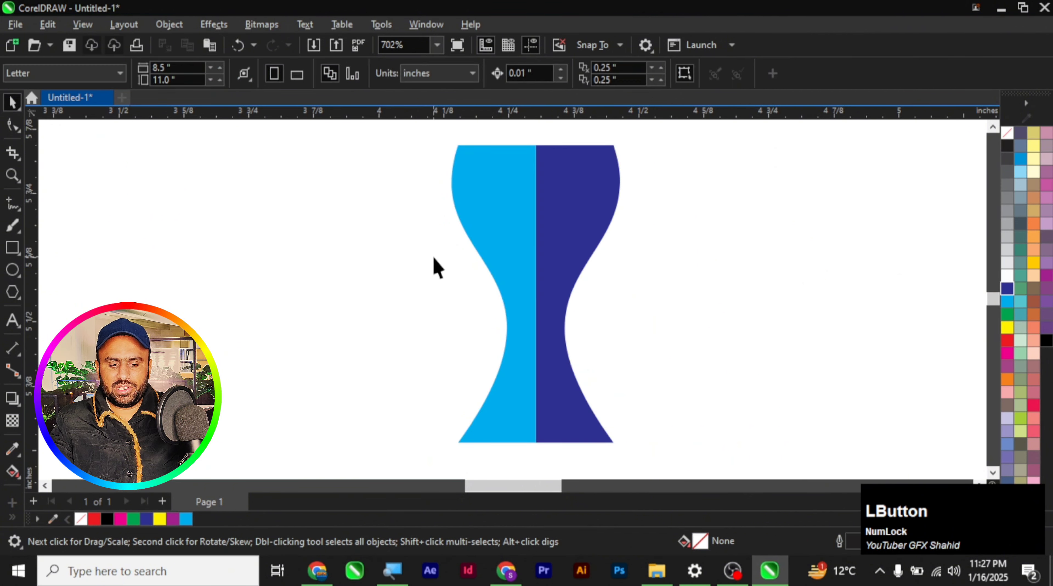
Step: Select both vase halves and mirror them horizontally so their colors swap sides
scroll(519, 167, up, 1)
scroll(482, 211, up, 1)
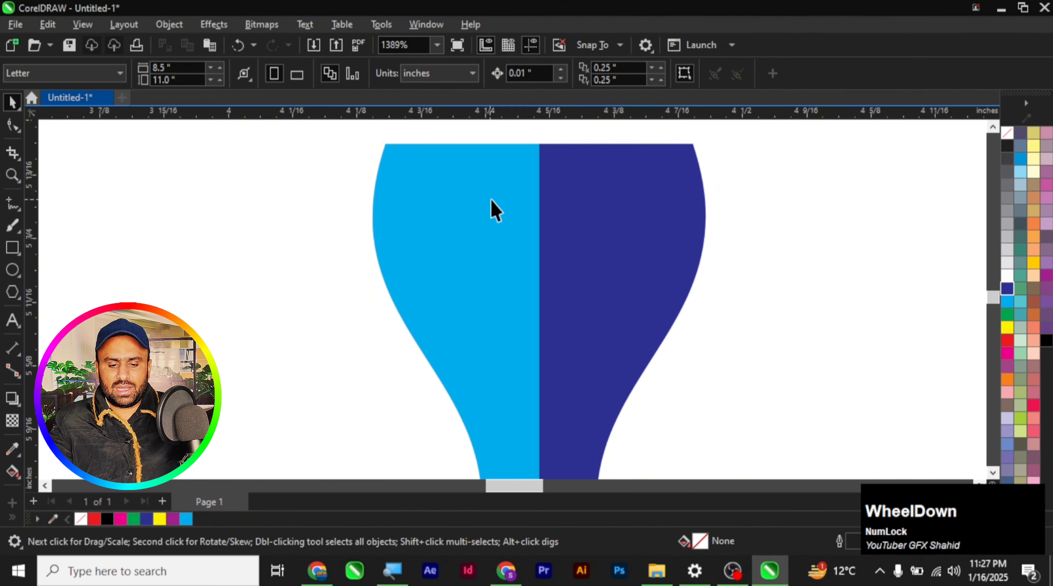
scroll(496, 210, down, 4)
drag(637, 152, 341, 364)
scroll(594, 187, up, 2)
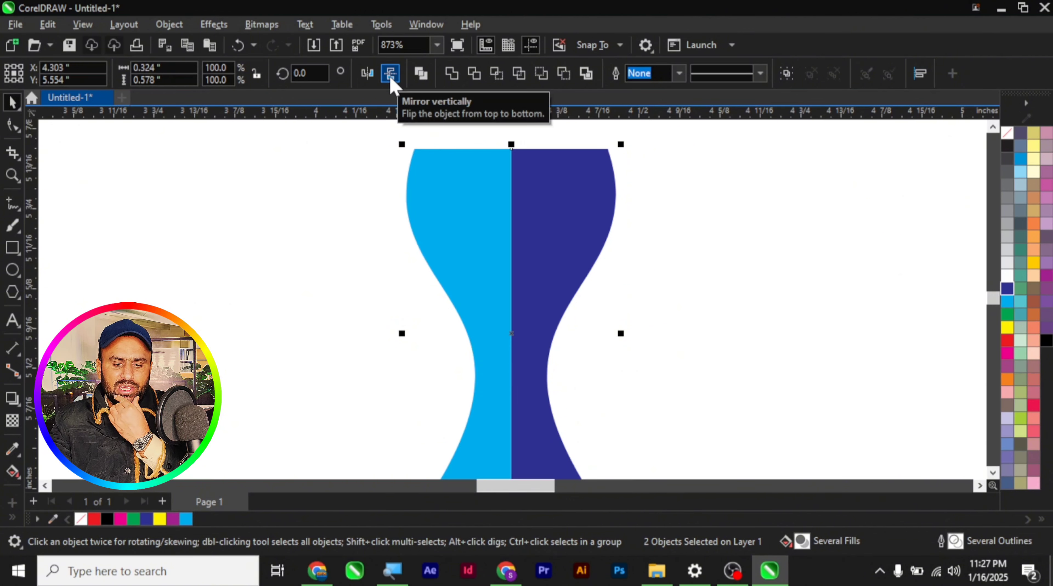
click(369, 76)
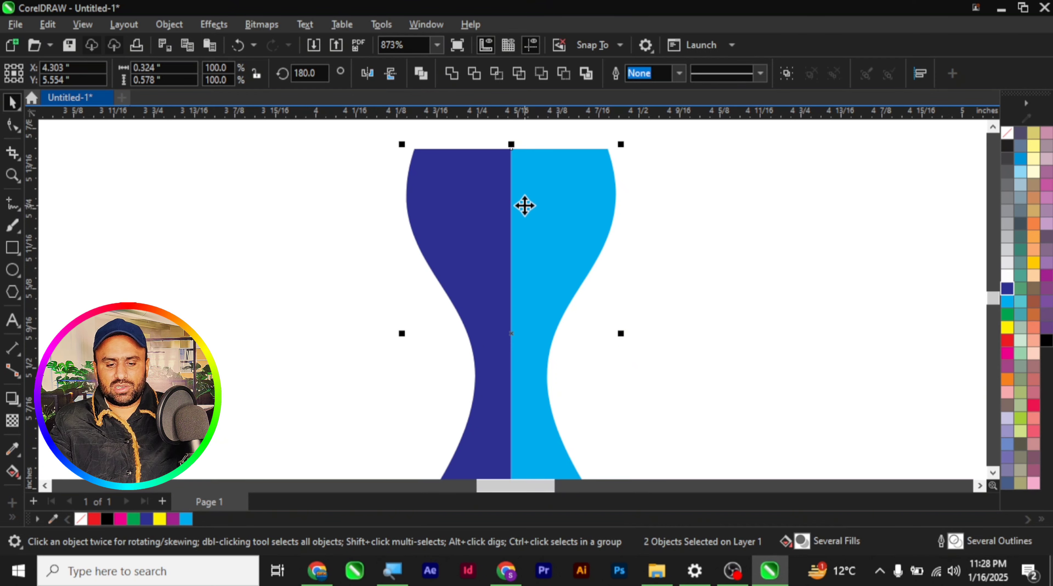
key(shift)
key(shift+F2)
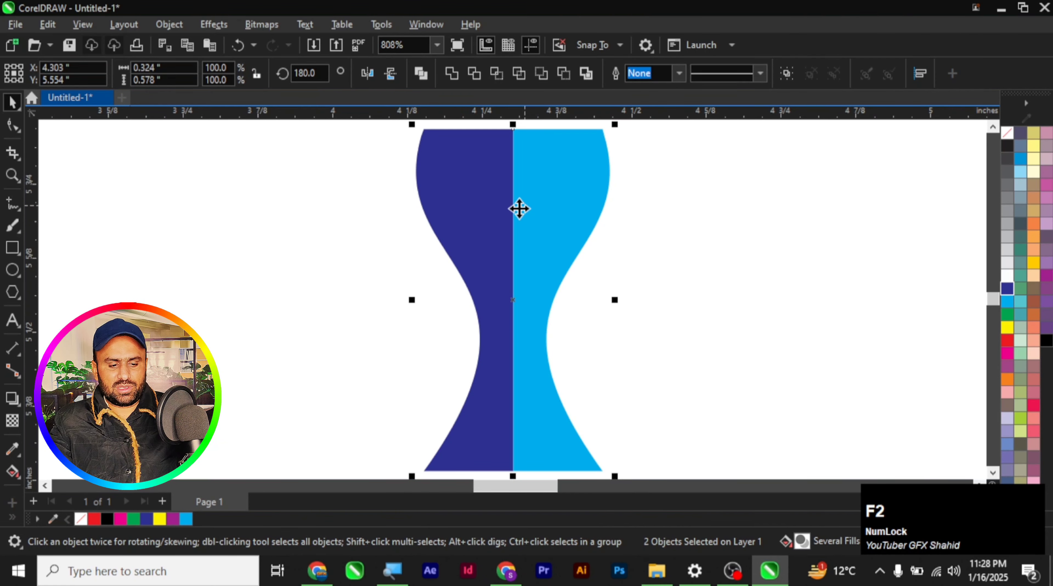
Step: Draw seven overlapping rectangles of different sizes beside the vase, the last about 0.21 by 0.285 inches
click(16, 107)
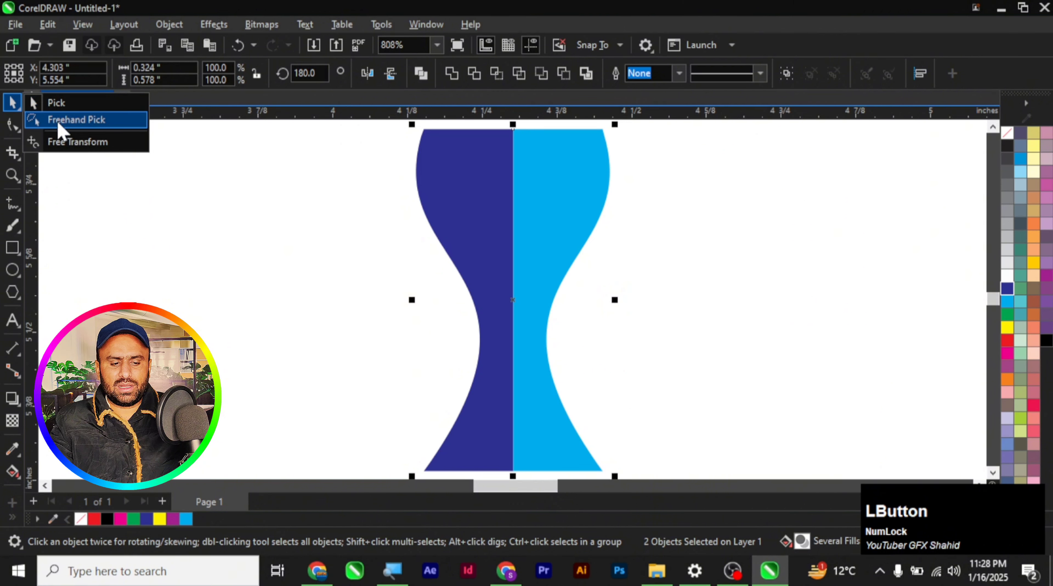
click(67, 130)
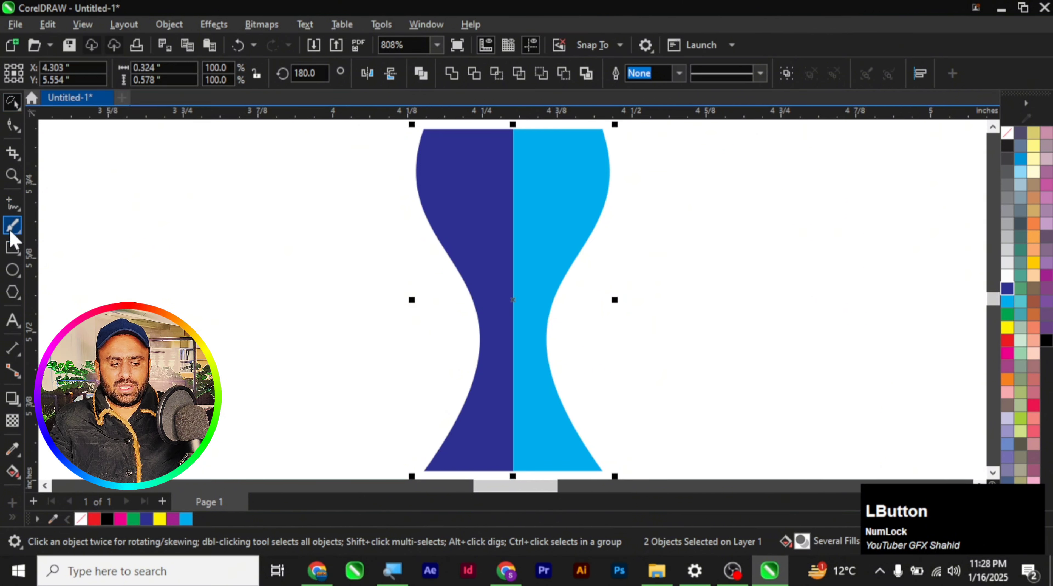
click(12, 248)
drag(195, 166, 339, 271)
drag(302, 233, 415, 309)
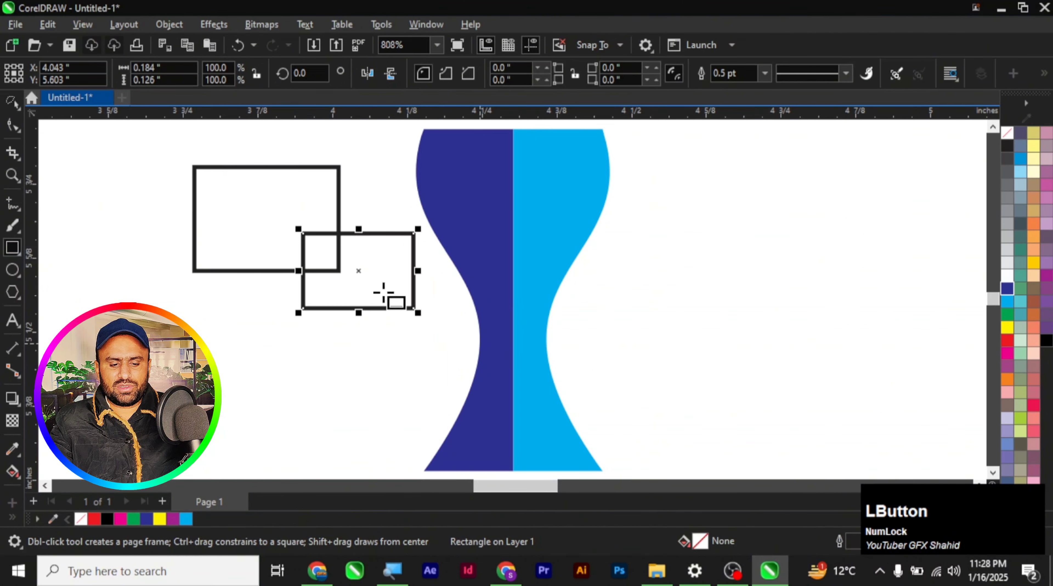
drag(314, 149, 397, 209)
drag(189, 151, 283, 214)
drag(161, 223, 255, 292)
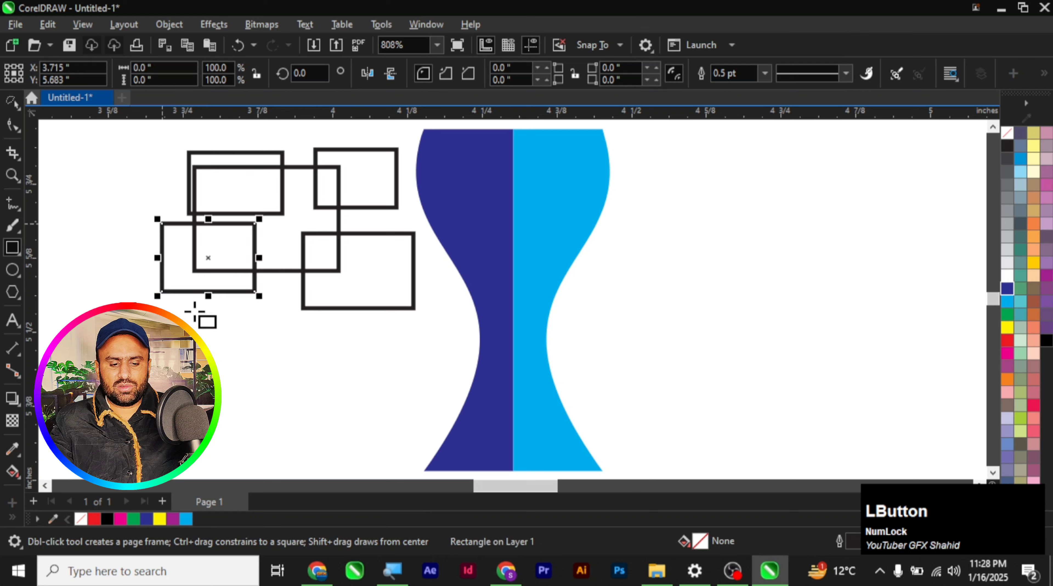
mouse_move(150, 304)
mouse_down()
mouse_move(393, 407)
mouse_move(259, 232)
mouse_up()
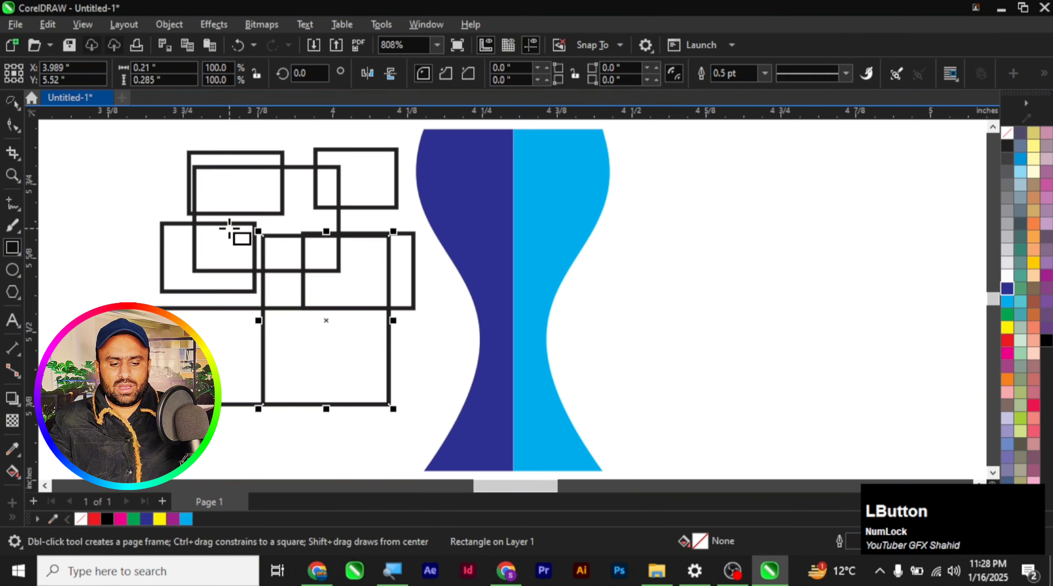
Step: Select the 0.241 by 0.175 inch rectangle, first with the Pick tool and again with a Freehand Pick lasso around it
click(15, 106)
click(47, 103)
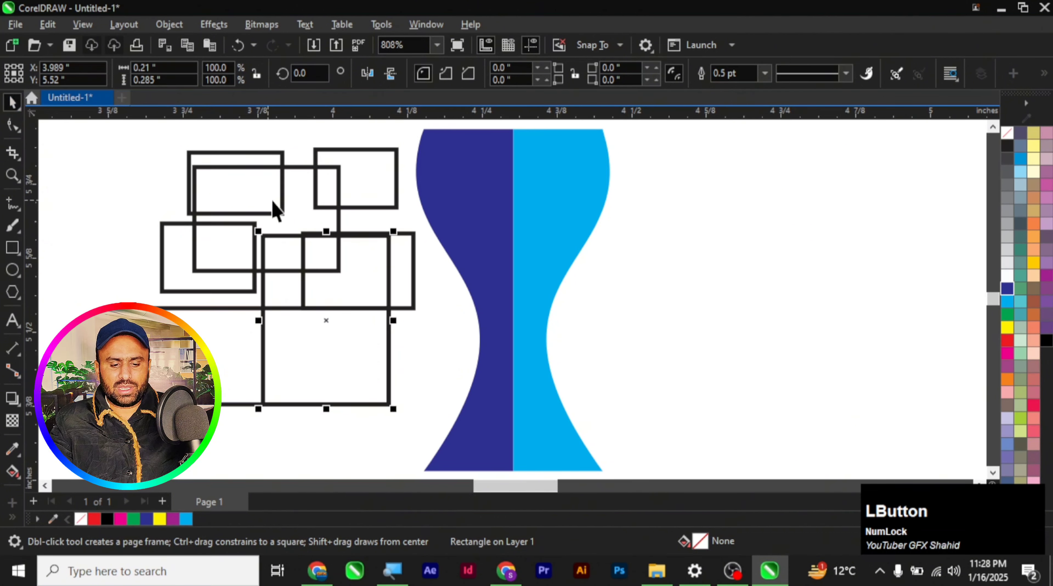
click(339, 215)
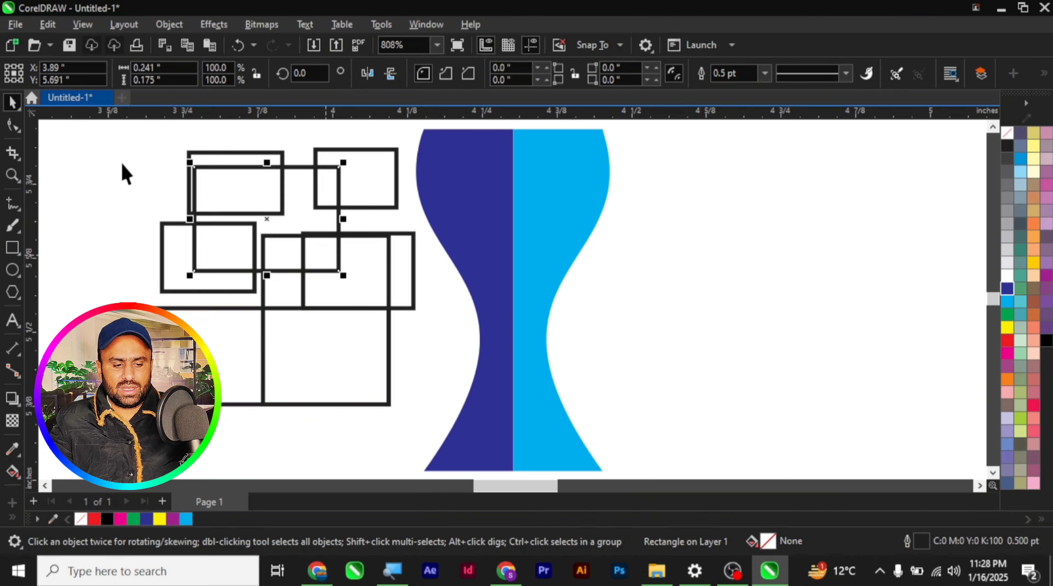
click(12, 103)
drag(12, 115, 59, 121)
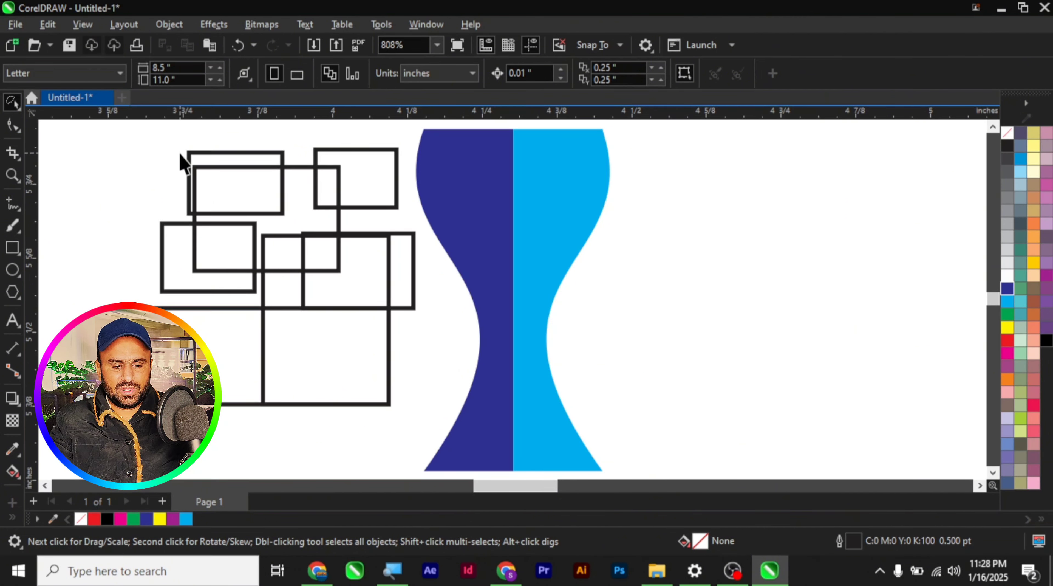
mouse_move(181, 155)
mouse_down()
mouse_move(206, 172)
mouse_move(179, 155)
mouse_move(343, 160)
mouse_move(347, 261)
mouse_move(347, 284)
mouse_move(331, 287)
mouse_move(182, 283)
mouse_up()
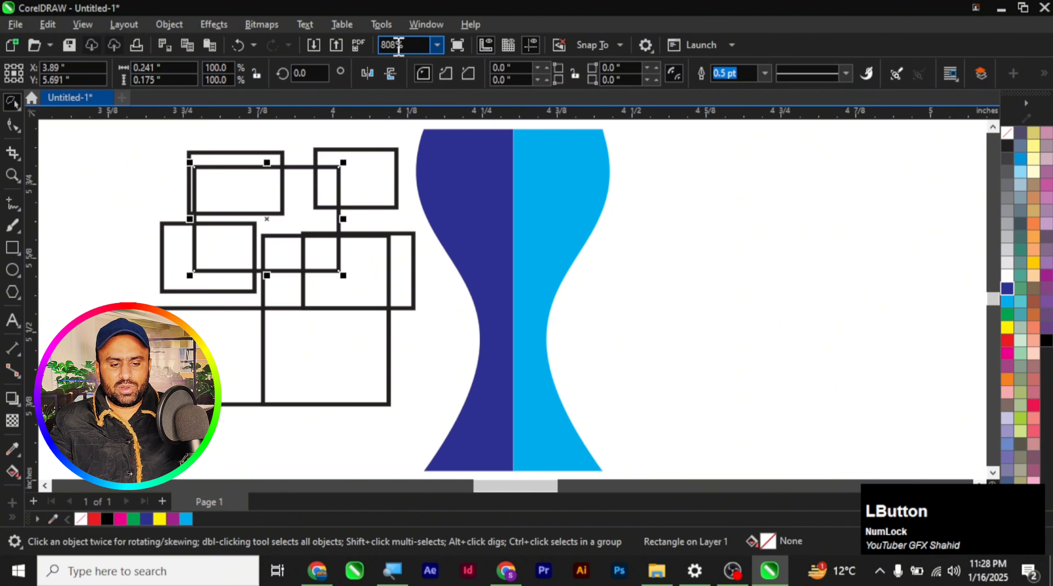
Step: Round all corners of the selected rectangle to about 0.037 inches with the Shape tool and return to the Pick tool
click(11, 125)
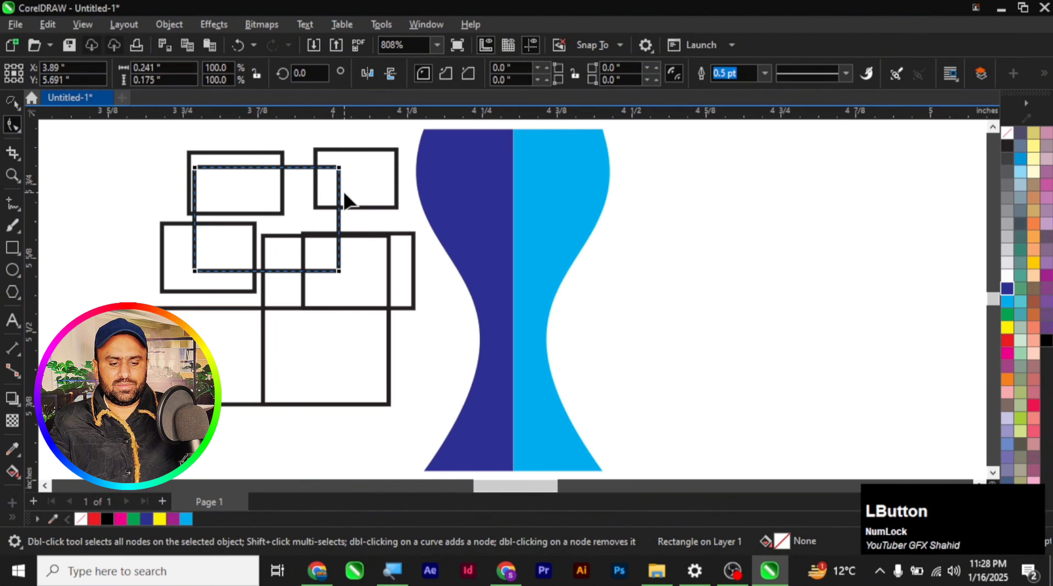
drag(339, 175, 333, 188)
click(18, 115)
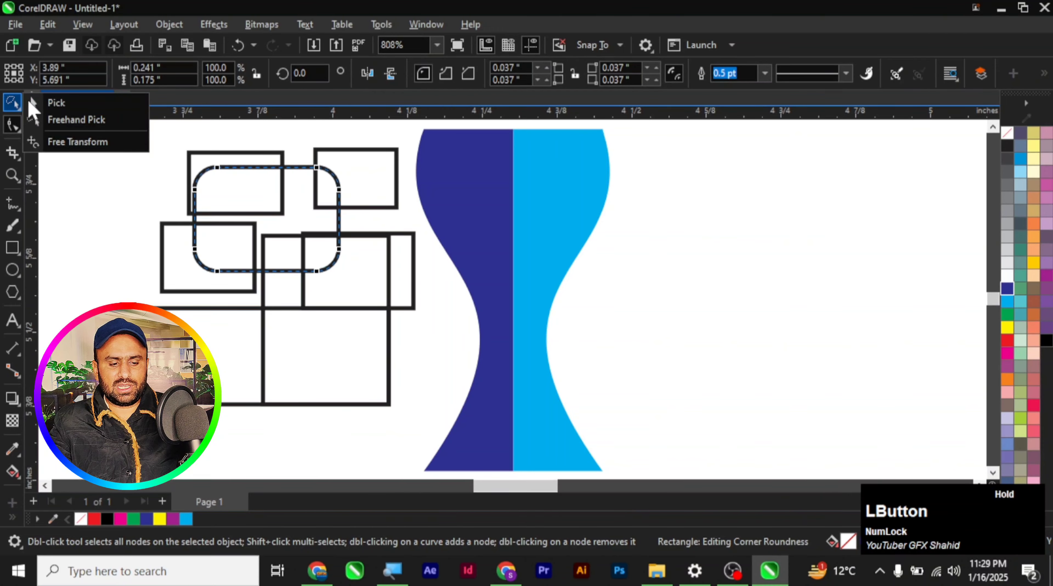
click(53, 100)
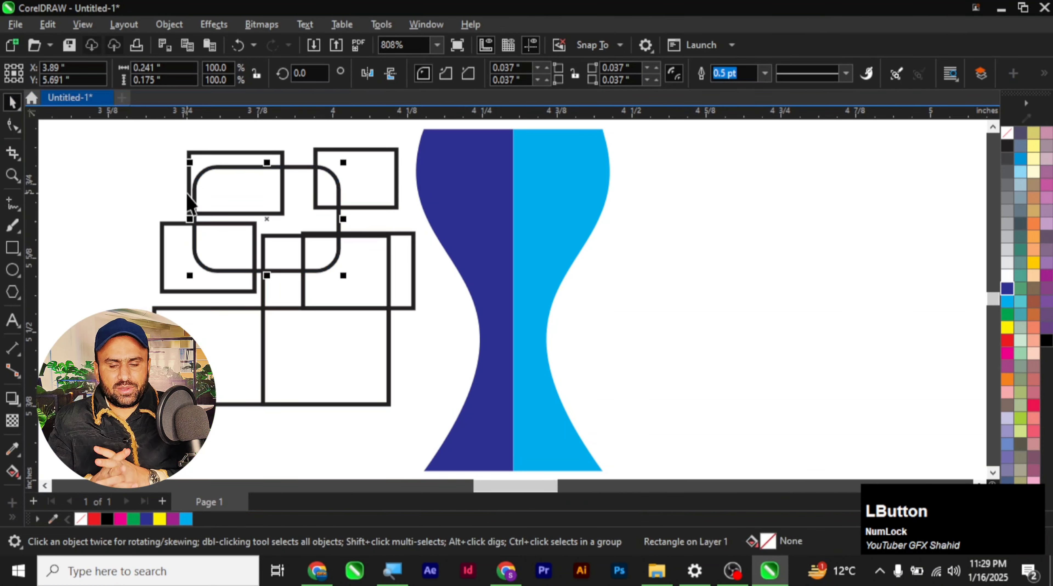